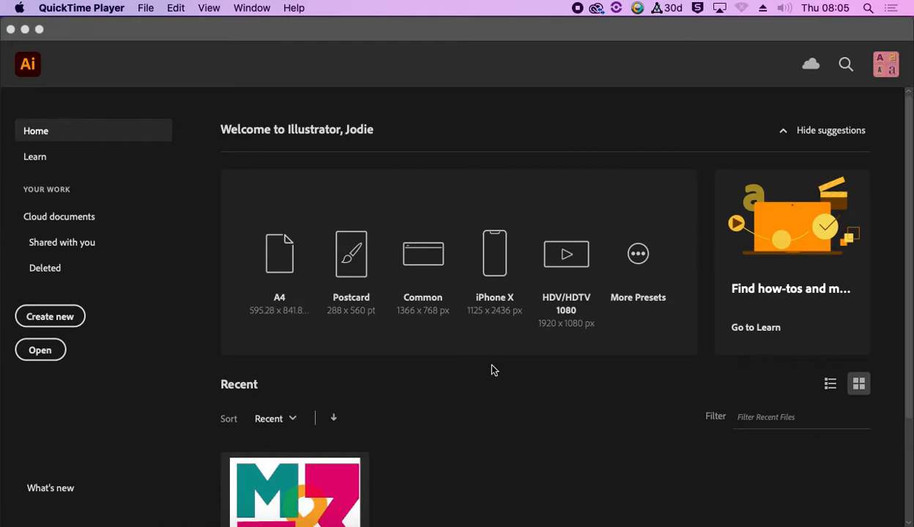
Open the setup dialog for a new document from the home screen.
click(128, 335)
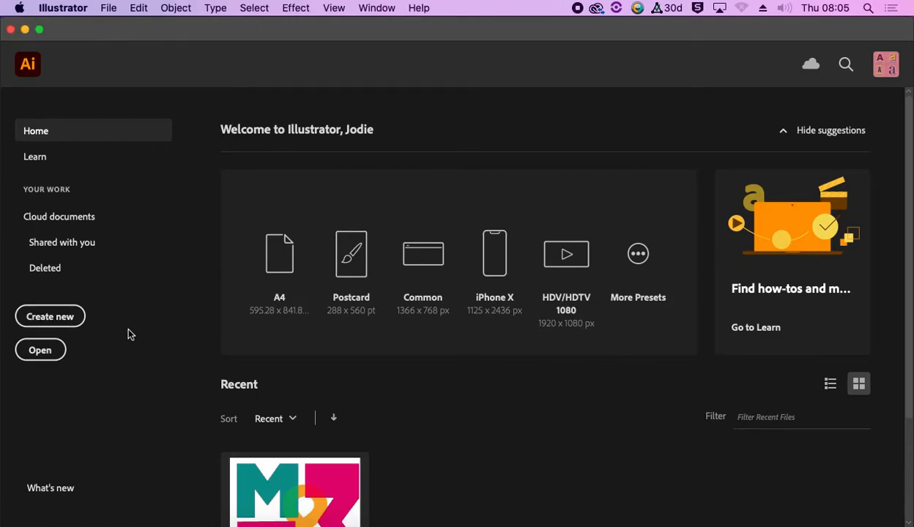
click(45, 318)
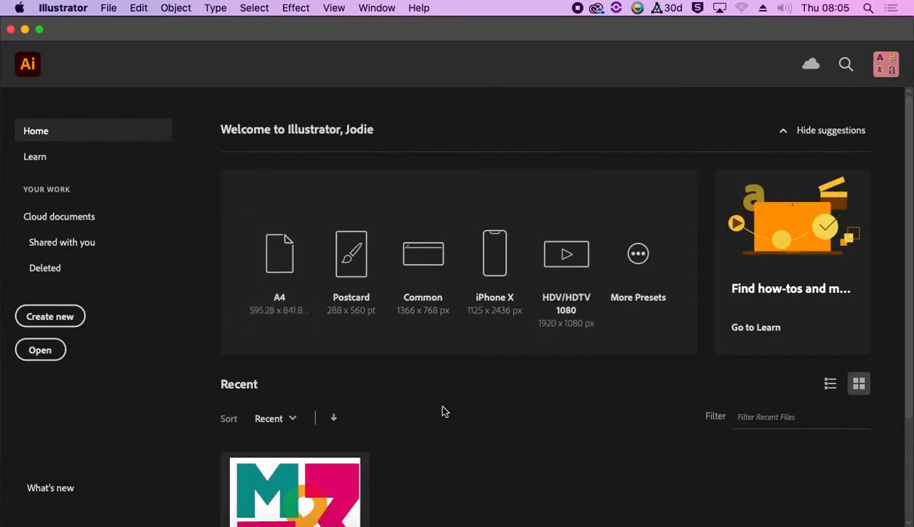
click(82, 25)
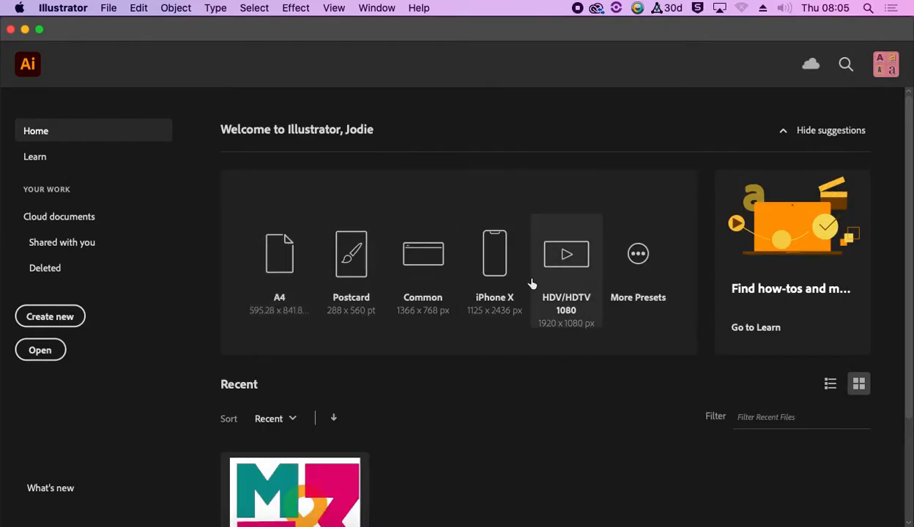
click(51, 319)
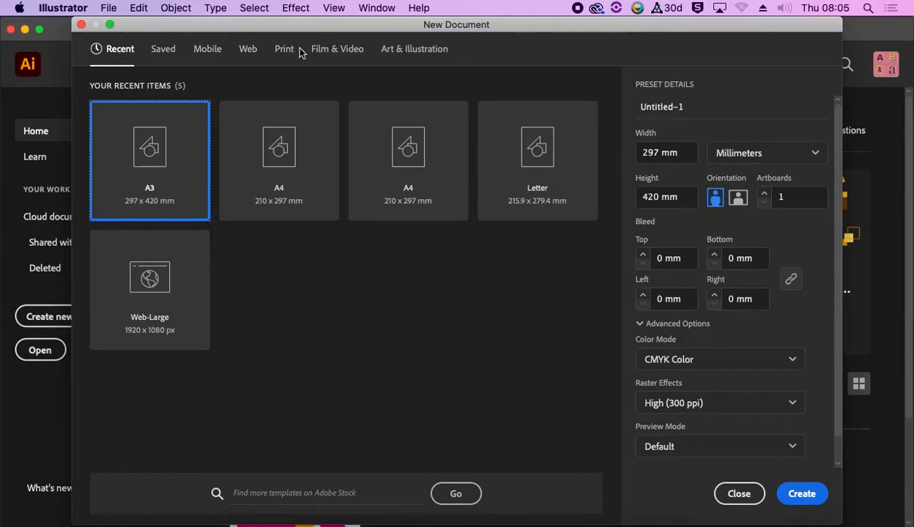
Expand all blank print presets and choose A4, 210 x 297 mm, for the new document.
click(205, 48)
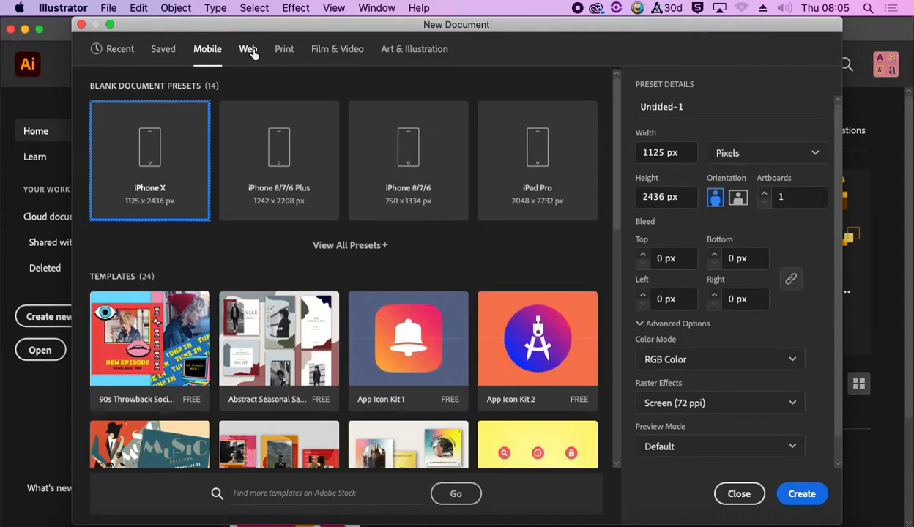
click(251, 52)
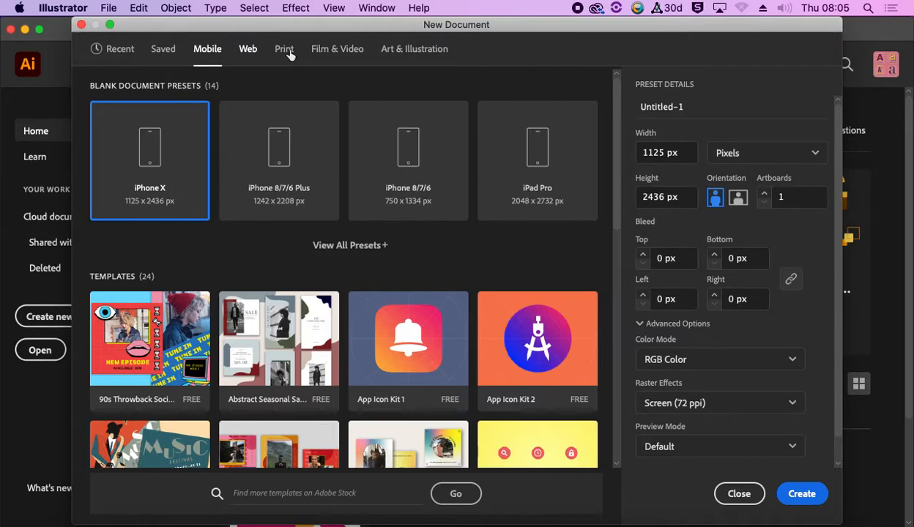
click(285, 51)
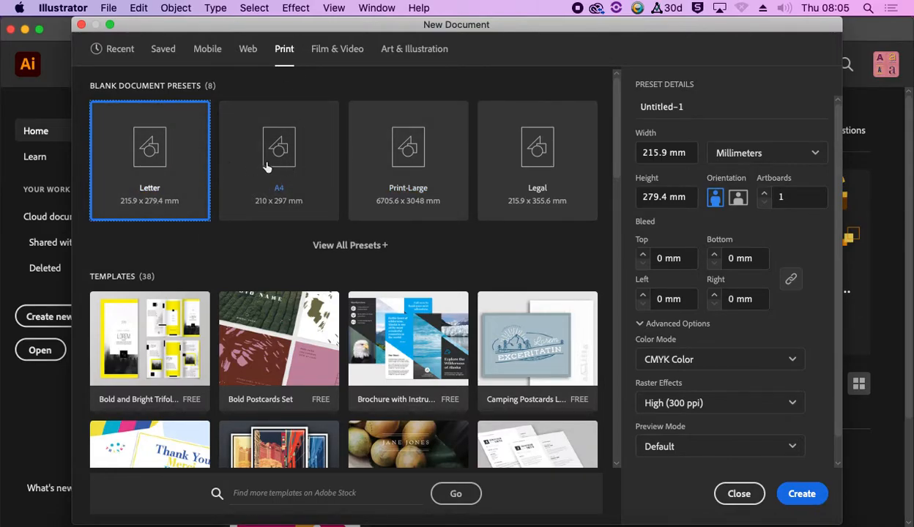
click(334, 246)
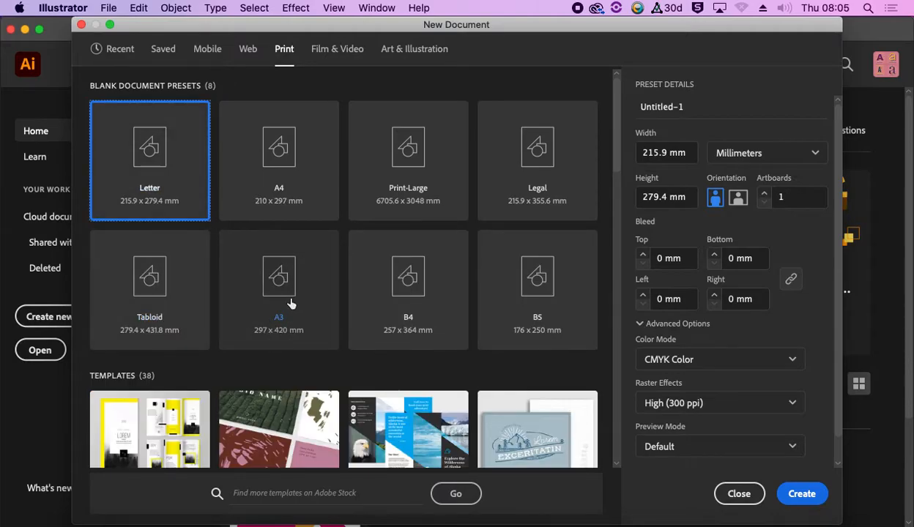
click(278, 151)
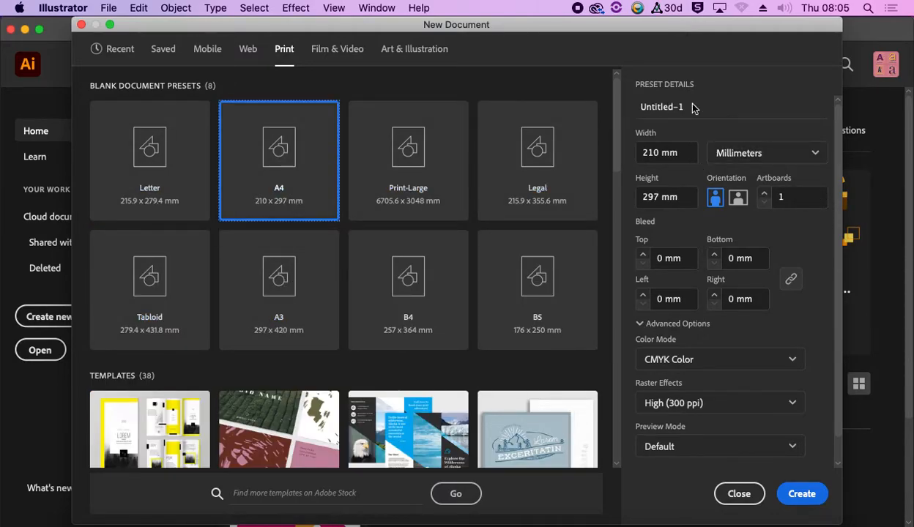
Try landscape orientation, return to portrait, and check the raster effects resolution options.
drag(683, 107, 631, 108)
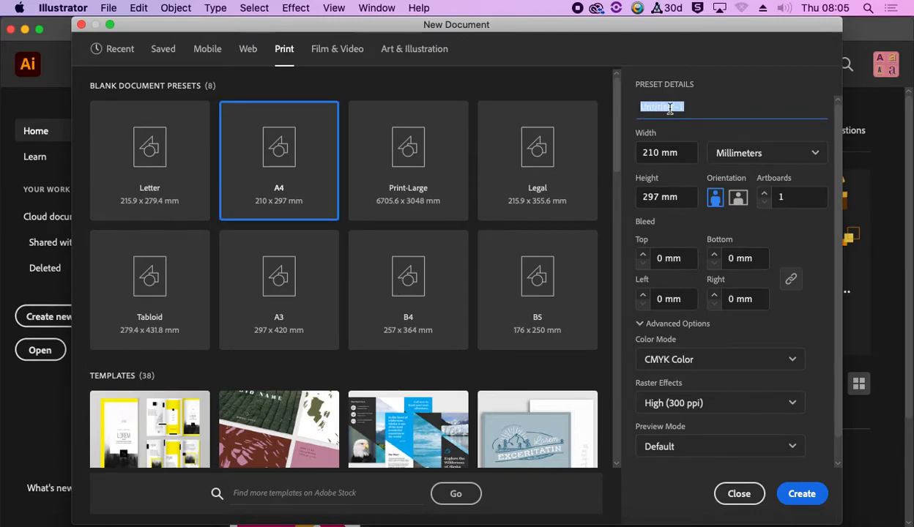
click(738, 197)
click(715, 197)
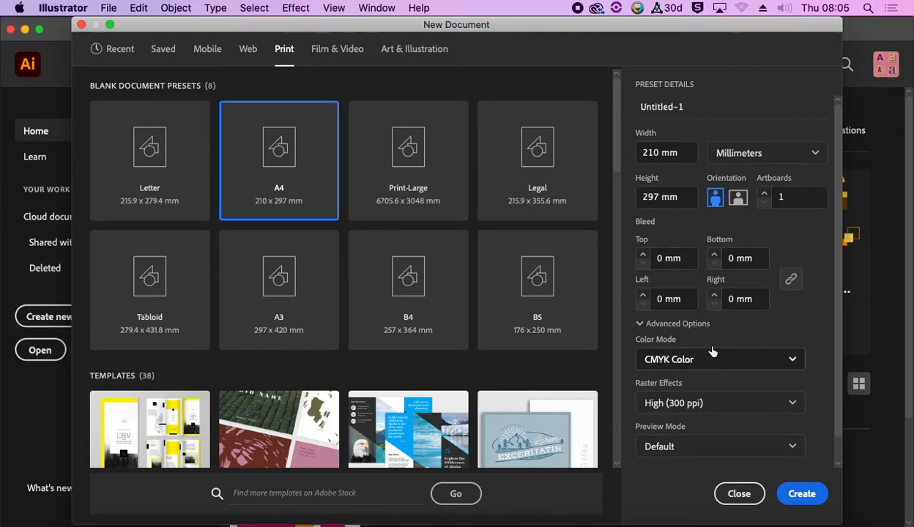
click(677, 405)
click(678, 405)
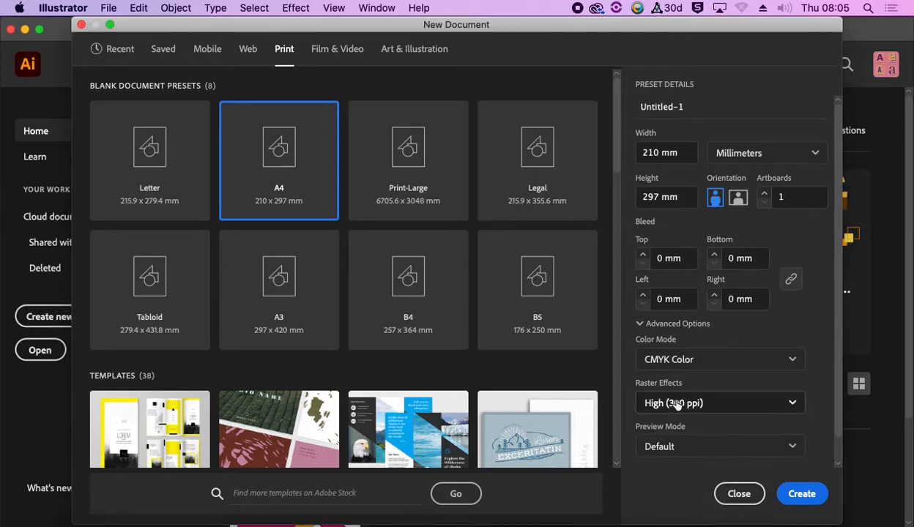
click(648, 401)
click(648, 401)
Try the RGB Color mode for the new document and return it to CMYK Color.
click(666, 358)
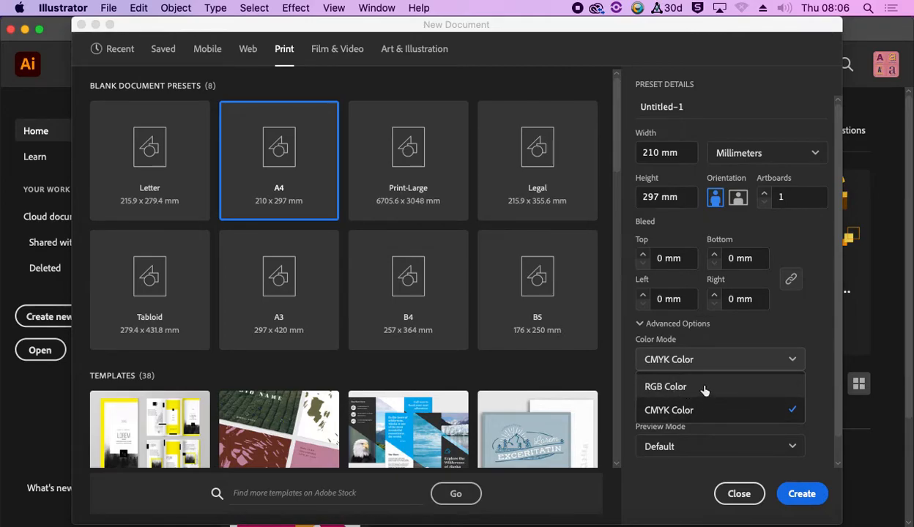
click(647, 388)
click(708, 366)
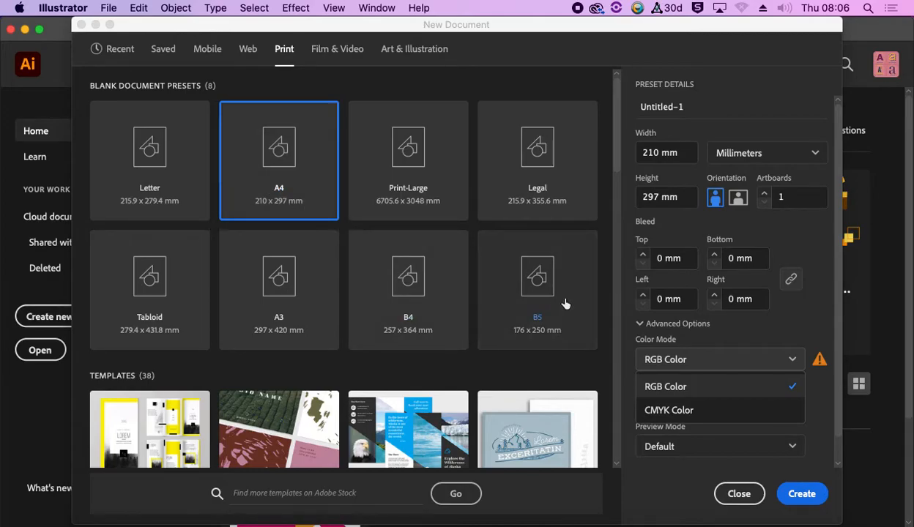
click(730, 412)
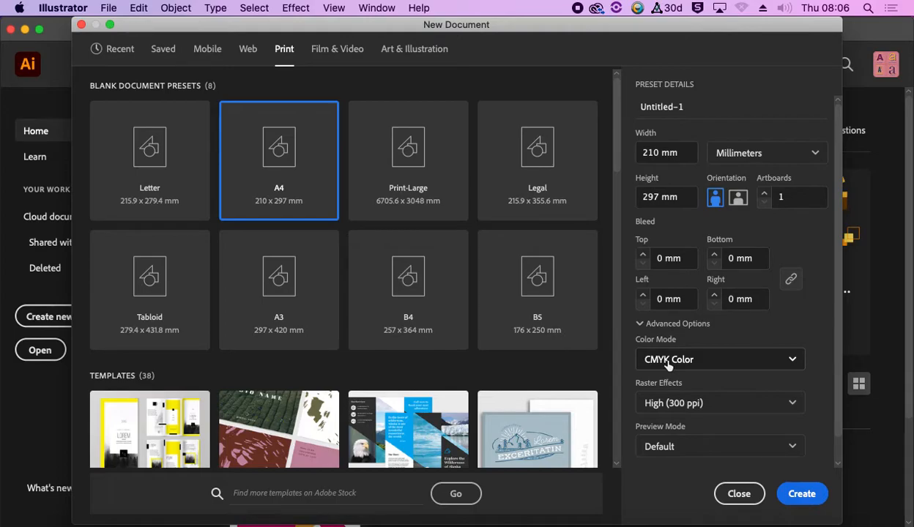
click(732, 360)
click(730, 385)
click(724, 364)
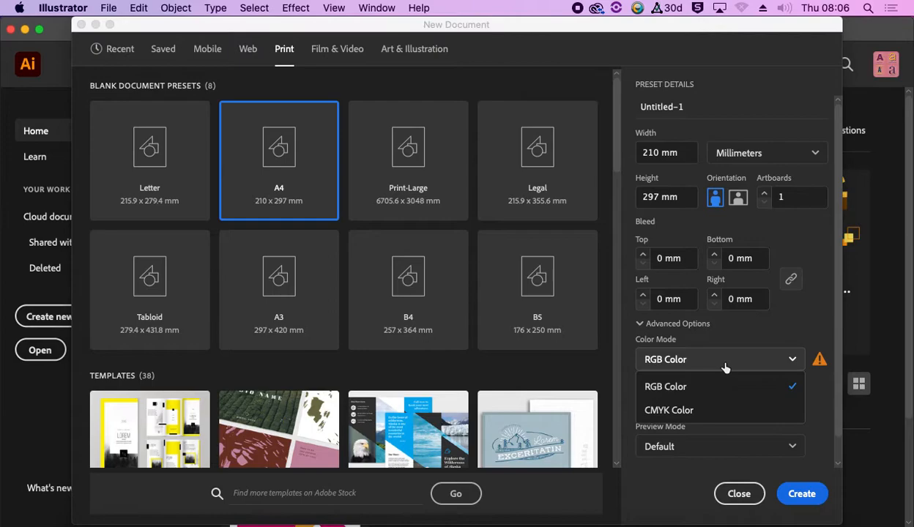
click(715, 412)
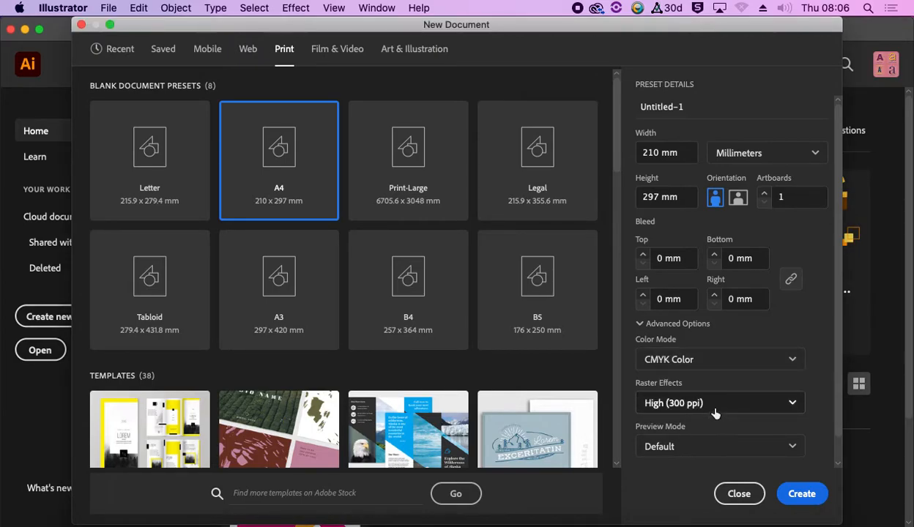
Create the portrait A4 document with CMYK Color and High (300 ppi) raster effects.
scroll(776, 450, down, 2)
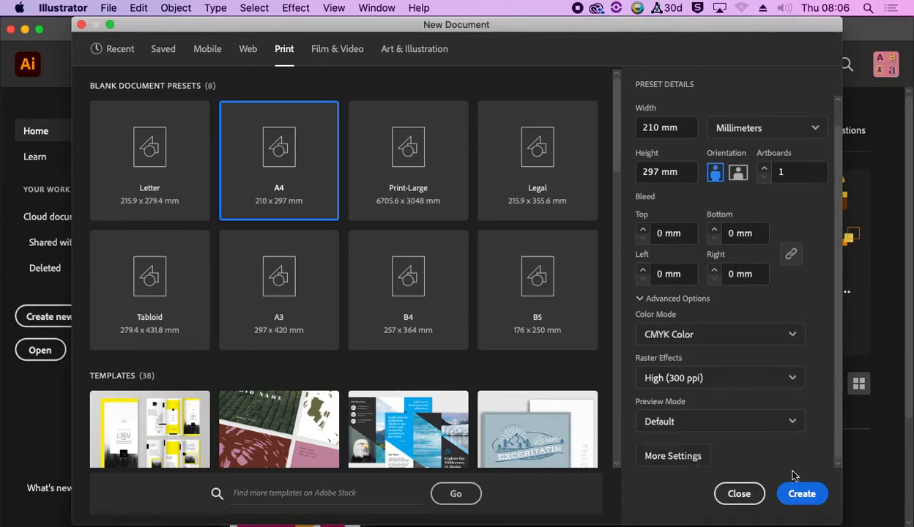
click(783, 489)
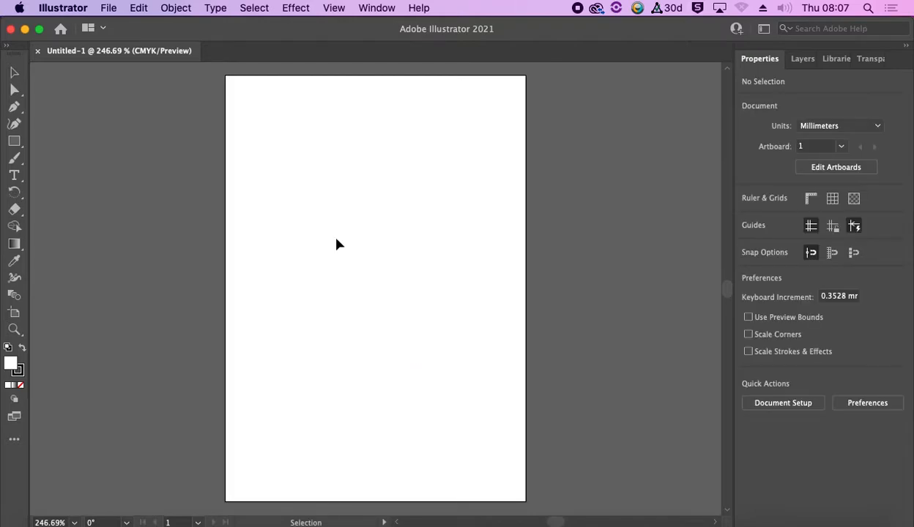
mouse_move(109, 55)
mouse_down()
mouse_move(137, 96)
mouse_move(108, 73)
mouse_move(113, 52)
mouse_up()
click(171, 9)
click(317, 9)
click(764, 30)
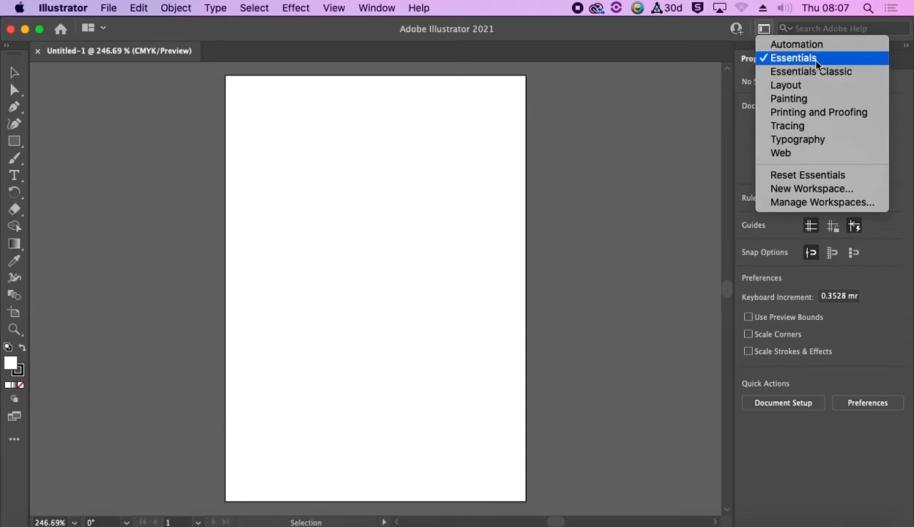
click(690, 198)
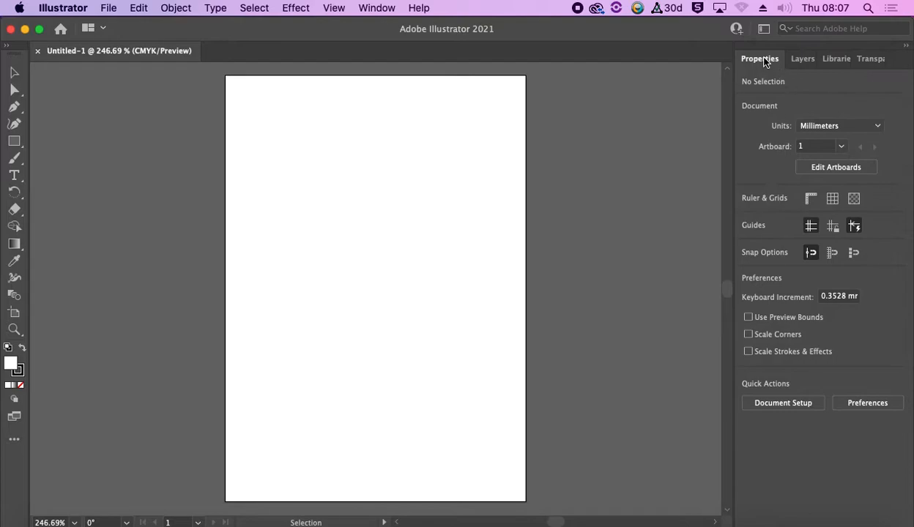
Detach the Properties and Layers panels from the dock and close both of them.
drag(768, 63, 414, 185)
drag(760, 63, 324, 106)
click(310, 88)
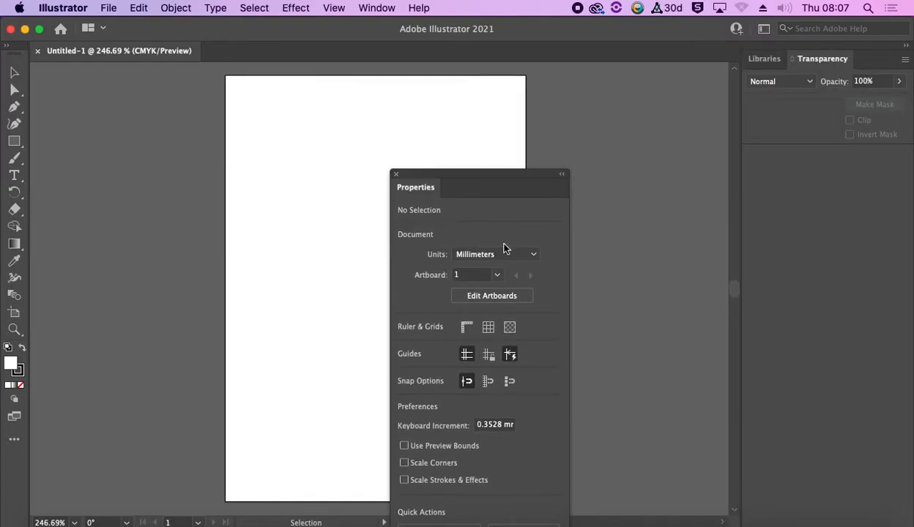
click(395, 175)
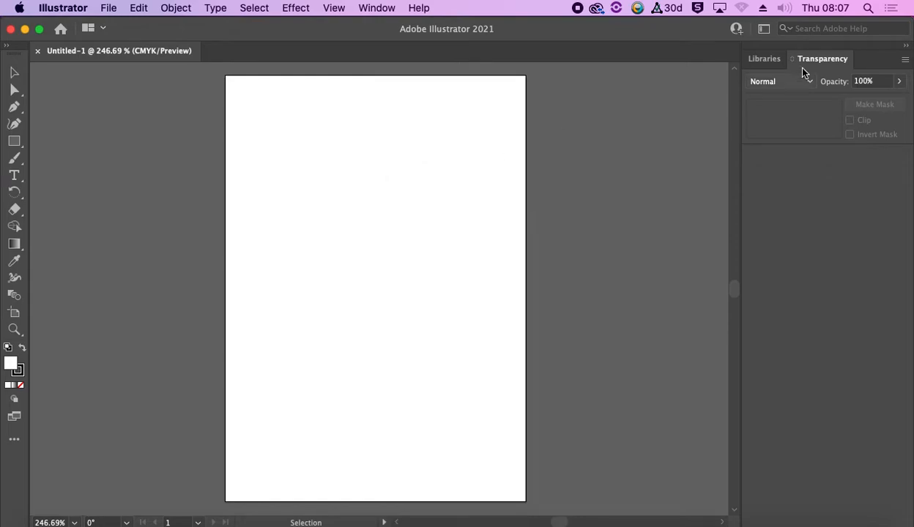
Collapse the remaining panel dock and pull the document out into a floating window.
click(905, 46)
drag(89, 50, 231, 70)
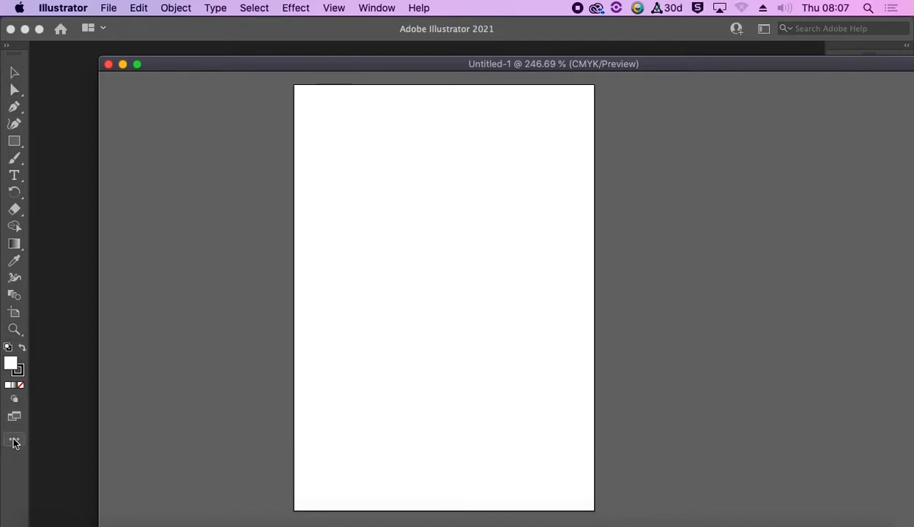
click(6, 49)
click(7, 49)
Reset the Essentials workspace and dock the floating document window back as a tab.
click(764, 28)
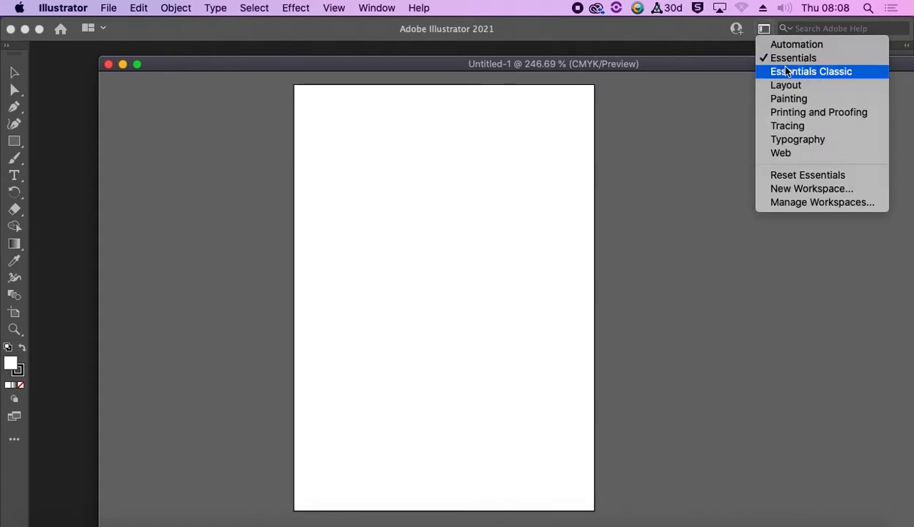
click(800, 176)
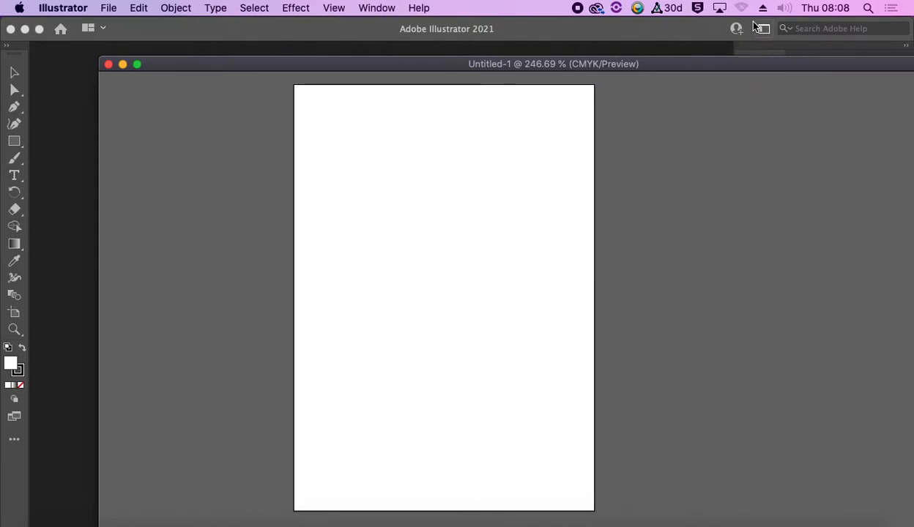
click(764, 28)
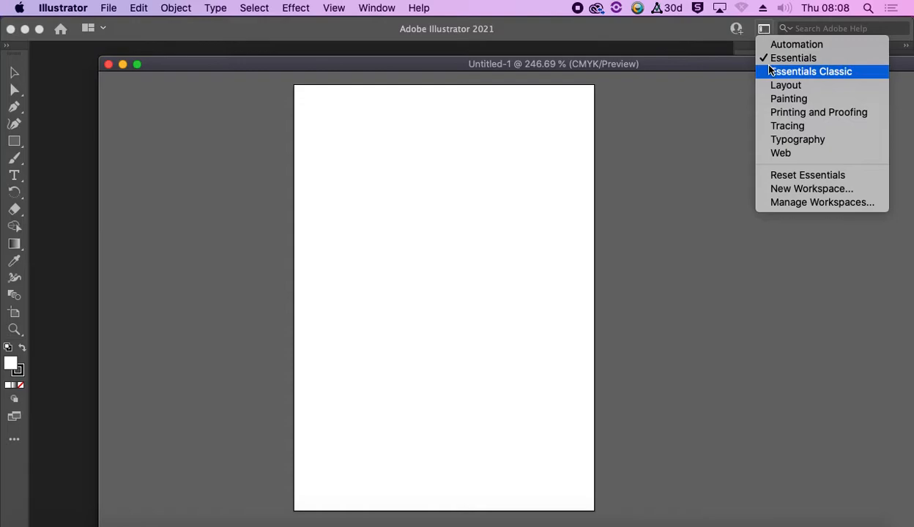
click(704, 66)
drag(651, 64, 622, 46)
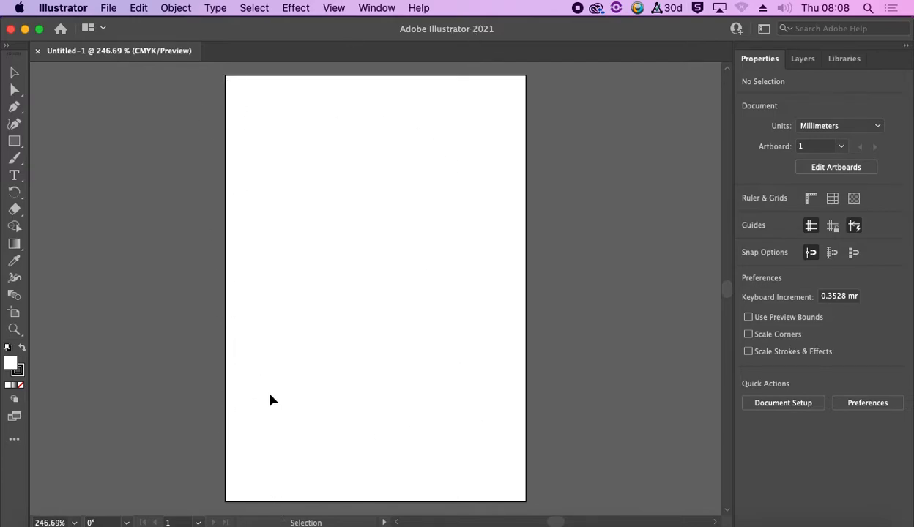
Use the Artboard tool to change Artboard 1 to the A3 preset in landscape orientation.
click(15, 314)
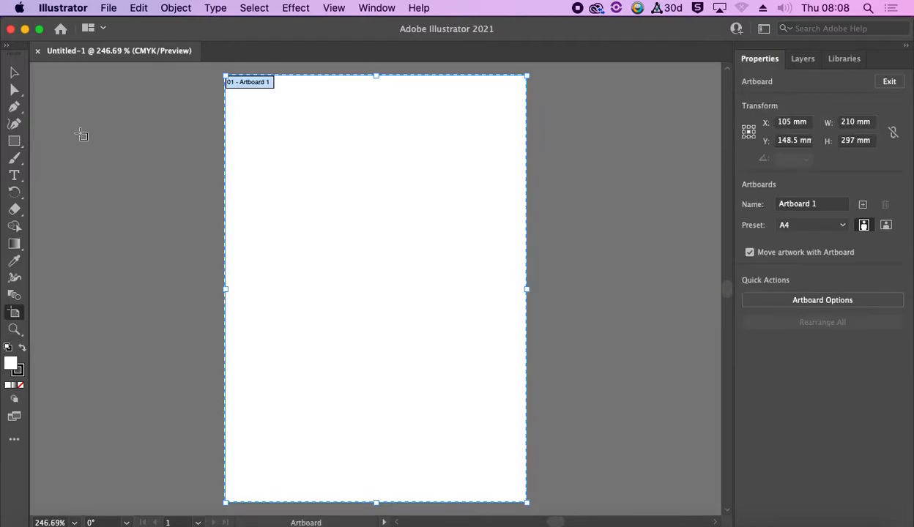
mouse_move(225, 289)
mouse_down()
mouse_move(110, 277)
mouse_move(232, 298)
mouse_move(226, 292)
mouse_up()
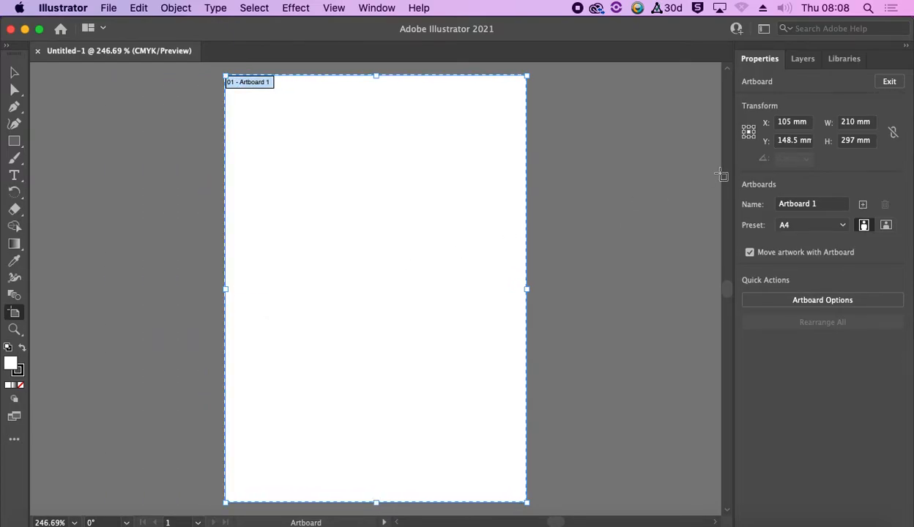
click(811, 227)
click(787, 252)
click(886, 226)
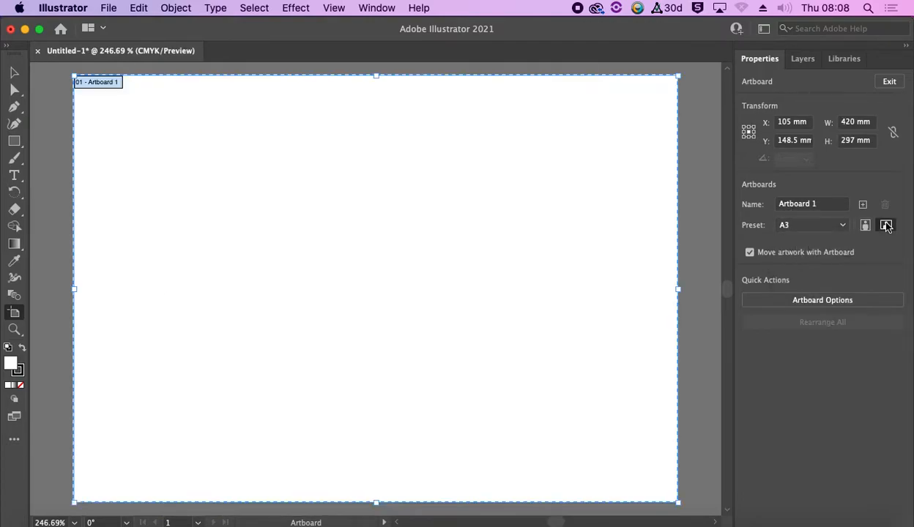
Browse the artboard size presets and set Artboard 1 to A4.
click(817, 225)
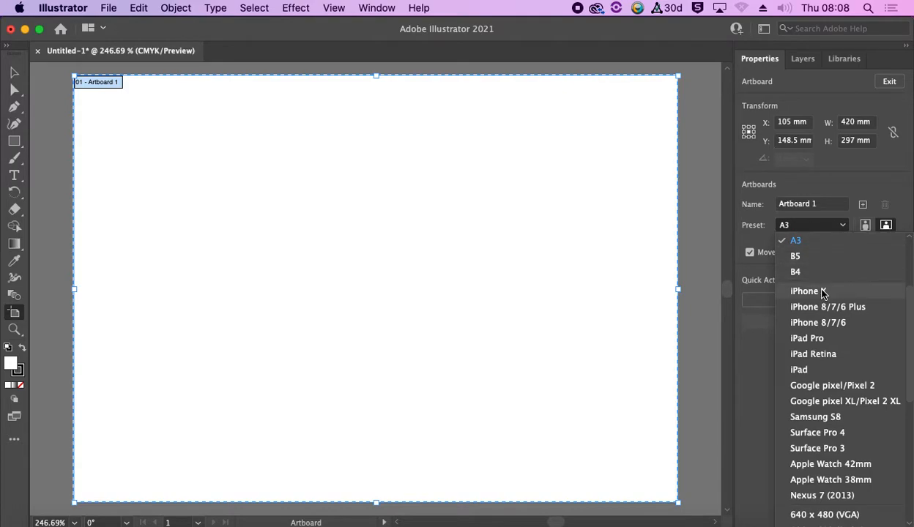
scroll(821, 314, down, 8)
scroll(820, 329, up, 10)
click(811, 239)
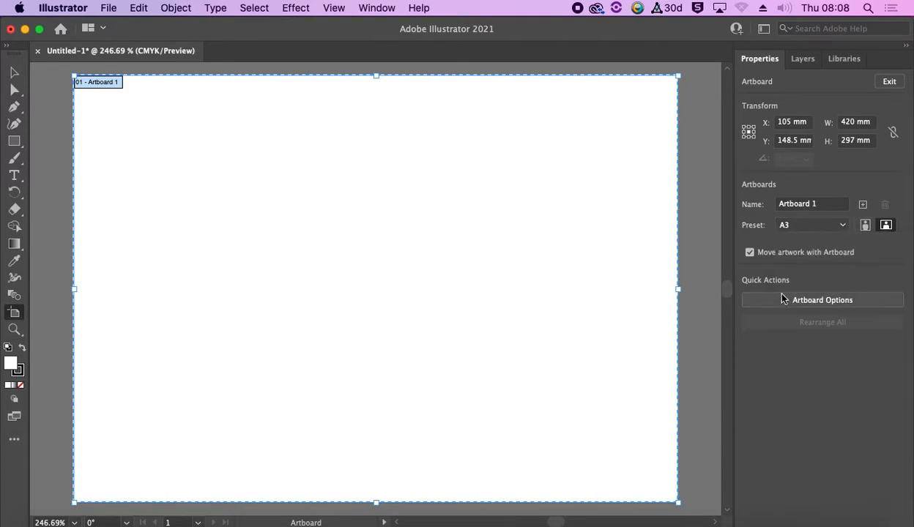
click(806, 225)
scroll(806, 322, up, 3)
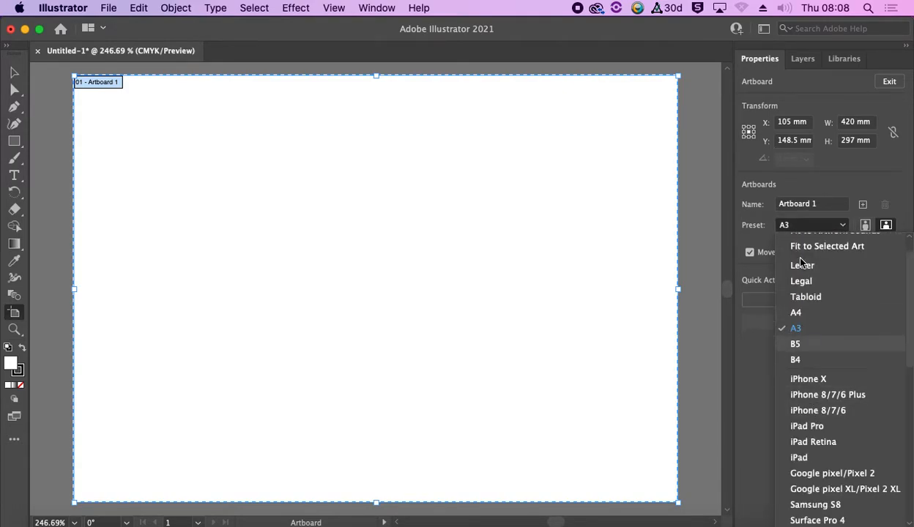
click(798, 313)
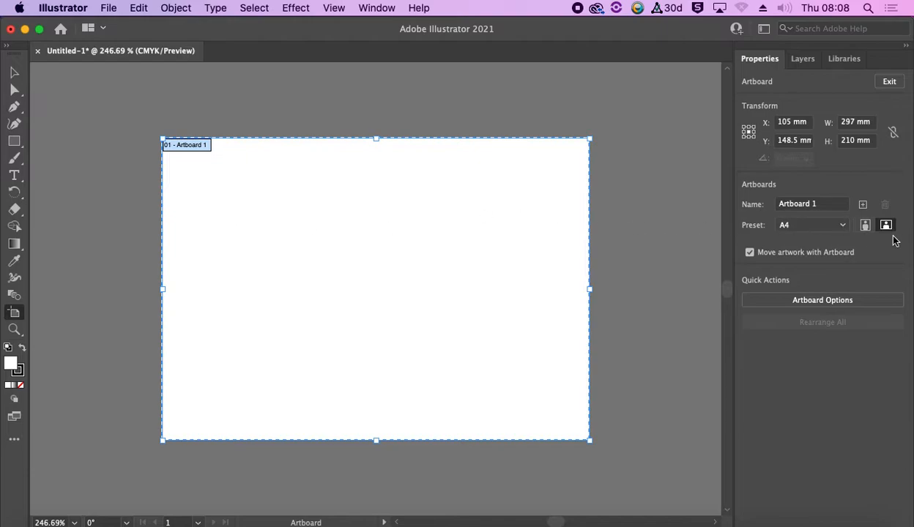
Set Artboard 1 back to portrait orientation and leave artboard editing with the Selection tool.
click(866, 225)
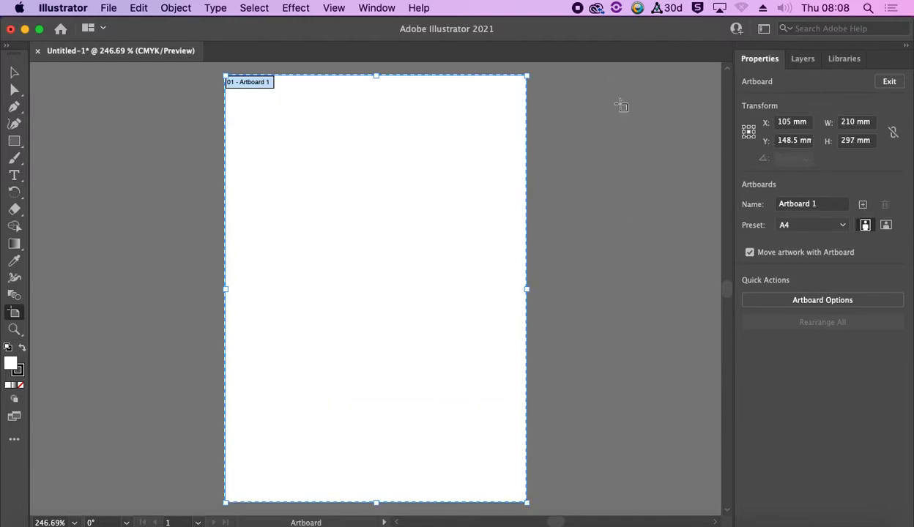
click(14, 72)
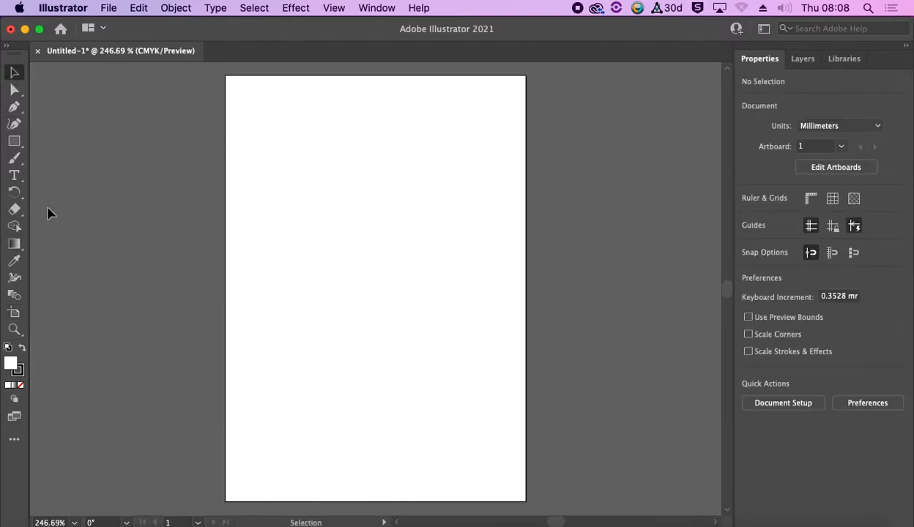
Draw a second artboard beside Artboard 1, set it to the A4 preset and return to the Selection tool.
click(13, 312)
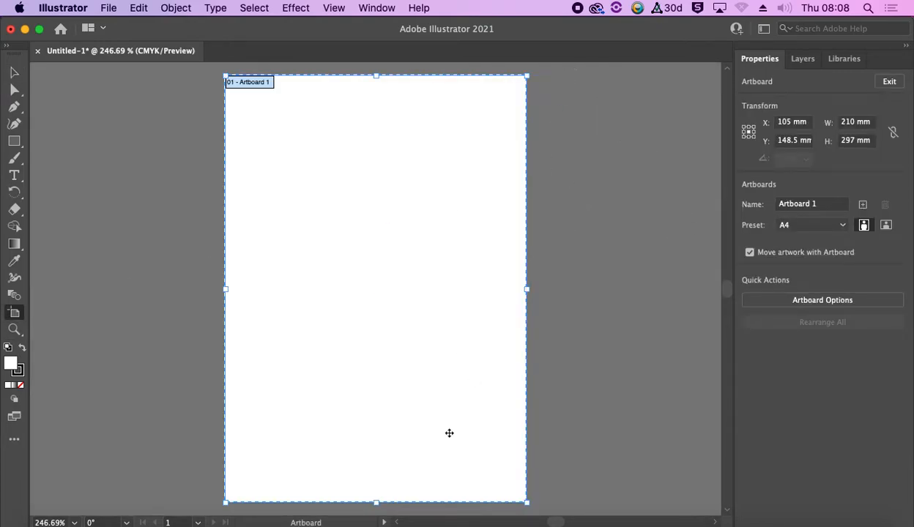
drag(556, 522, 563, 523)
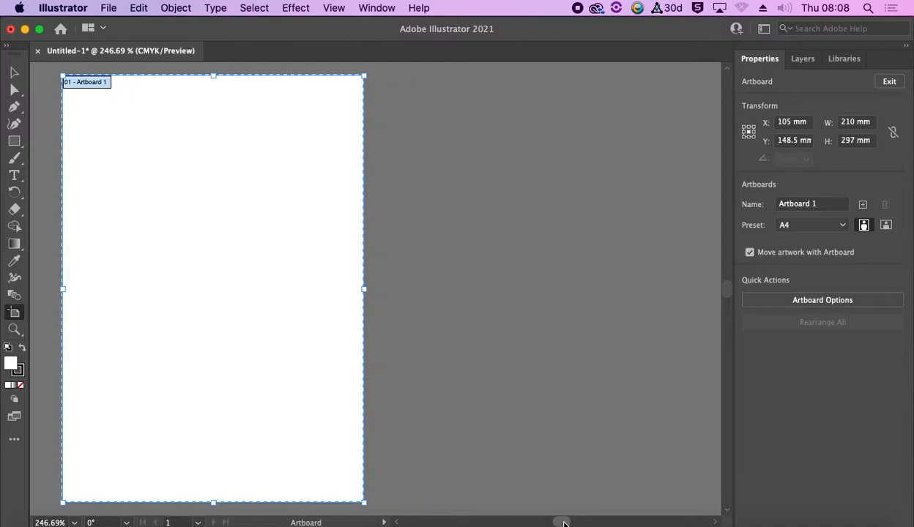
drag(379, 74, 678, 504)
click(842, 225)
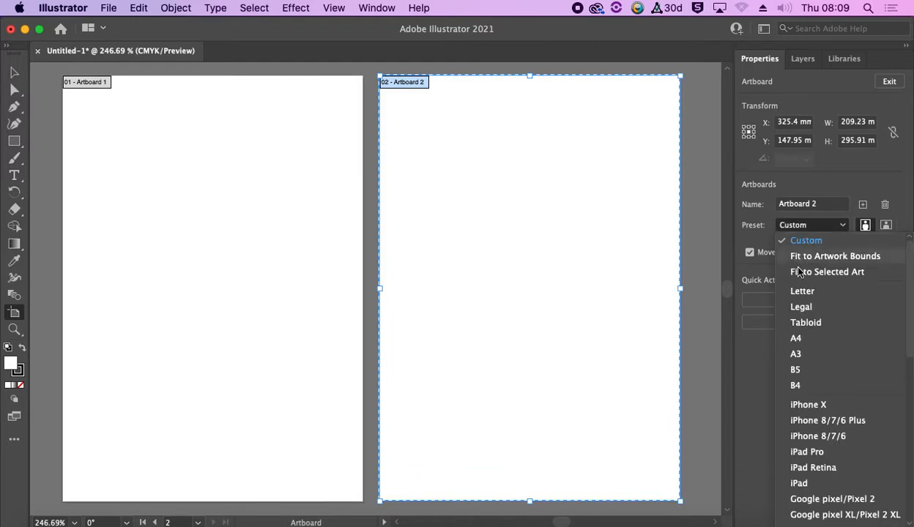
click(807, 341)
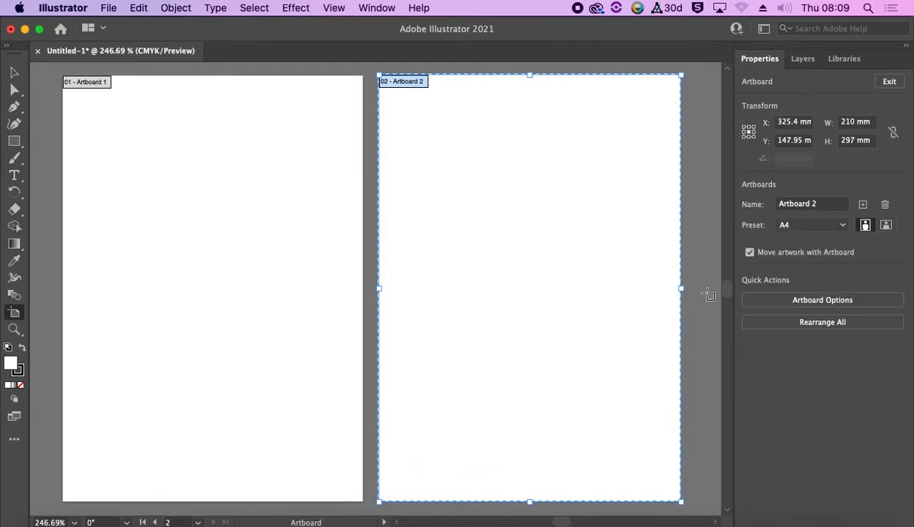
click(14, 72)
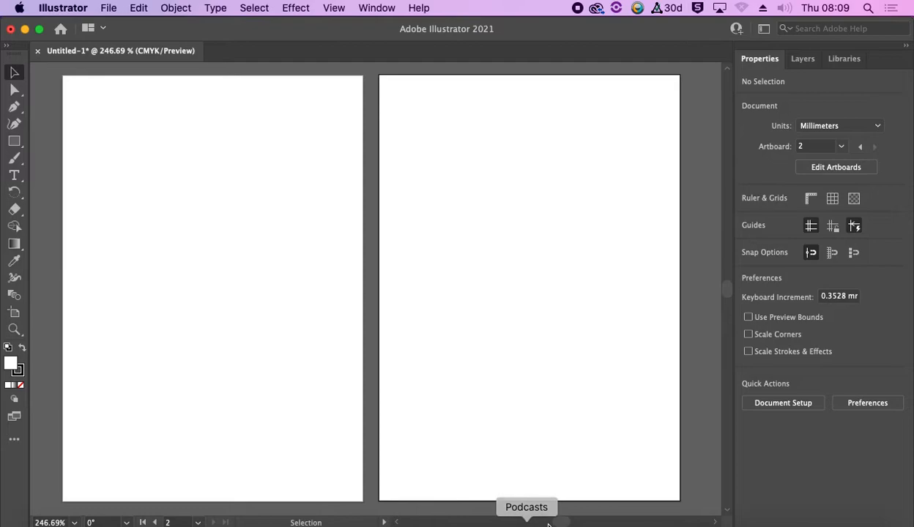
Zoom out to 100% to view both artboards together and scroll around the canvas.
scroll(555, 521, left, 3)
mouse_move(554, 521)
mouse_down()
mouse_move(526, 522)
mouse_move(555, 522)
mouse_up()
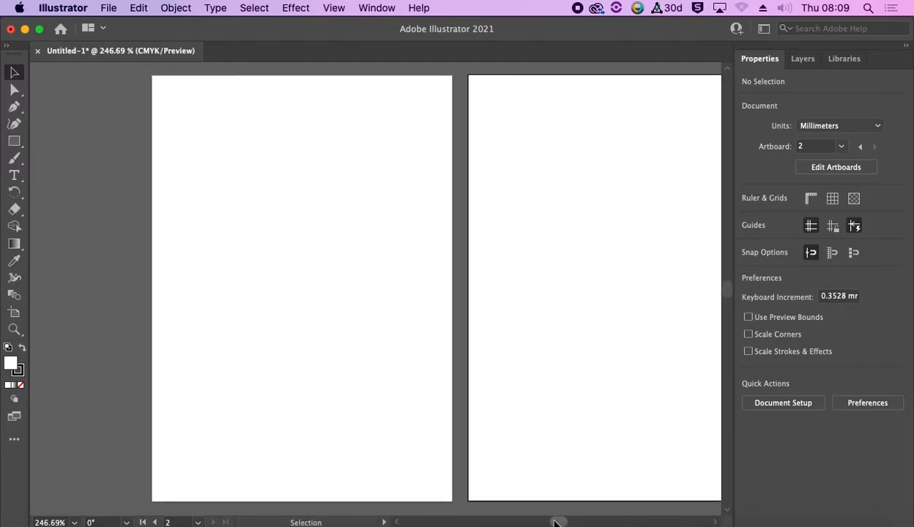
key(super+minus)
key(super+minus)
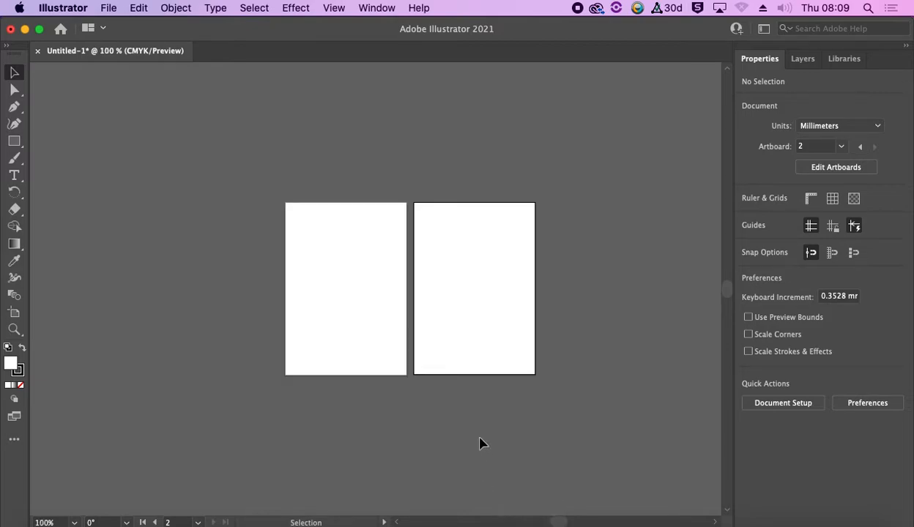
scroll(480, 439, up, 3)
scroll(480, 310, down, 3)
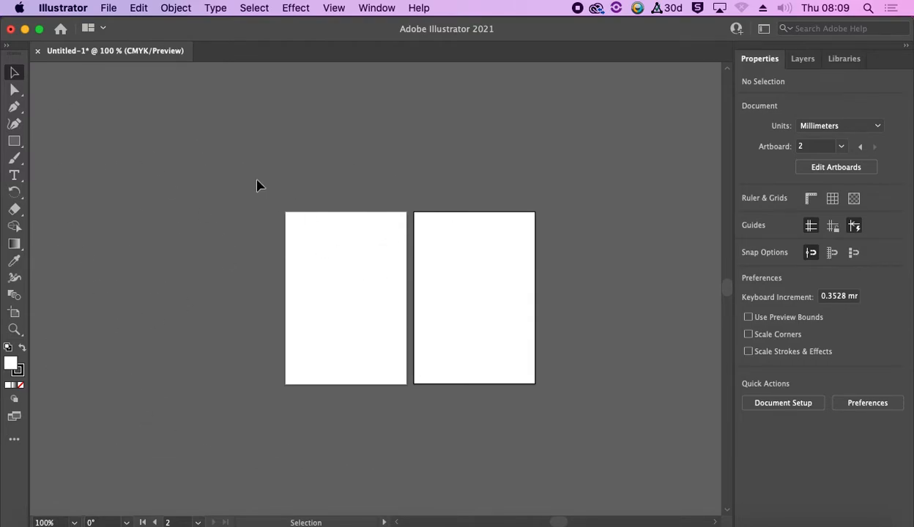
Zoom in to 300%, zoom back out to 200% and reactivate the Selection tool.
key(super+equal)
key(super+equal)
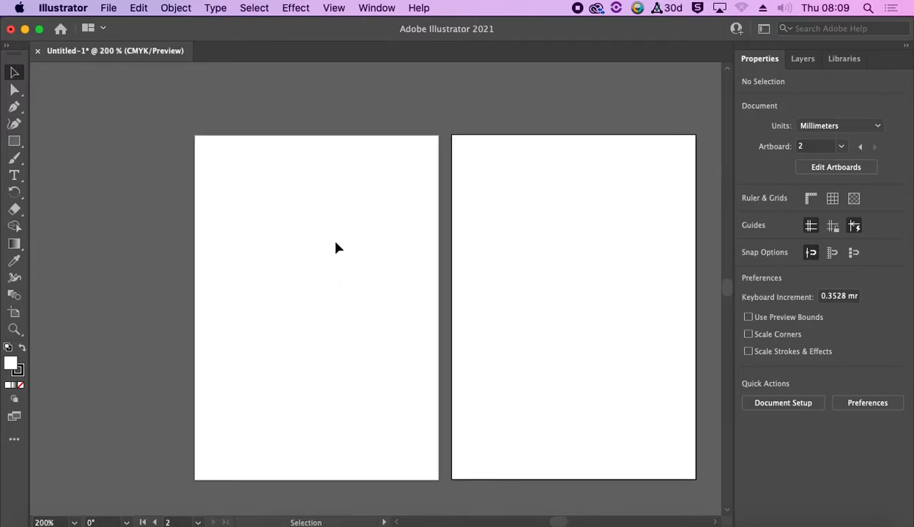
key(super+equal)
key(minus)
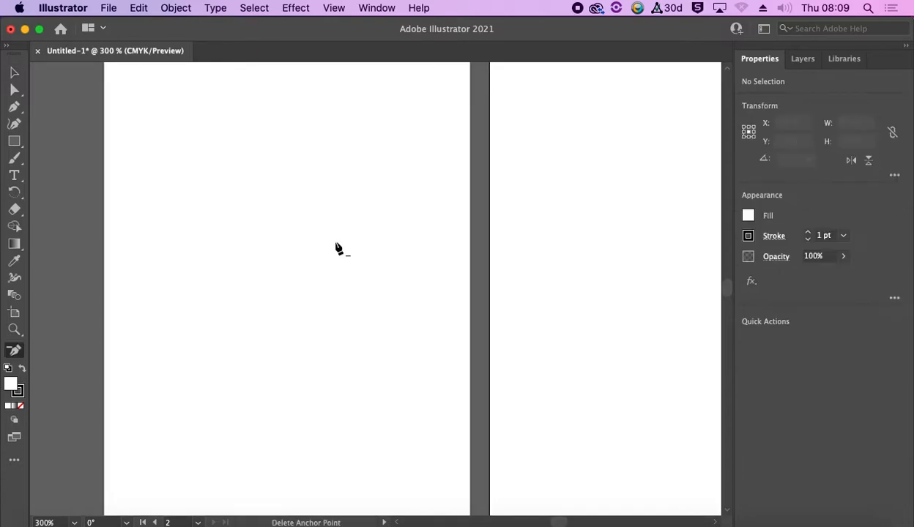
key(super+minus)
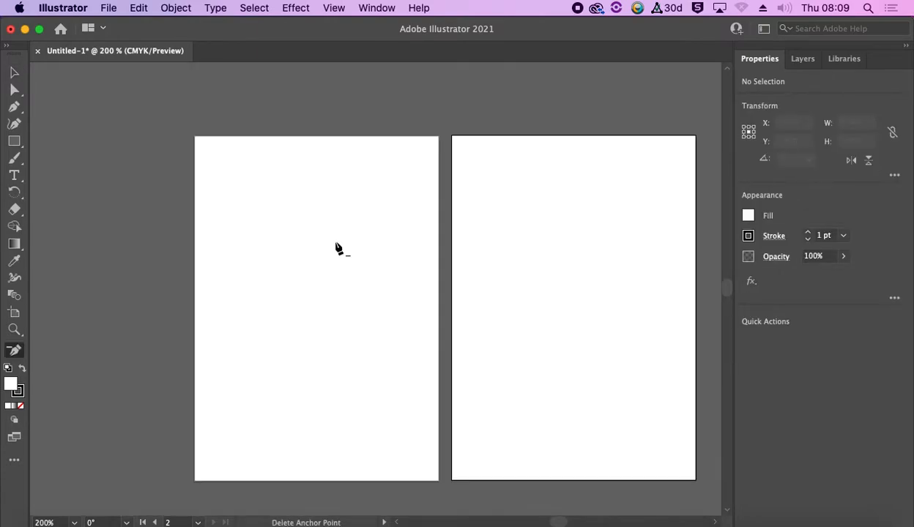
click(13, 74)
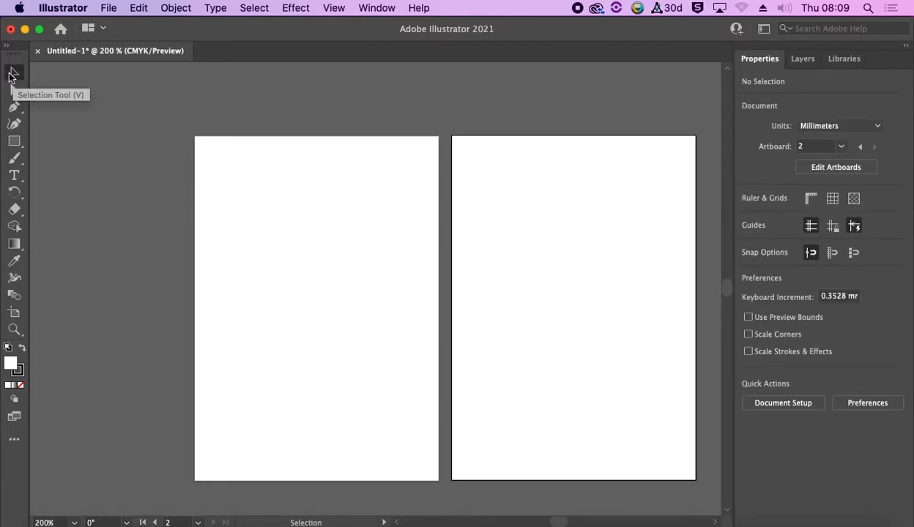
Practise zooming in and out, finish at 200% and centre both artboards in the view.
key(super+minus)
key(super+plus)
key(super+plus)
key(super+minus)
key(super+minus)
key(super+plus)
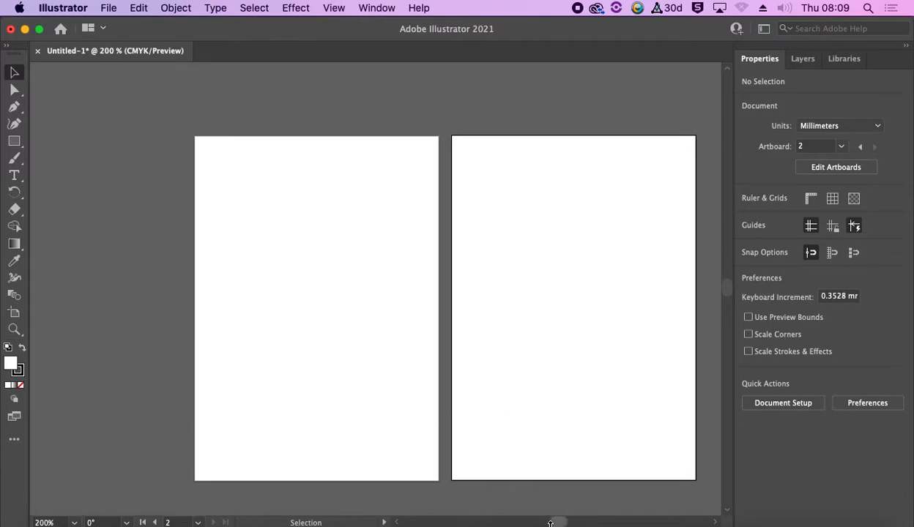
scroll(558, 522, right, 3)
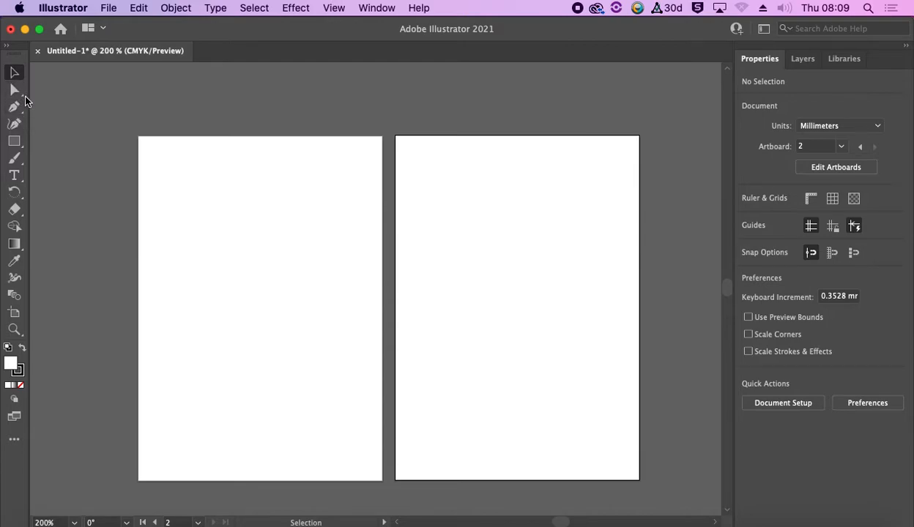
Examine the Direct Selection, Pen and Rectangle tools and the related tools grouped with them.
click(14, 90)
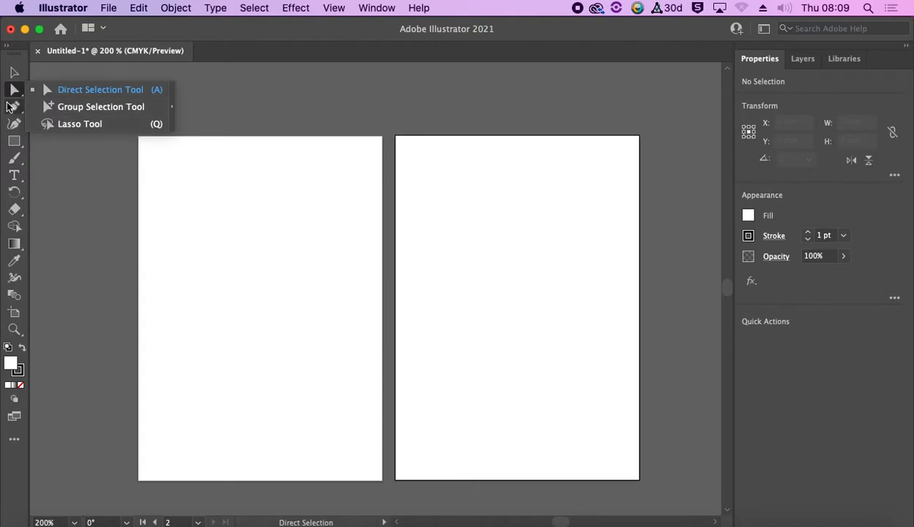
click(12, 108)
drag(12, 108, 184, 114)
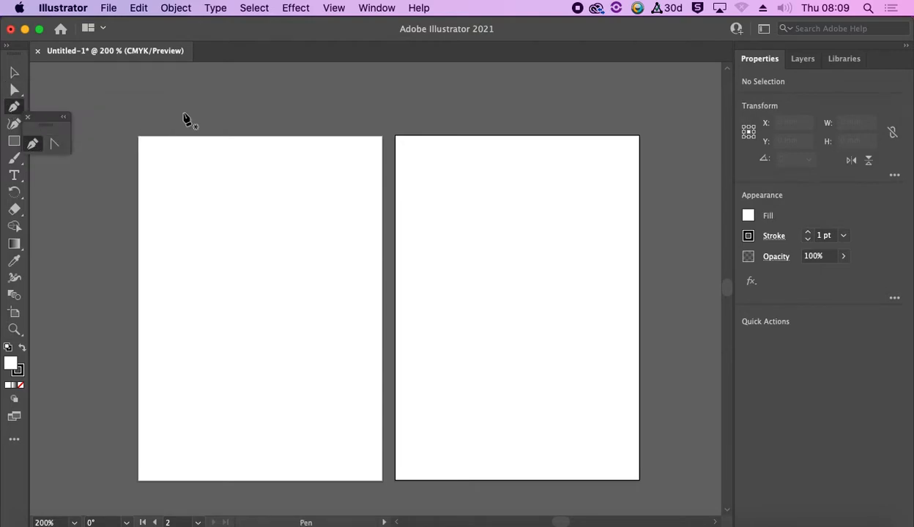
click(27, 117)
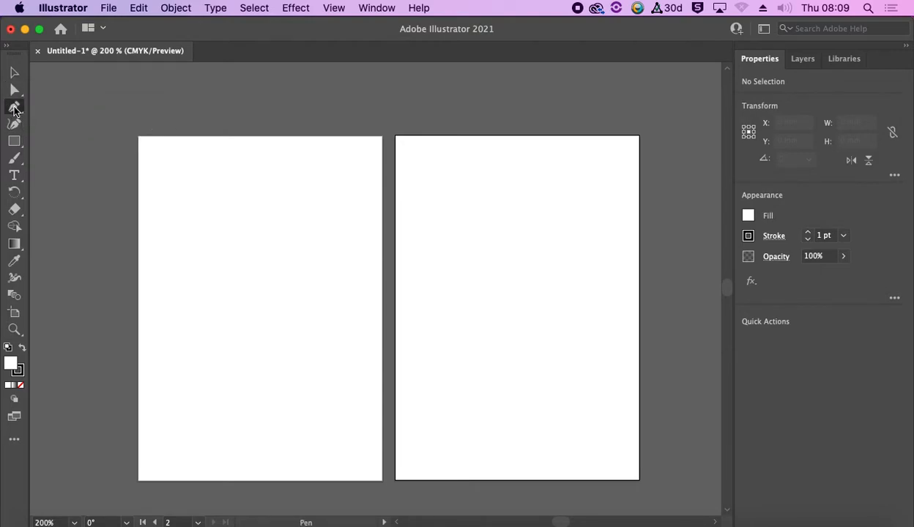
click(14, 110)
click(13, 144)
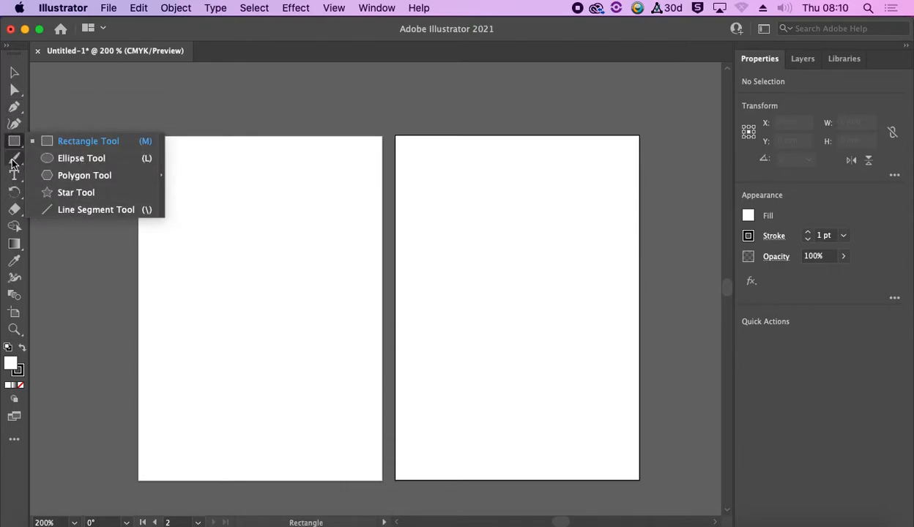
Examine the Paintbrush, Type, Eraser, Shape Builder and Gradient tools.
drag(12, 158, 11, 161)
click(20, 178)
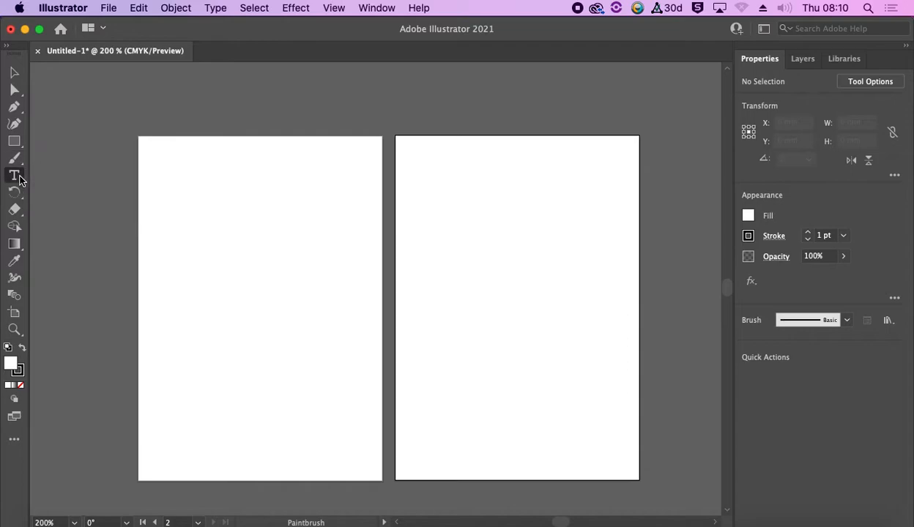
click(20, 178)
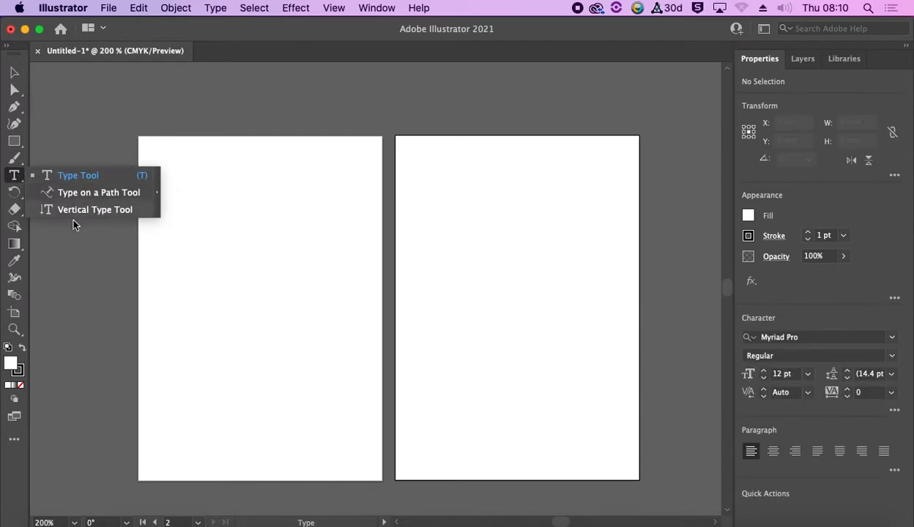
click(13, 207)
click(14, 226)
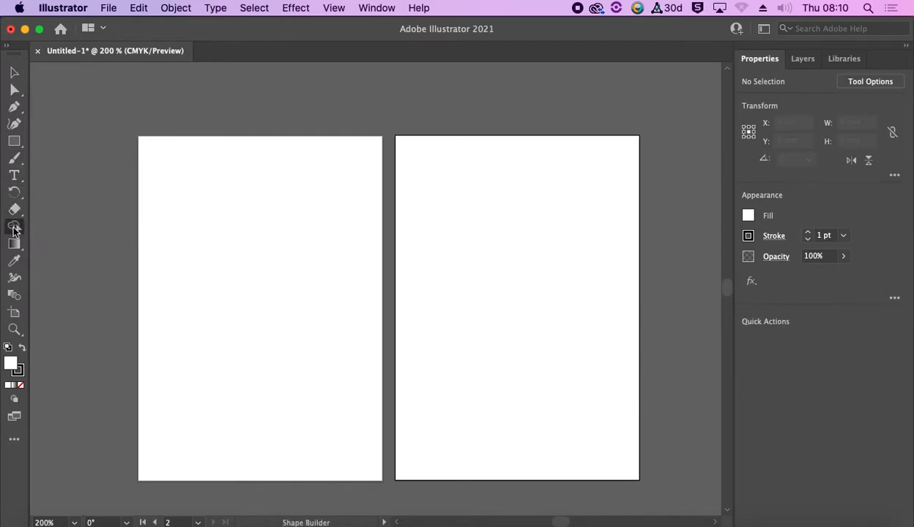
click(14, 243)
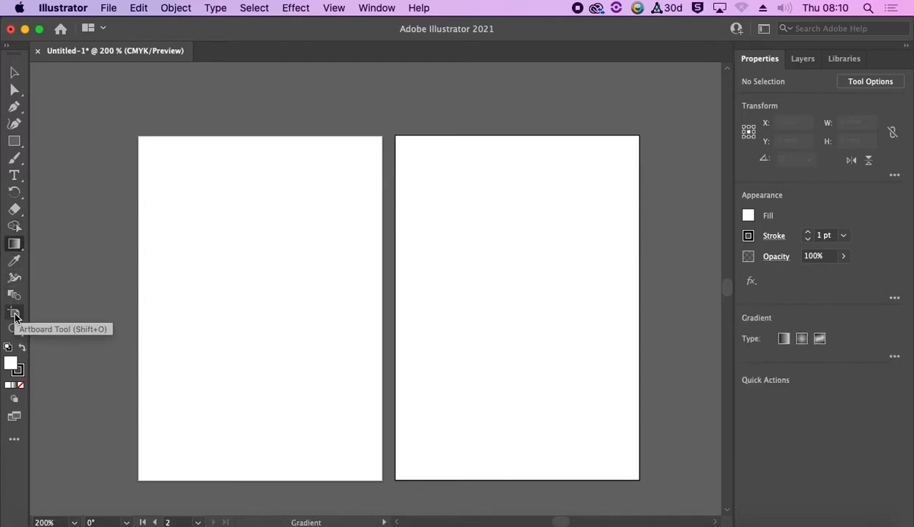
Draw a rectangle about 97 mm wide and 92 mm high on the upper part of Artboard 1.
click(14, 141)
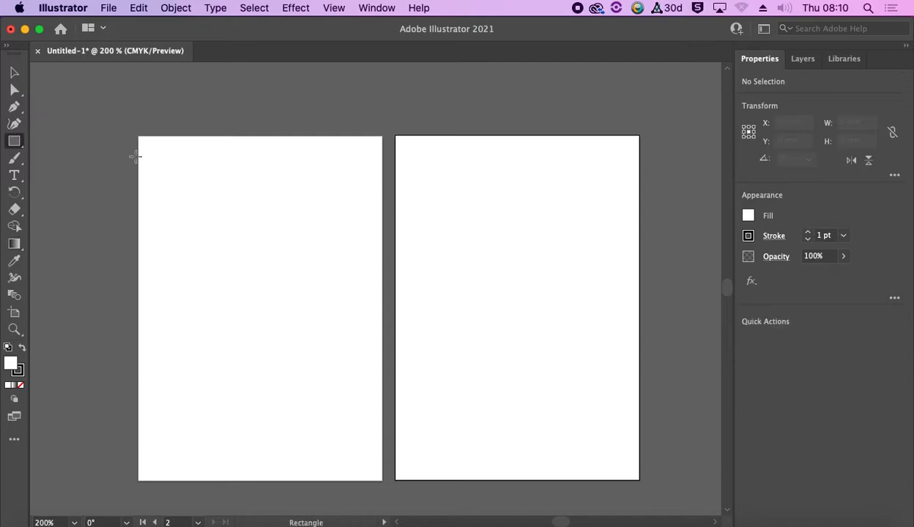
mouse_move(193, 162)
mouse_down()
mouse_move(273, 210)
mouse_move(308, 269)
mouse_up()
Draw a closed, straight-sided shape with the Pen tool below the rectangle, overlapping its lower corner.
click(14, 106)
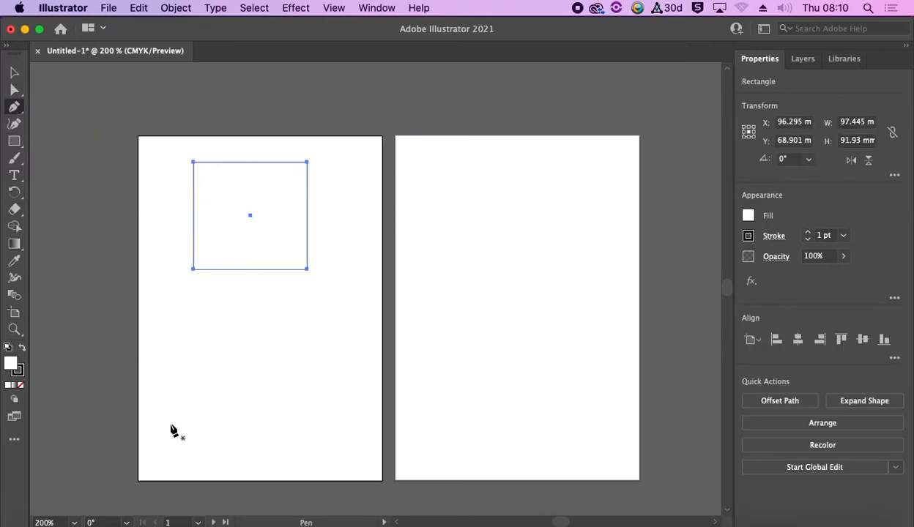
click(168, 393)
click(307, 261)
click(331, 344)
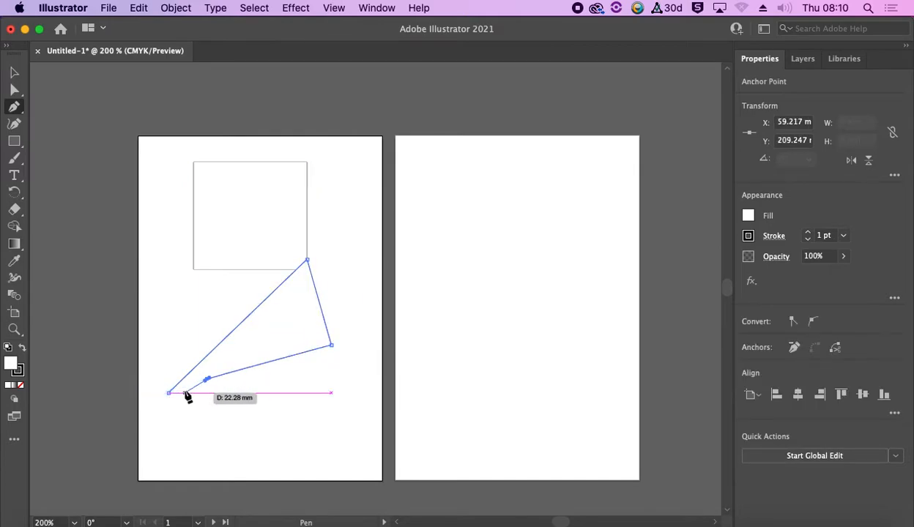
click(168, 393)
Select the rectangle and the pen shape, cut a curved diagonal strip through both with the Eraser tool and deselect them.
click(14, 72)
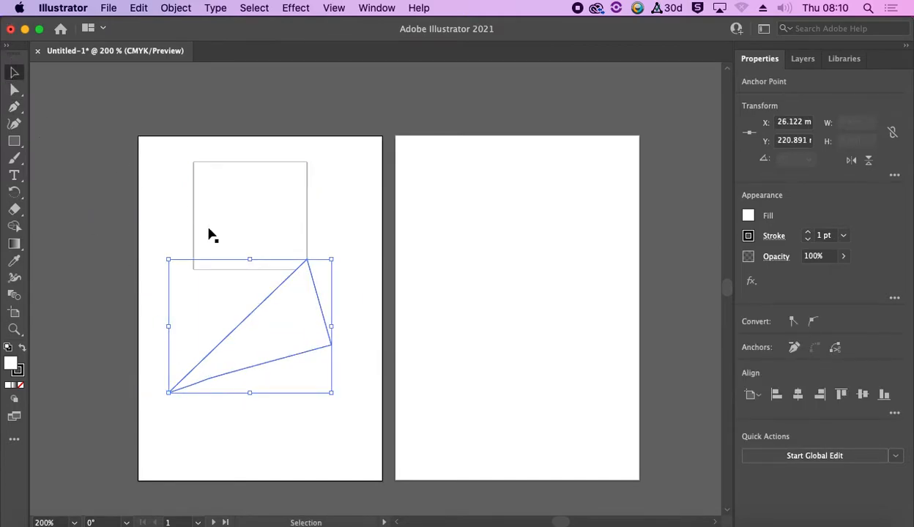
click(195, 217)
drag(143, 194, 223, 355)
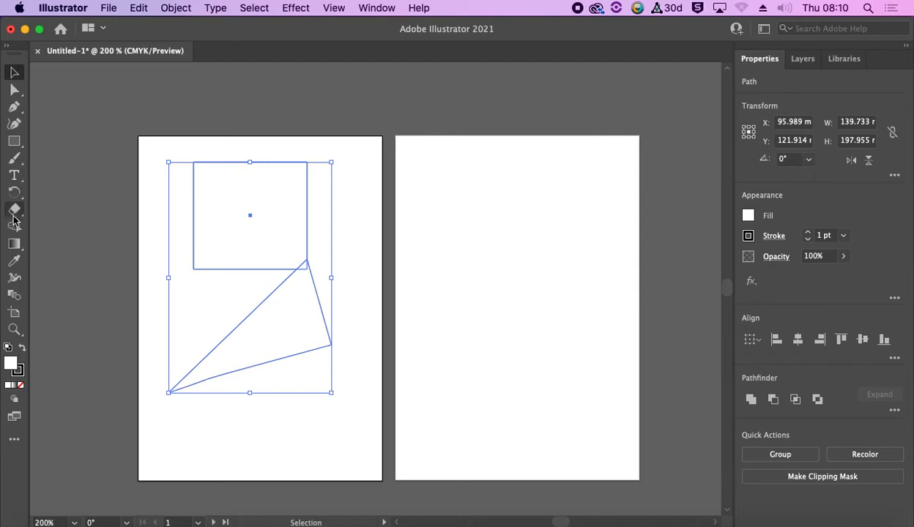
click(14, 208)
drag(300, 431, 84, 237)
click(13, 72)
click(70, 178)
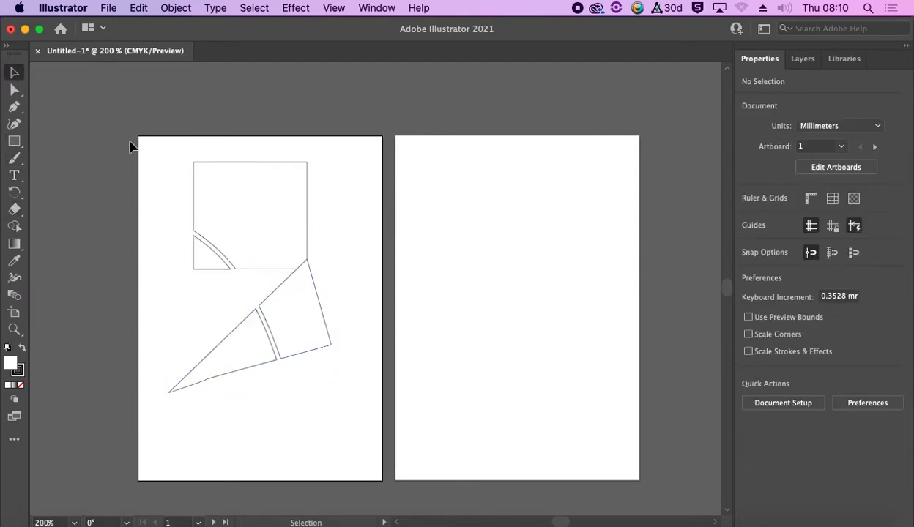
Paint an S-shaped Paintbrush stroke across the shapes, try the Eyedropper tool and return to the Selection tool.
click(14, 158)
mouse_move(151, 257)
mouse_down()
mouse_move(313, 231)
mouse_move(240, 306)
mouse_move(241, 385)
mouse_move(323, 379)
mouse_up()
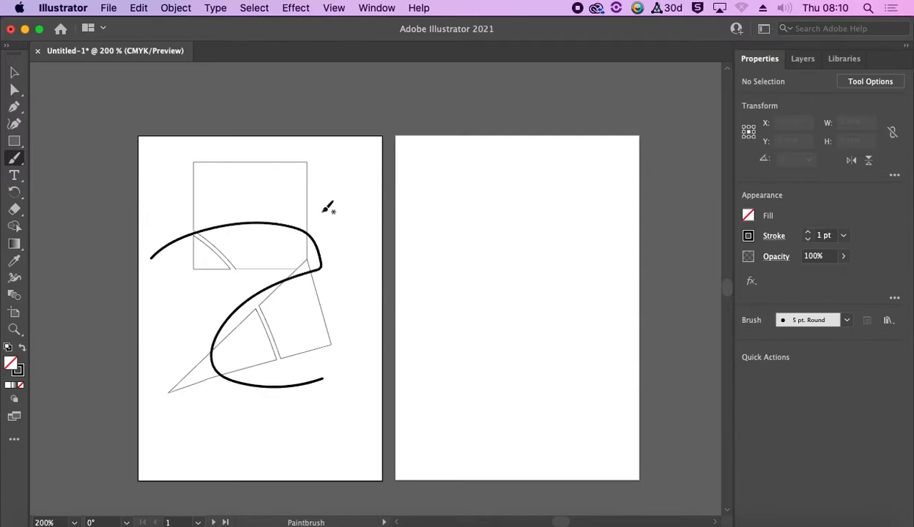
click(14, 72)
click(13, 262)
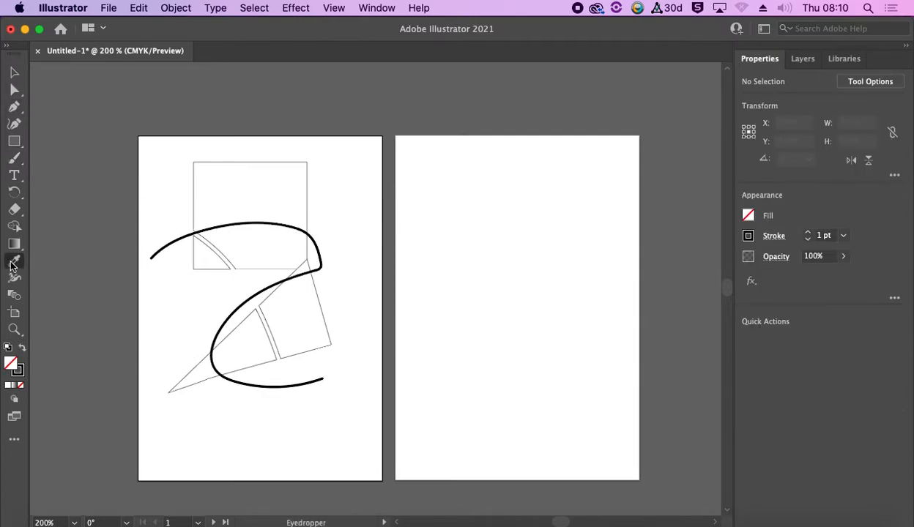
click(14, 73)
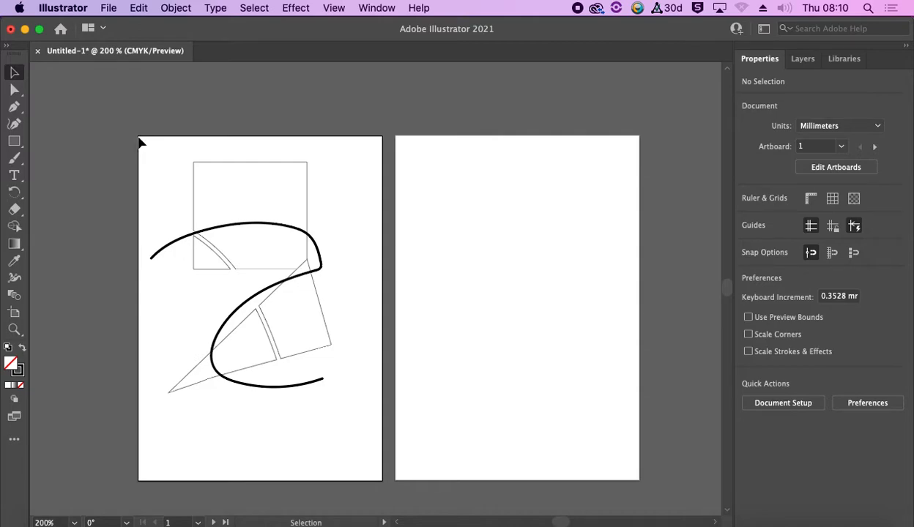
Undo the brush stroke, the eraser cuts and the pen shape, leaving only the rectangle on Artboard 1.
key(super+z)
key(super+z)
key(super+z)
key(super+z)
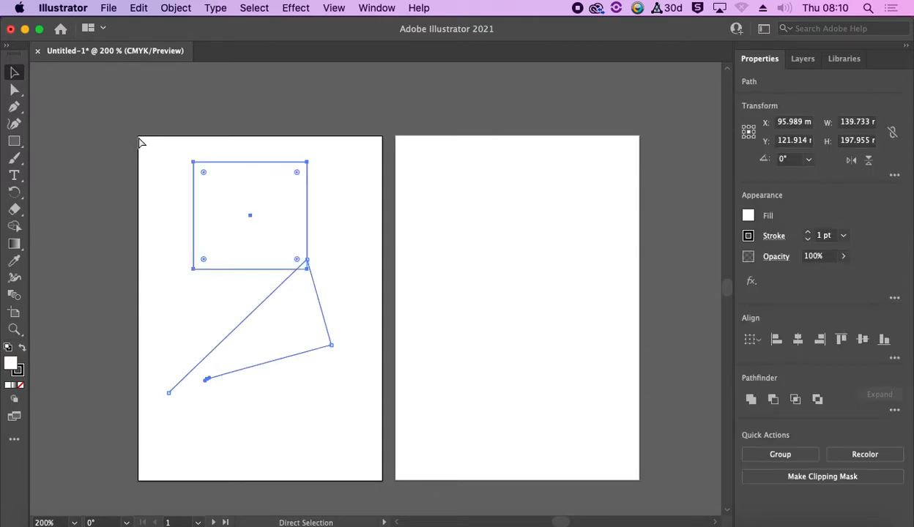
key(super+z)
key(super+z)
key(super+z)
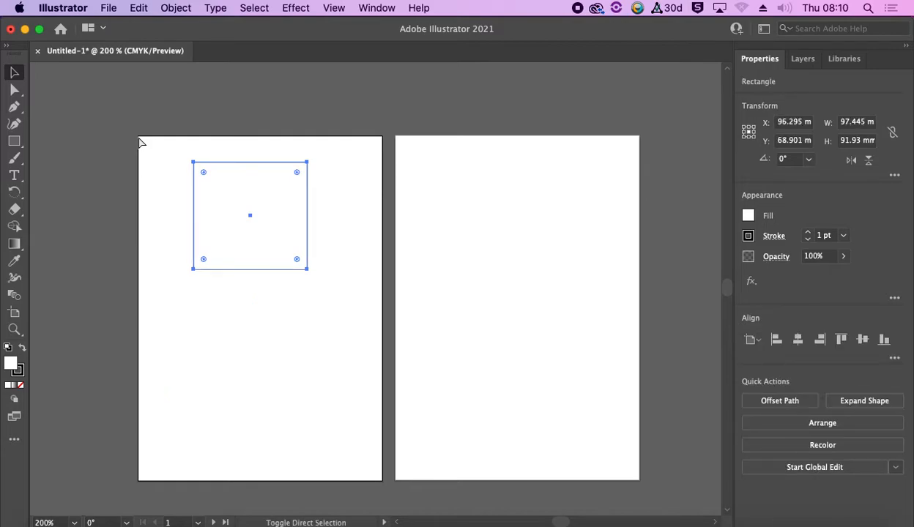
Redo the pen shape, the eraser cuts and the brush stroke, and select all the artwork on Artboard 1.
click(168, 392)
click(306, 260)
click(331, 345)
click(207, 378)
key(super+shift+z)
key(super+shift+z)
key(super+shift+z)
key(super+shift+z)
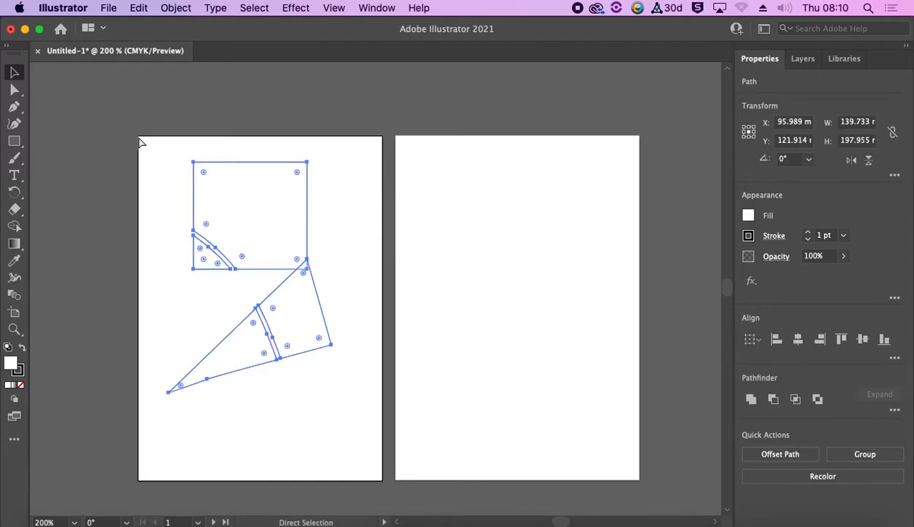
drag(140, 138, 378, 480)
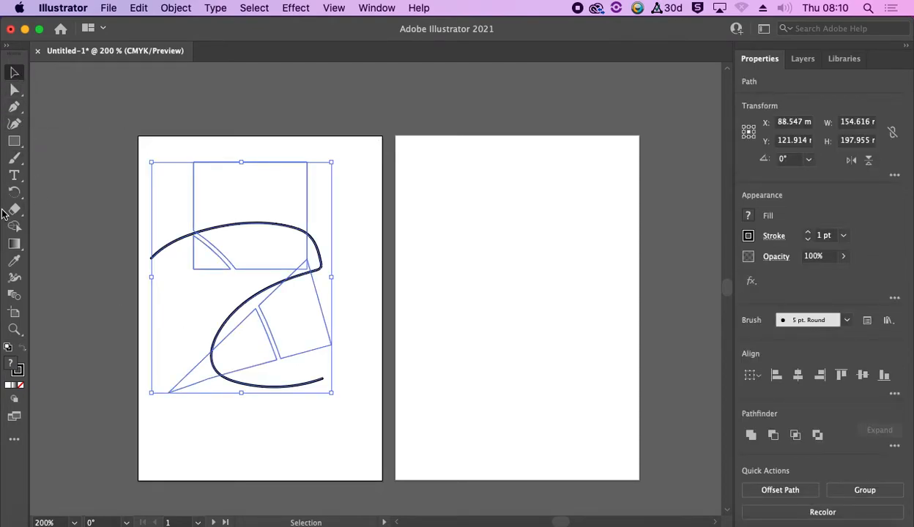
click(14, 142)
click(14, 175)
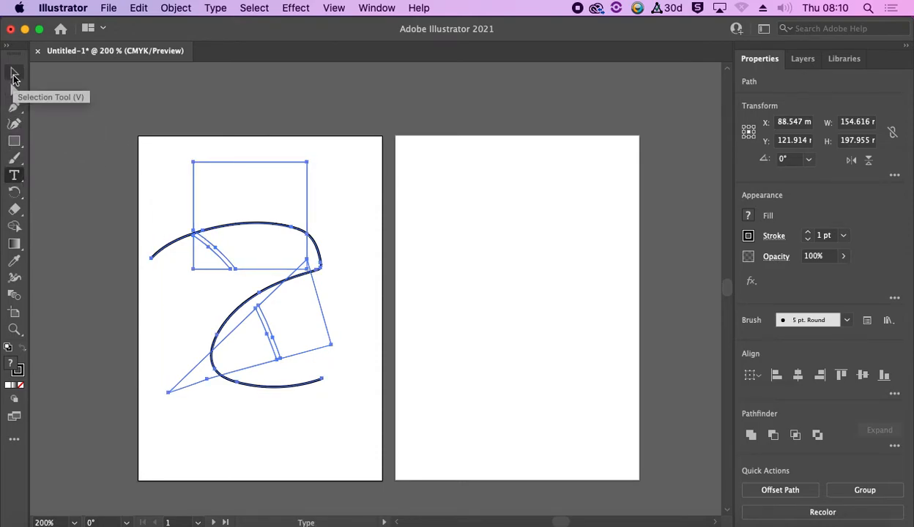
click(14, 74)
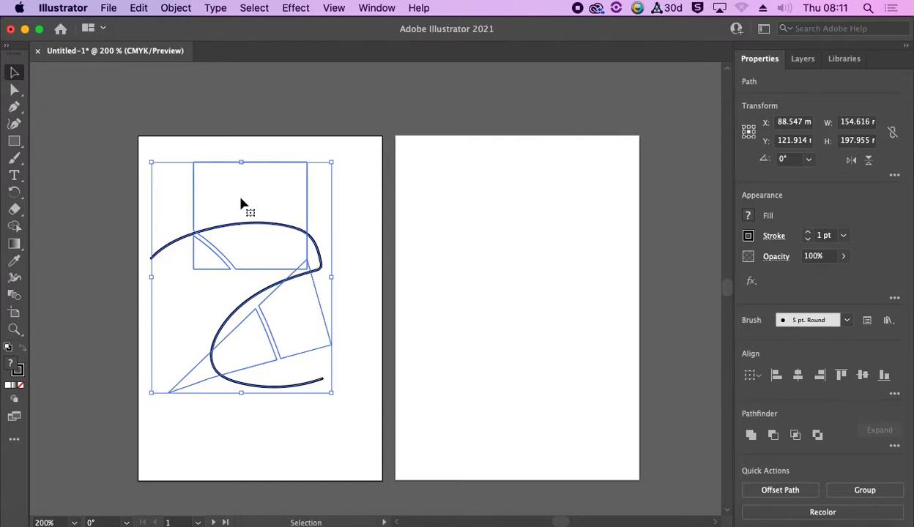
Reselect all the artwork on Artboard 1 and expand Layer 1 to list its paths.
click(136, 144)
mouse_move(129, 152)
mouse_down()
mouse_move(376, 389)
mouse_move(372, 472)
mouse_up()
click(789, 60)
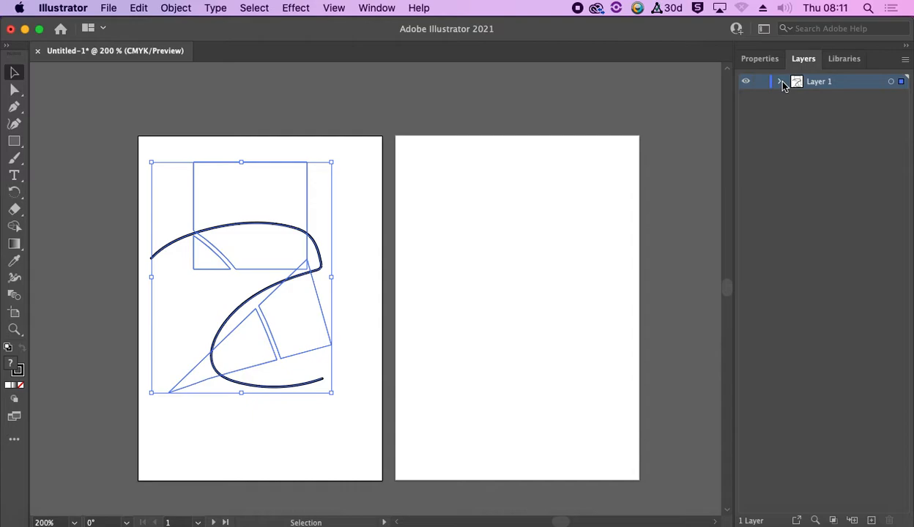
click(781, 82)
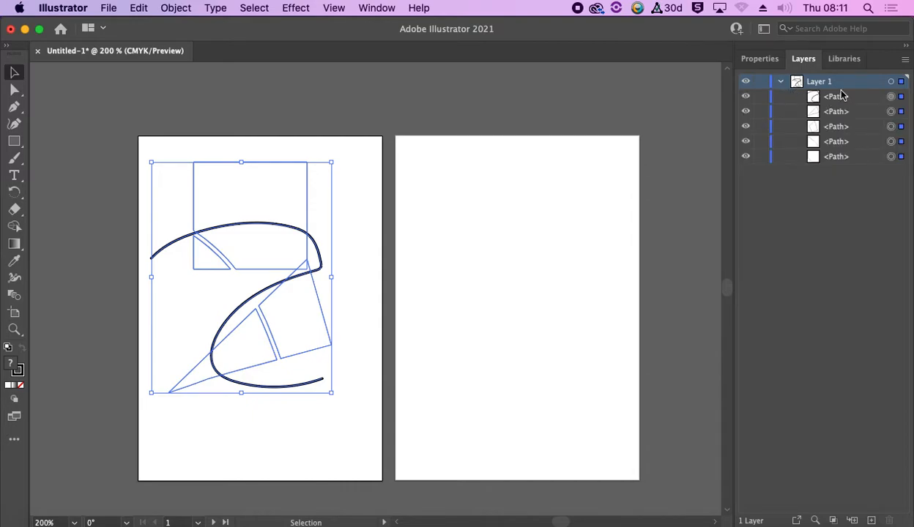
Hide and reshow individual paths in Layer 1, including the square, its cut corner and the brush stroke, to identify them.
click(844, 156)
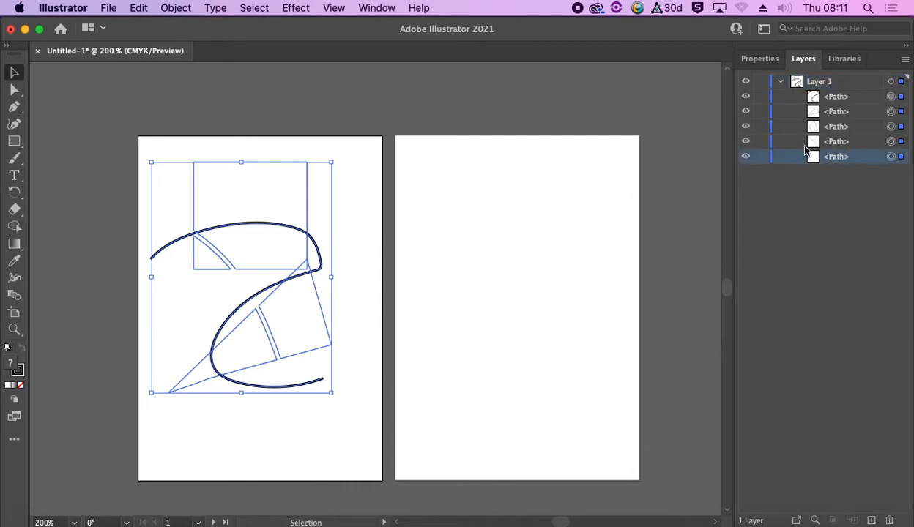
click(747, 158)
click(746, 158)
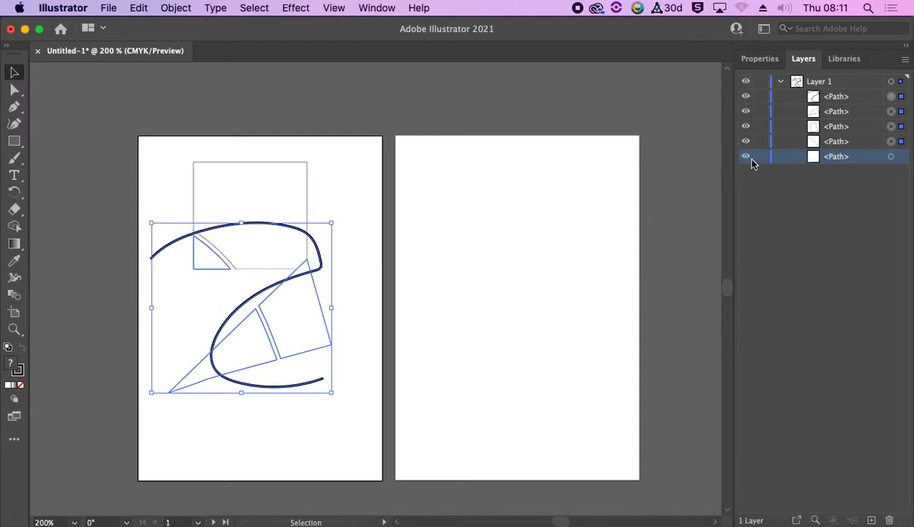
click(747, 158)
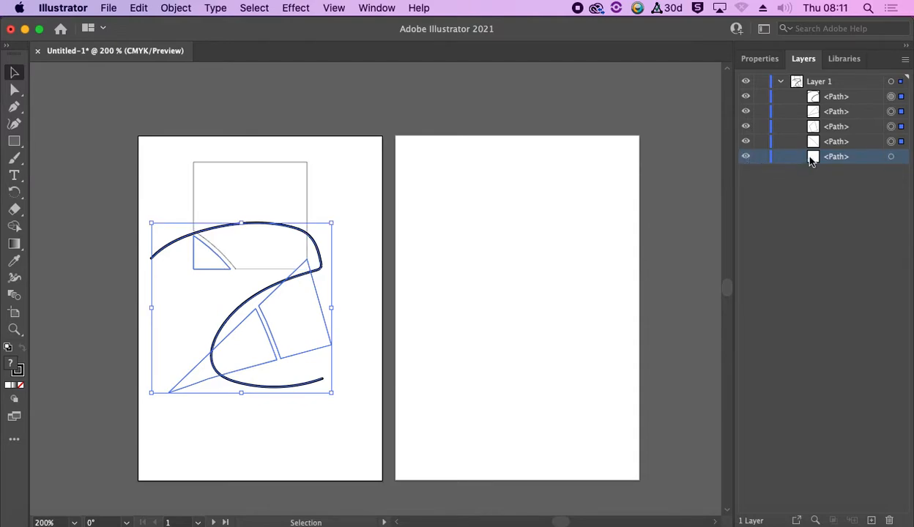
click(746, 141)
click(746, 141)
click(746, 126)
click(745, 126)
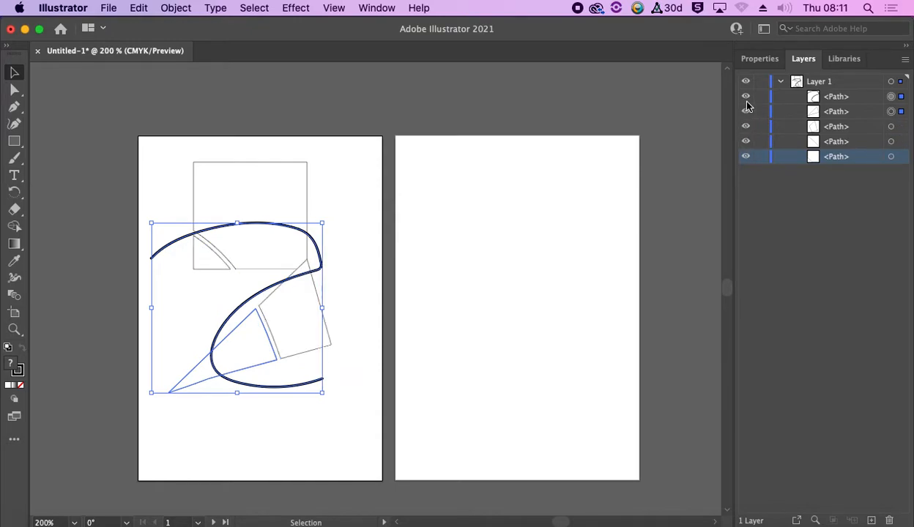
click(746, 96)
click(746, 97)
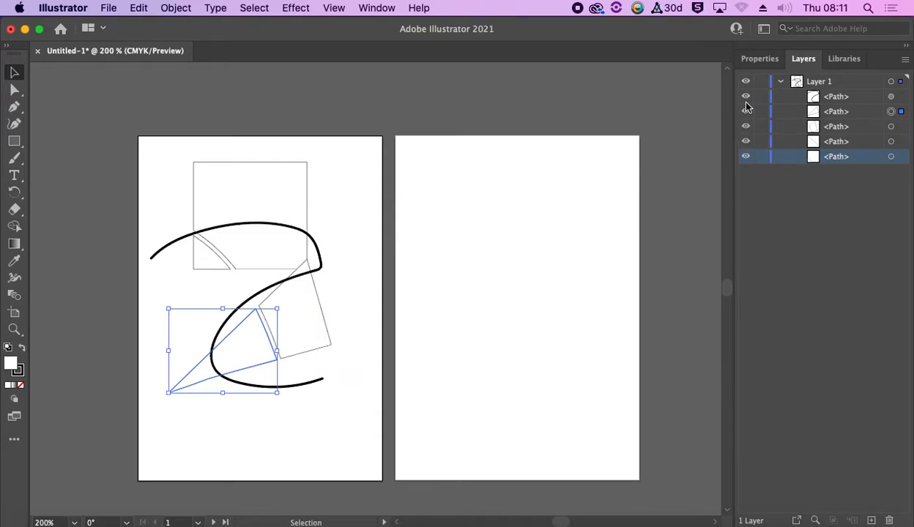
click(745, 97)
click(746, 96)
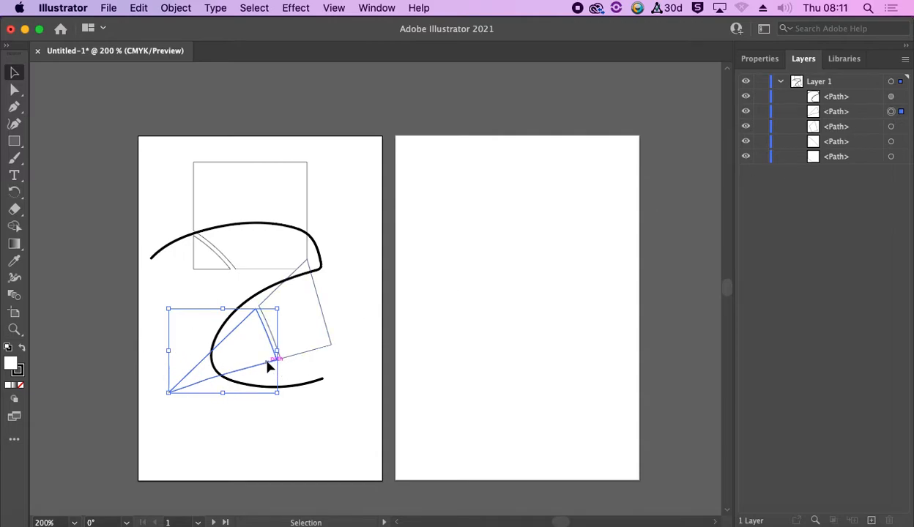
Move the triangular cut piece down past the artboard's left edge, and select the brush stroke and the four-sided piece in turn.
drag(249, 384, 219, 390)
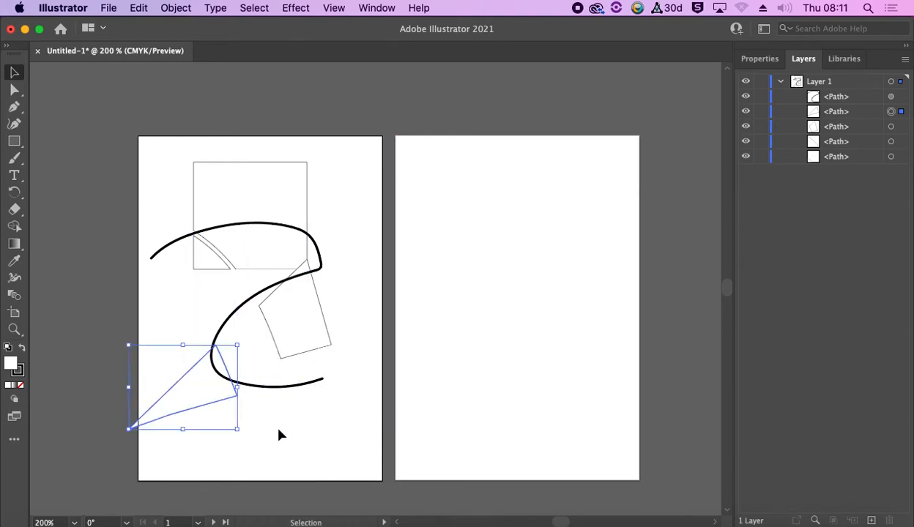
click(891, 96)
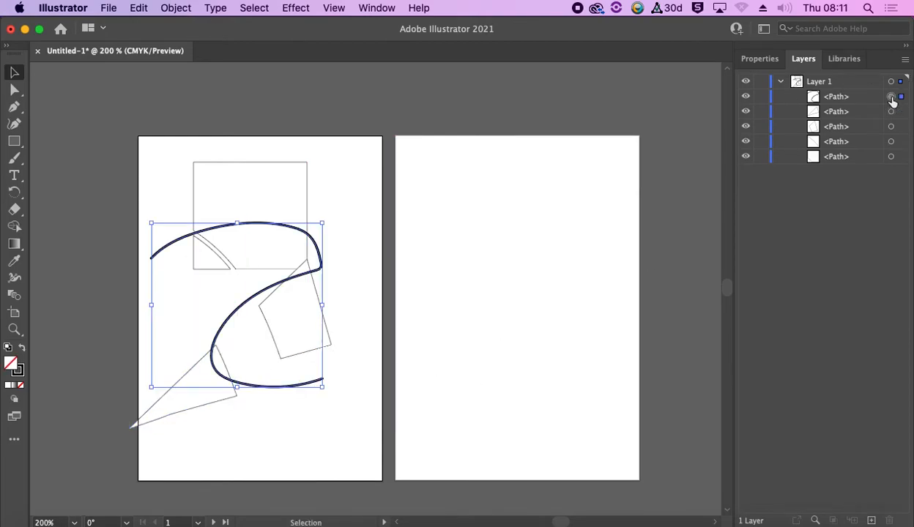
click(891, 126)
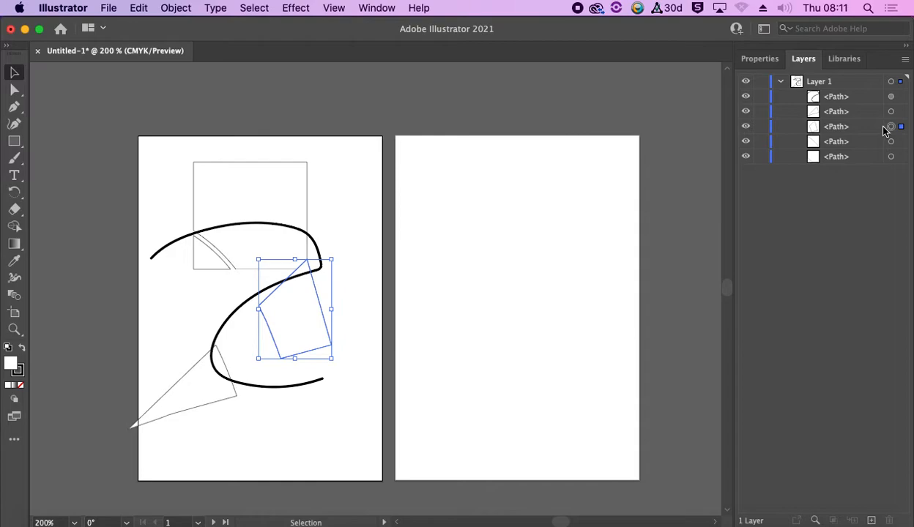
Select the large square's path in Layer 1 and rename it "square".
click(890, 156)
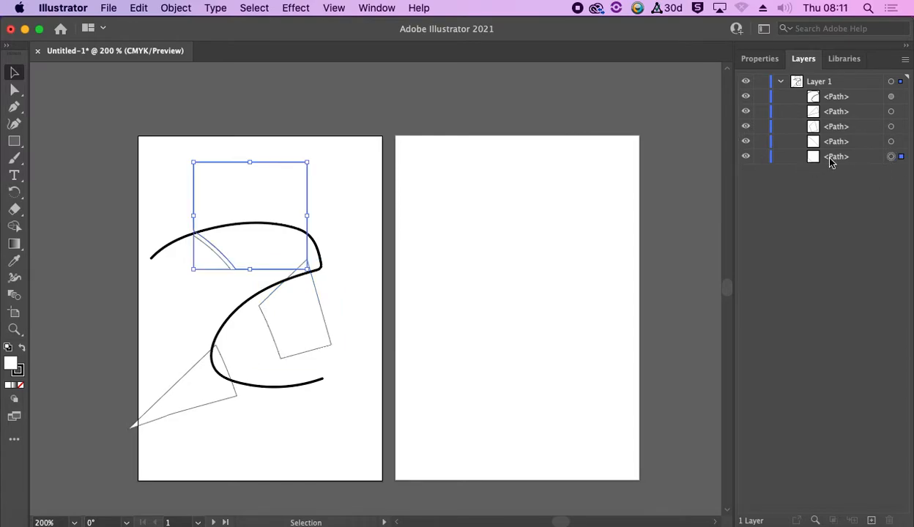
double_click(833, 156)
key(BackSpace)
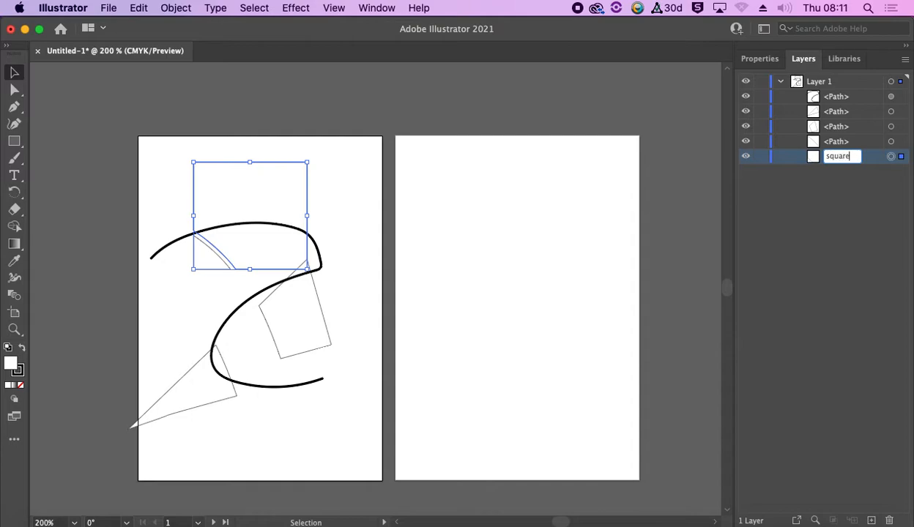
key(Return)
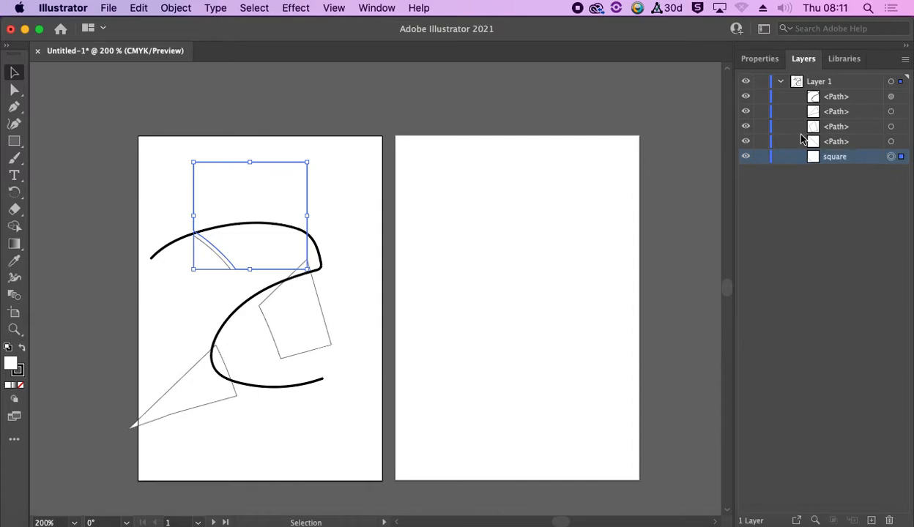
Collapse and expand Layer 1 repeatedly to examine its contents, leaving it collapsed.
click(780, 82)
click(781, 82)
click(780, 82)
click(781, 82)
click(781, 82)
click(780, 82)
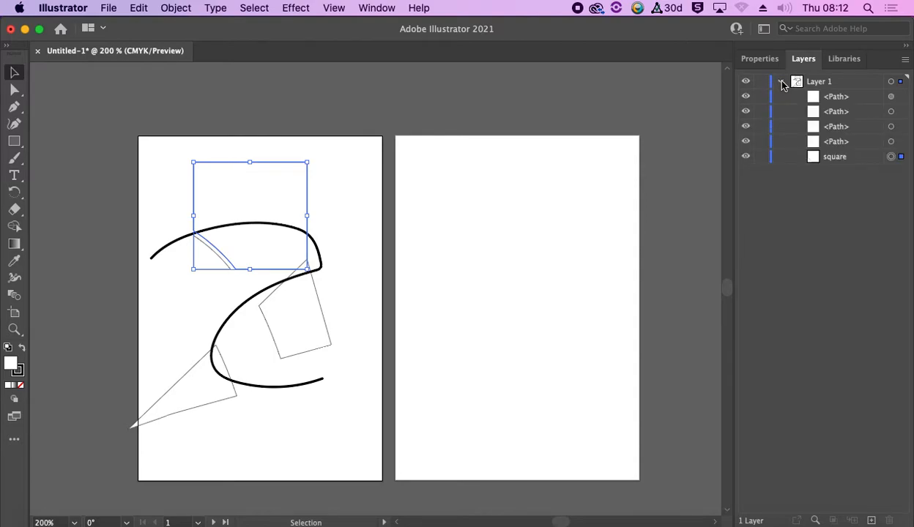
click(781, 82)
click(811, 85)
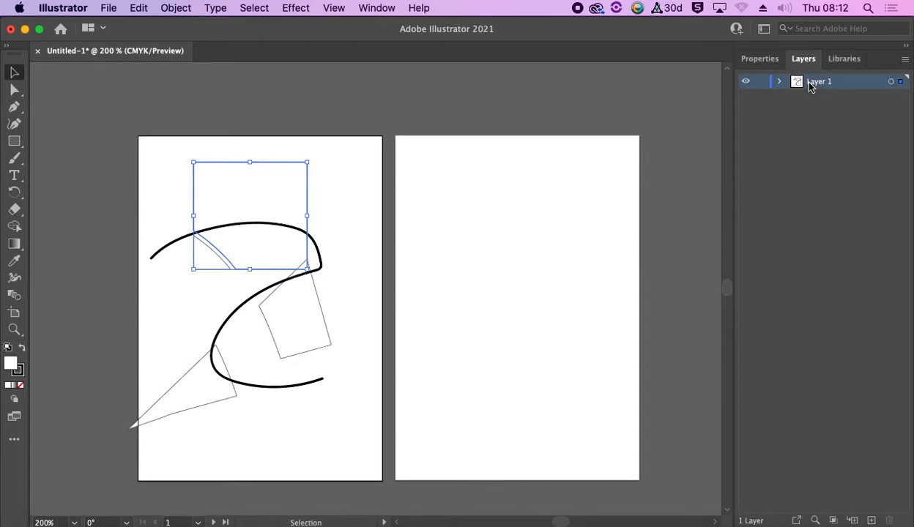
click(781, 83)
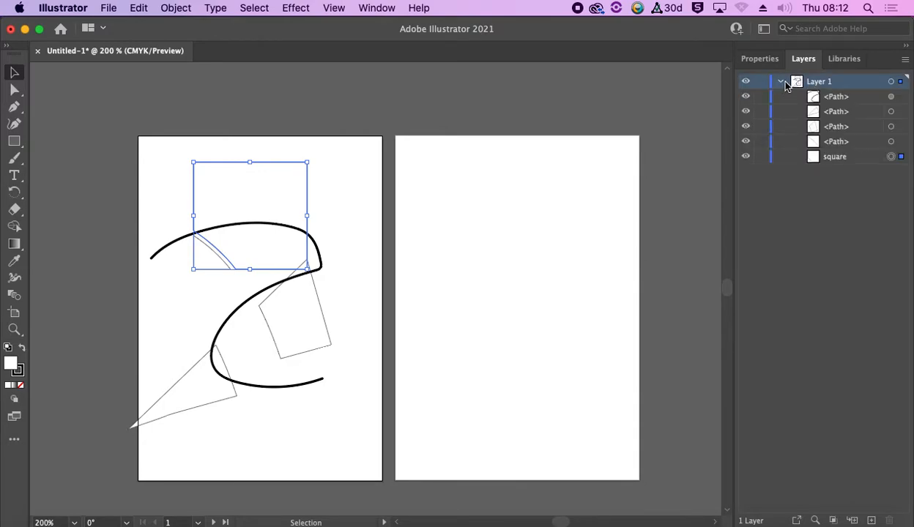
click(781, 83)
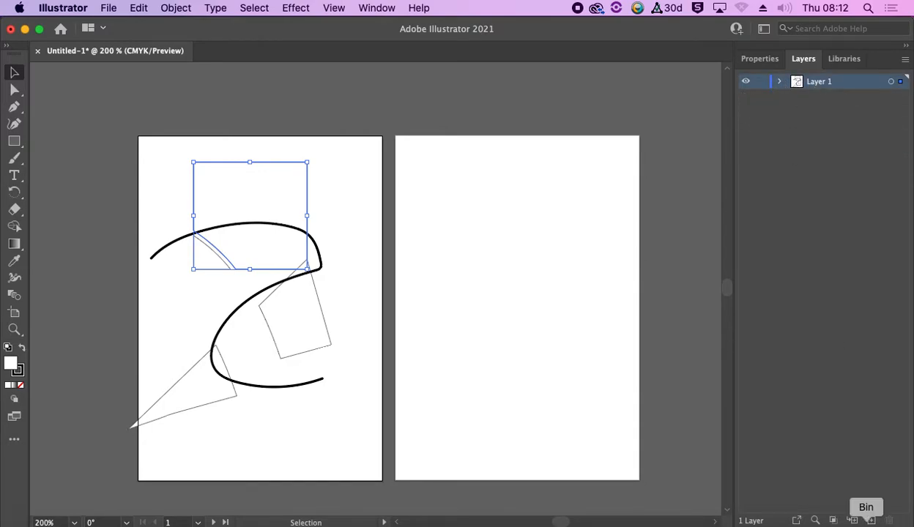
Add a new layer above Layer 1 and move the brush stroke's path into it.
click(871, 520)
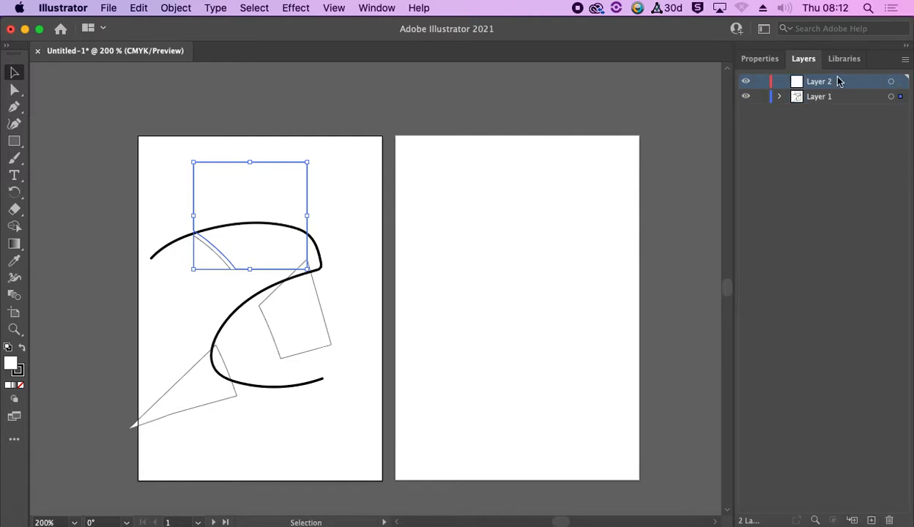
click(779, 97)
click(827, 114)
drag(828, 113, 800, 86)
click(780, 96)
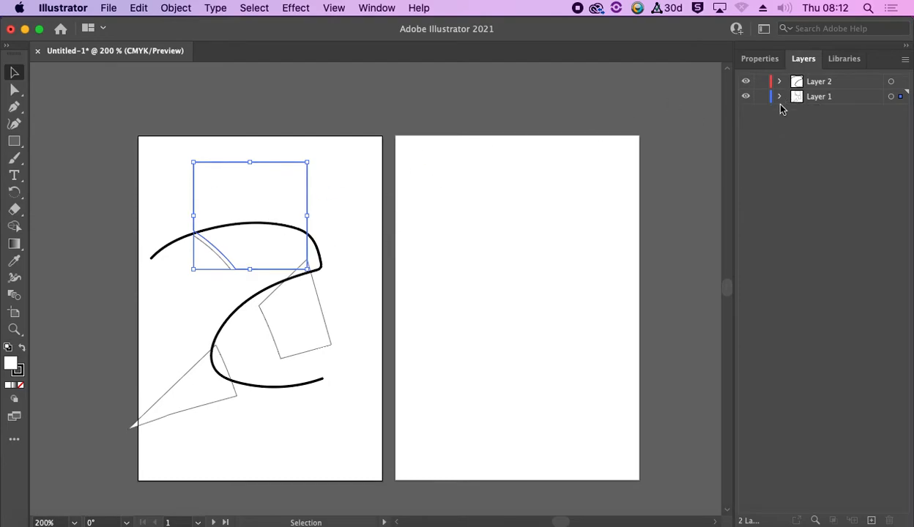
click(812, 85)
Reorder Layer 2 beneath Layer 1, move the triangular piece back beside the four-sided piece and deselect it.
click(758, 58)
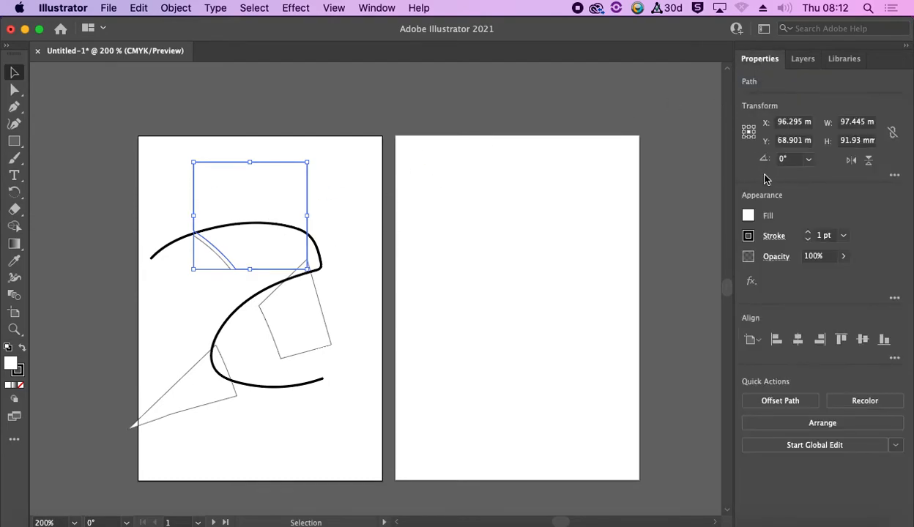
click(190, 180)
click(213, 188)
click(803, 59)
drag(805, 81, 809, 107)
drag(178, 407, 210, 373)
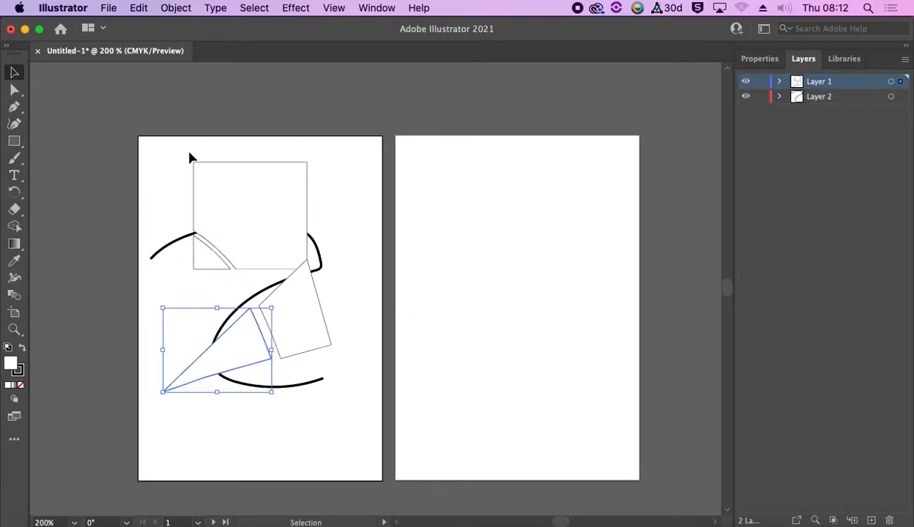
click(347, 248)
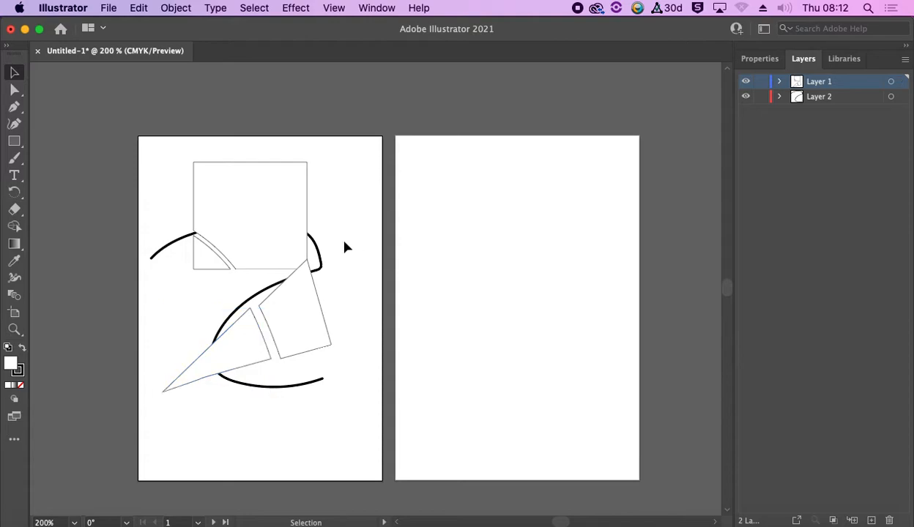
Delete all the artwork on Artboard 1 and remove Layer 2.
click(810, 96)
click(167, 248)
click(576, 142)
click(800, 85)
drag(135, 142, 373, 496)
key(Delete)
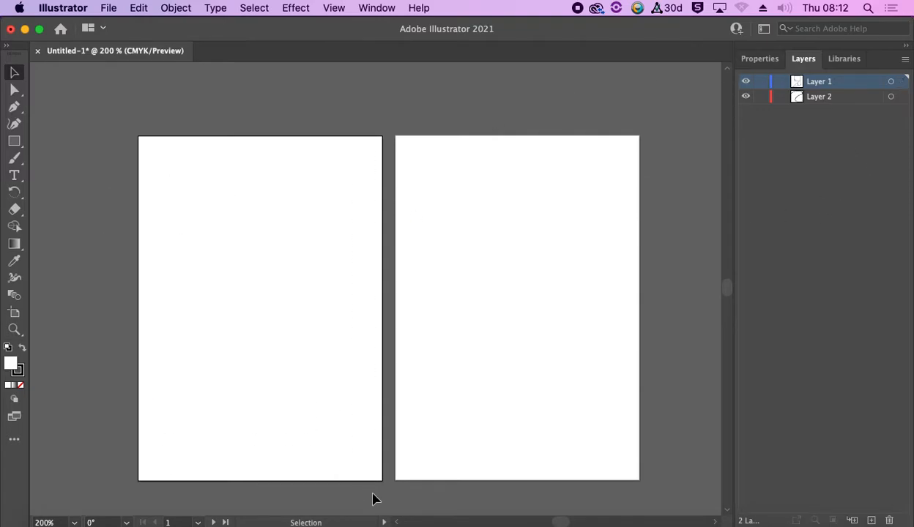
click(818, 100)
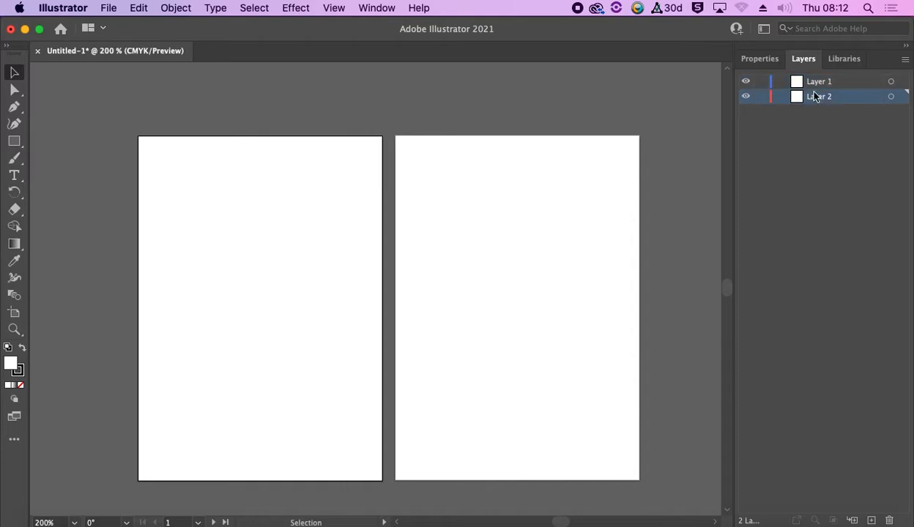
click(889, 520)
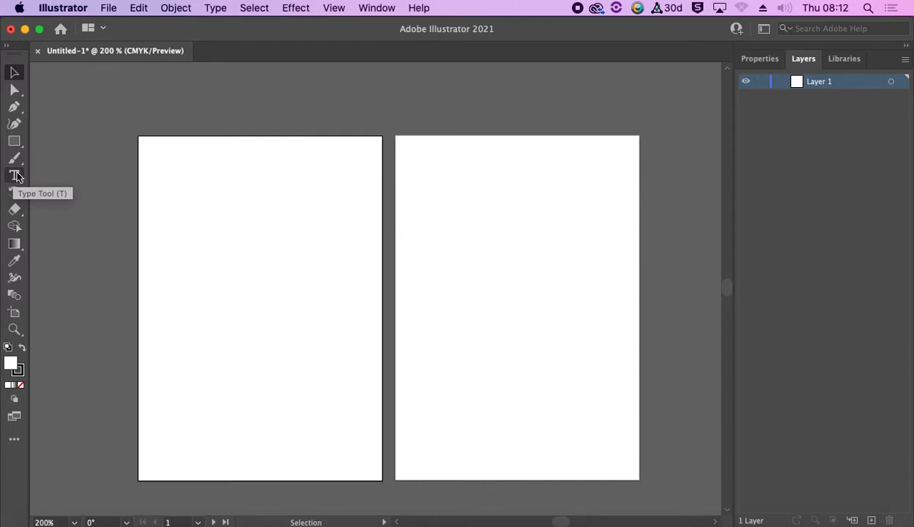
Draw an area text frame of placeholder text across the upper part of Artboard 1 with the Type tool.
drag(15, 176, 81, 180)
drag(163, 153, 327, 274)
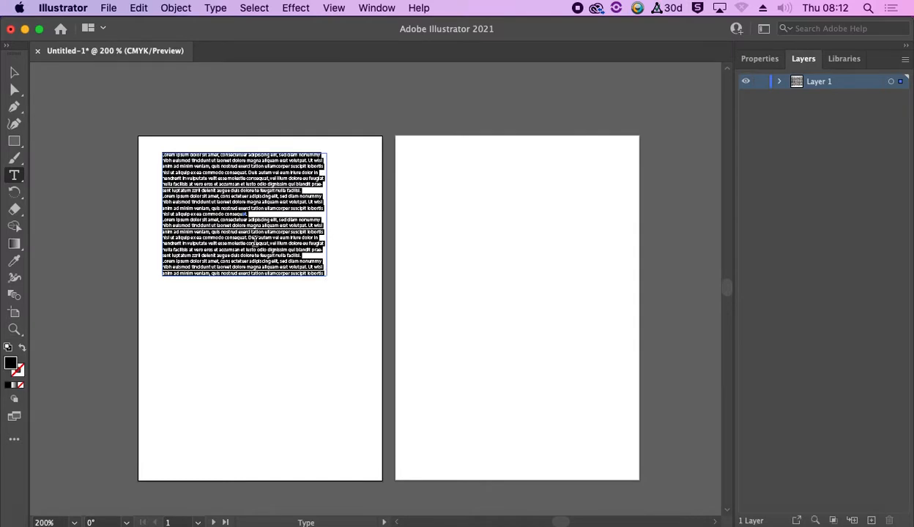
click(278, 361)
Place point text below the paragraph with the Type tool, replace its placeholder with "N" and delete the text object.
click(238, 306)
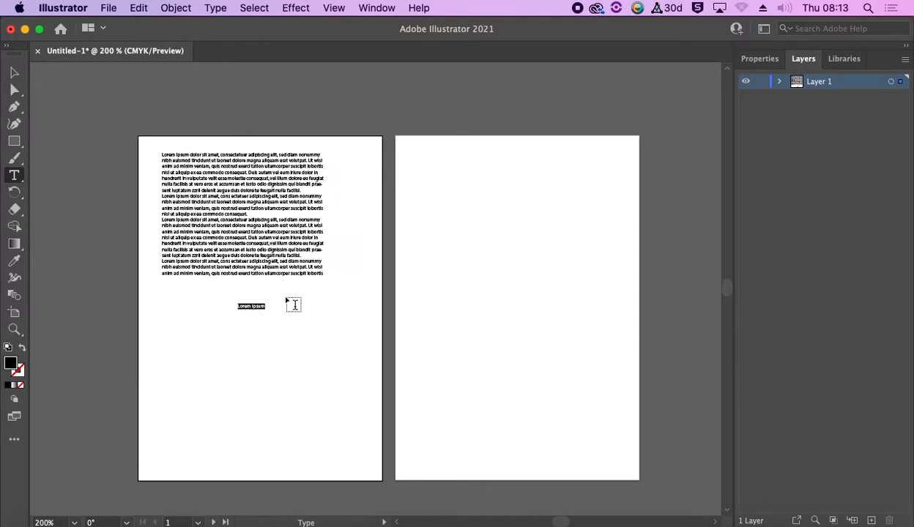
text(N)
click(14, 72)
key(Delete)
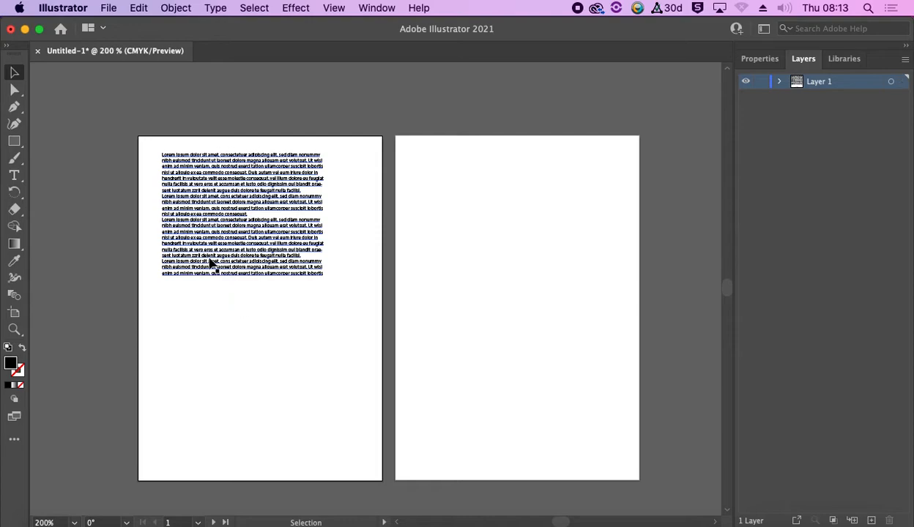
Select the placeholder text frame, narrow and lengthen it, and resize it back to roughly its original width and height.
click(211, 263)
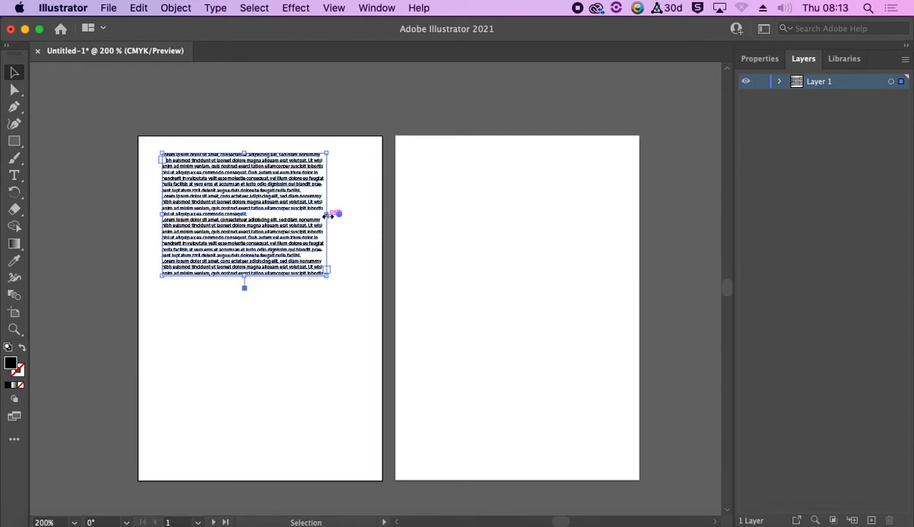
drag(328, 216, 247, 227)
drag(200, 286, 196, 432)
drag(245, 289, 325, 290)
drag(245, 425, 245, 283)
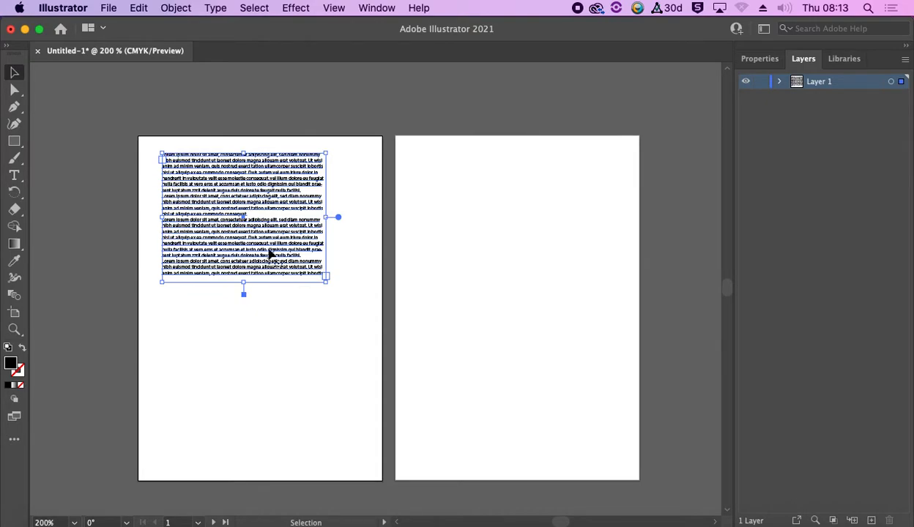
Reselect the placeholder text frame on Artboard 1 and narrow it slightly from its side edge.
click(352, 263)
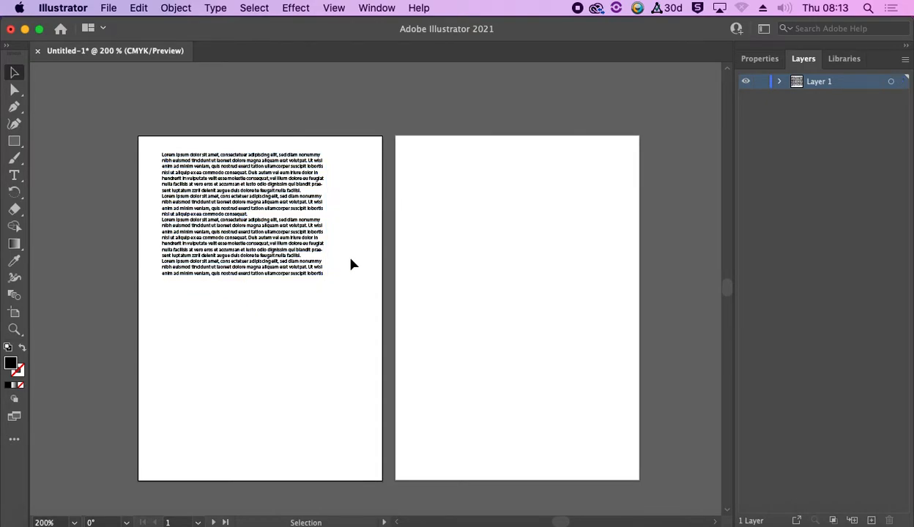
click(307, 273)
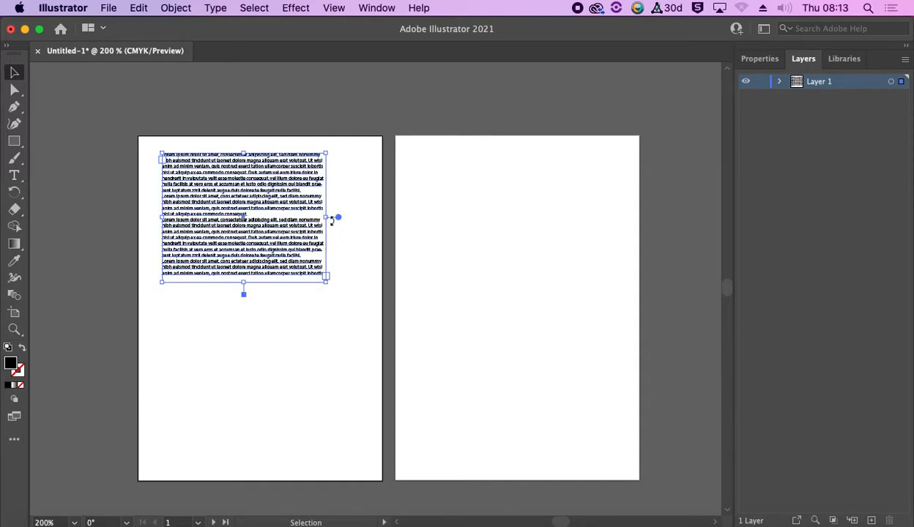
mouse_move(326, 218)
mouse_down()
mouse_move(239, 216)
mouse_move(324, 218)
mouse_up()
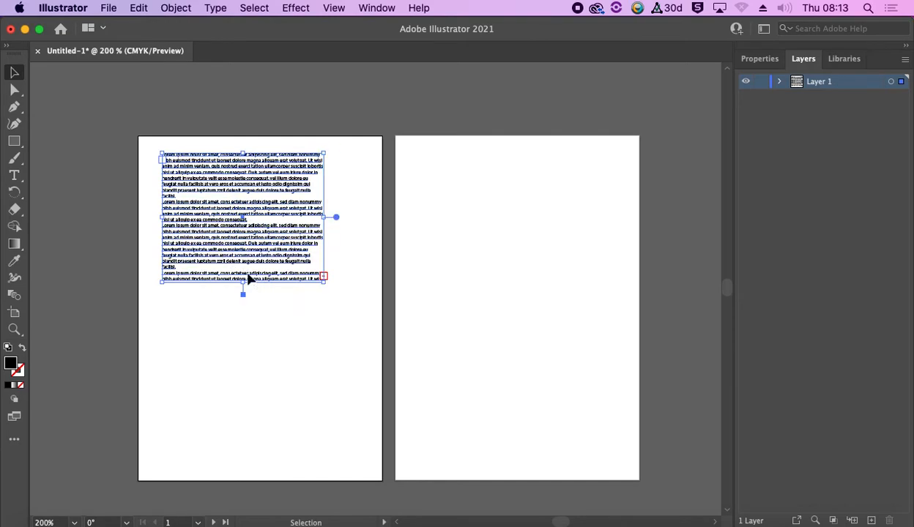
Replace all the placeholder text in the frame with the single letter "A".
key(t)
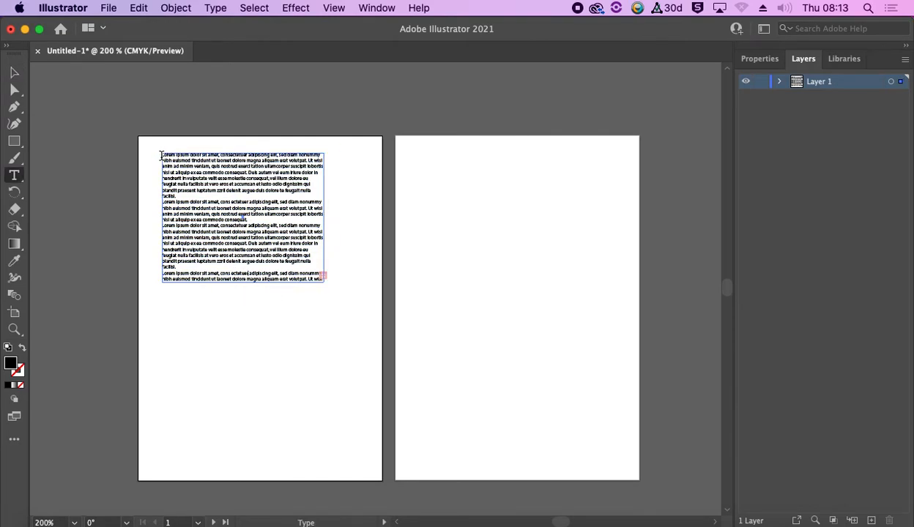
drag(161, 155, 377, 328)
key(BackSpace)
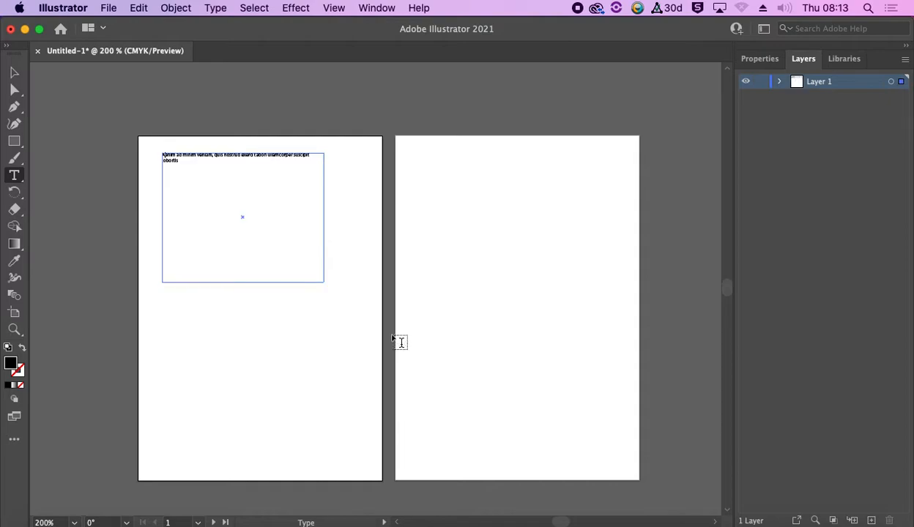
drag(181, 160, 167, 153)
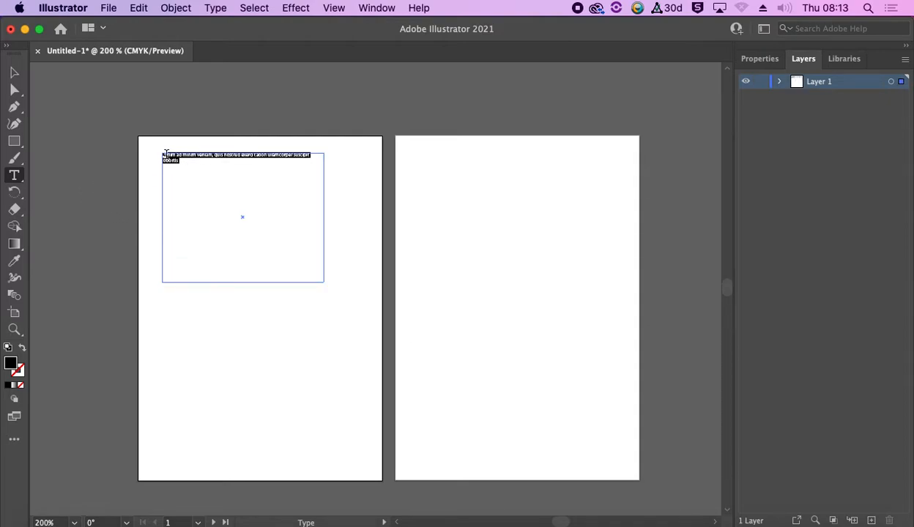
key(BackSpace)
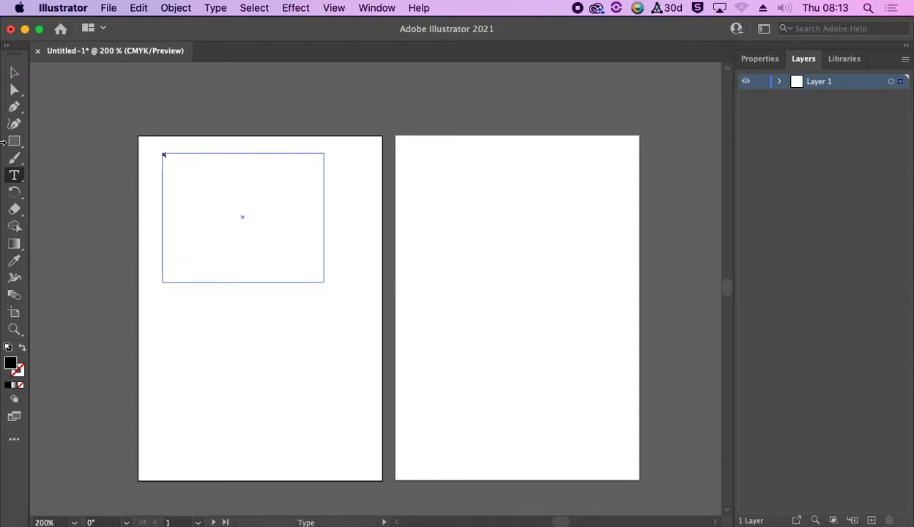
key(Escape)
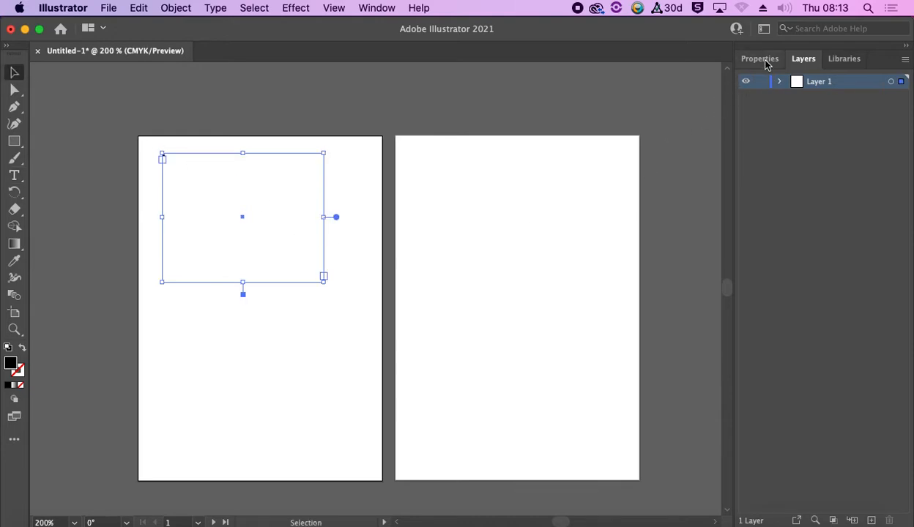
Change the font of the letter A to Didot Regular.
click(762, 60)
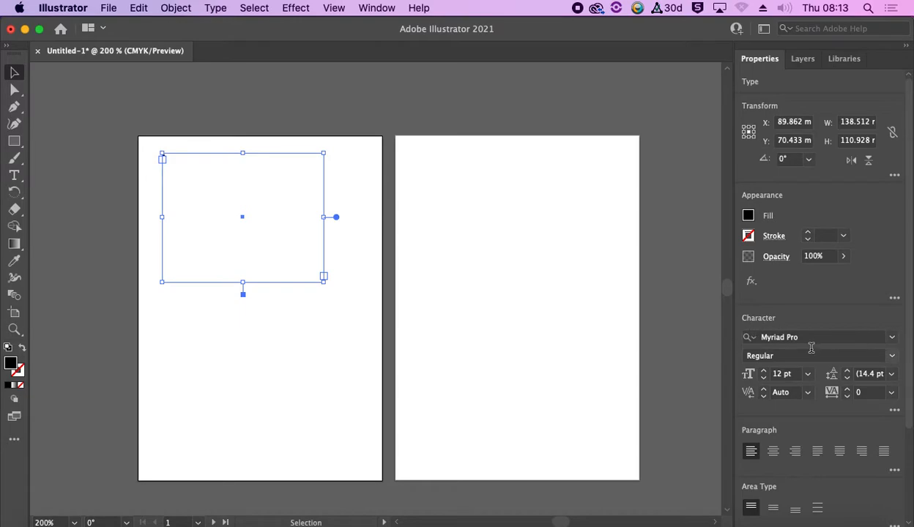
click(877, 337)
scroll(668, 466, down, 2)
scroll(667, 450, down, 5)
scroll(667, 439, up, 15)
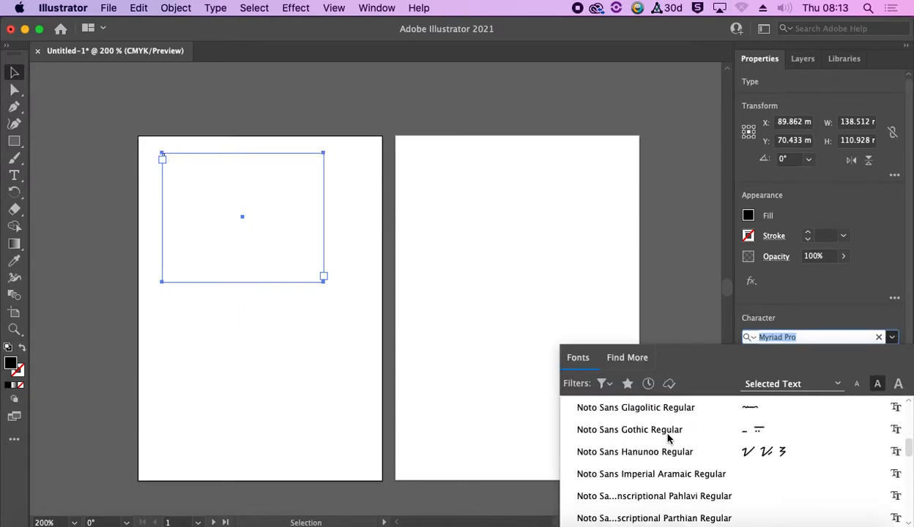
scroll(667, 439, down, 1)
click(659, 428)
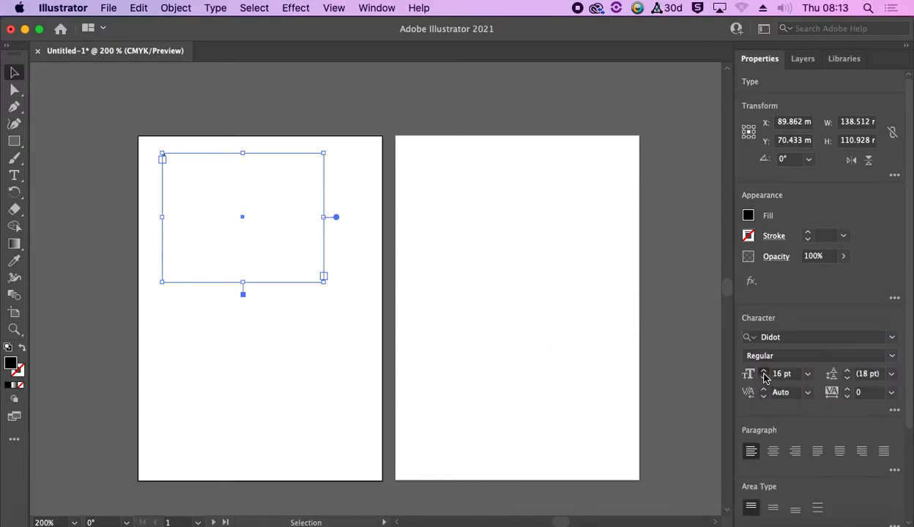
Set the letter A's font size to 150 pt and move its frame slightly down and to the right.
click(763, 371)
click(762, 371)
click(763, 371)
drag(783, 373, 771, 370)
text(150)
key(Return)
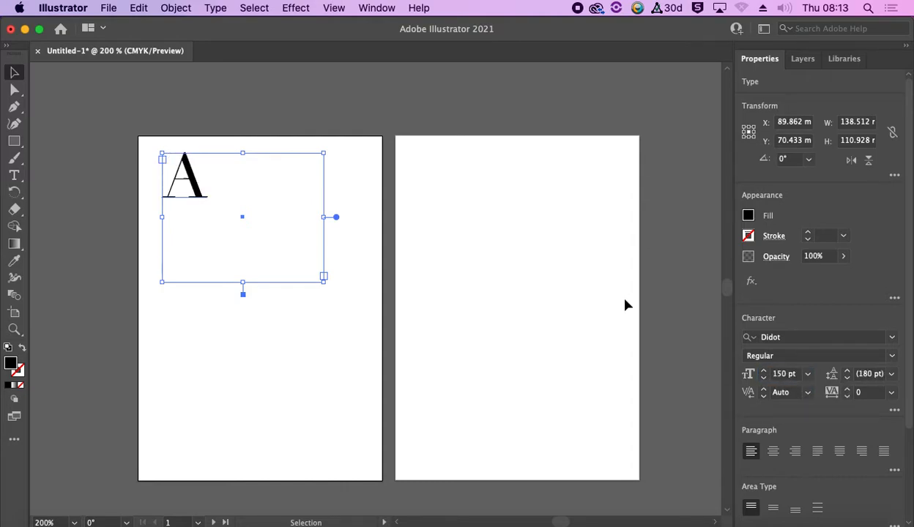
drag(190, 177, 199, 194)
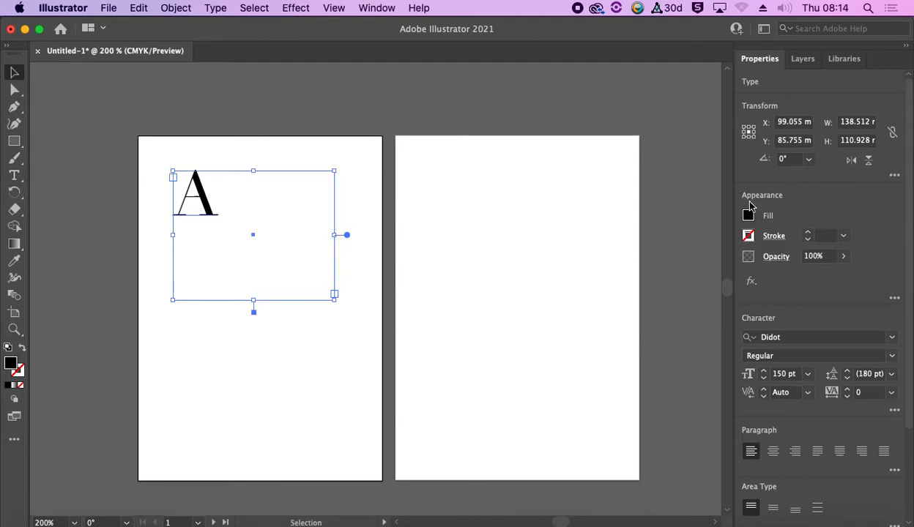
Fill the letter A with the magenta-pink swatch.
click(749, 216)
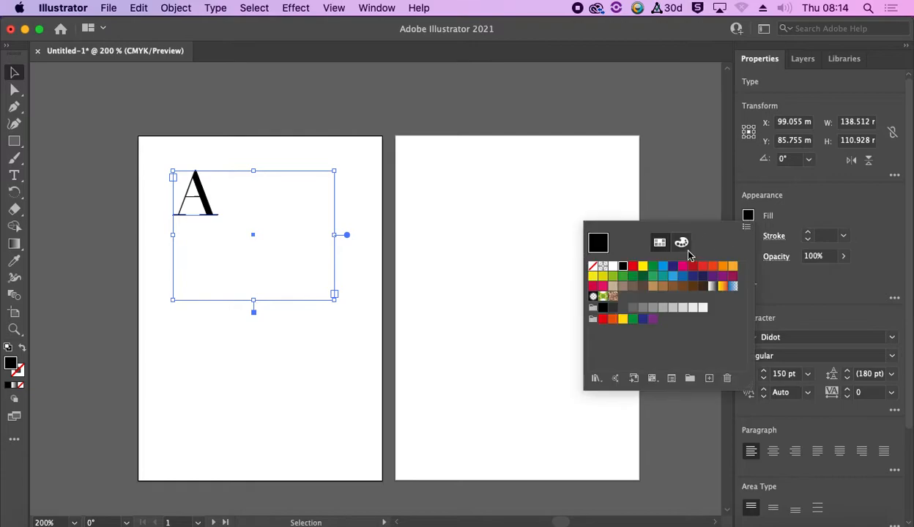
click(683, 266)
click(805, 198)
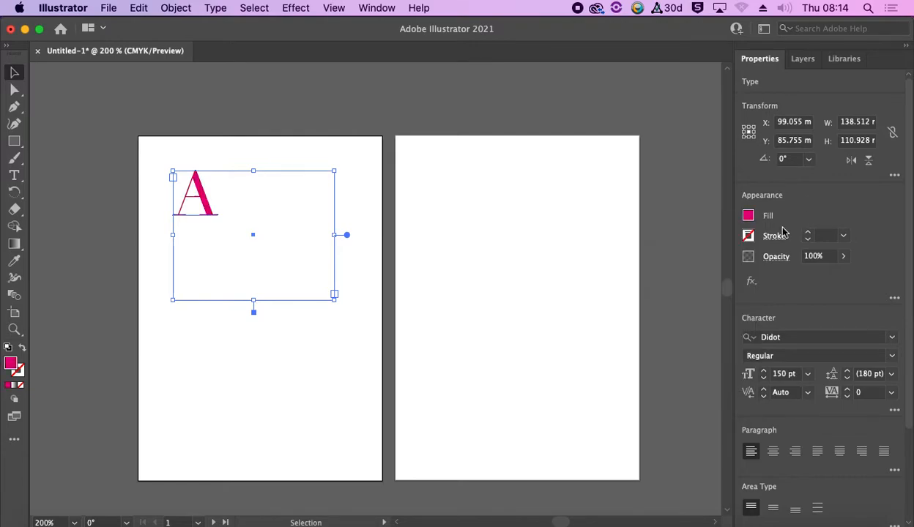
Give the letter A a dark blue stroke with a weight of 4 pt.
click(749, 235)
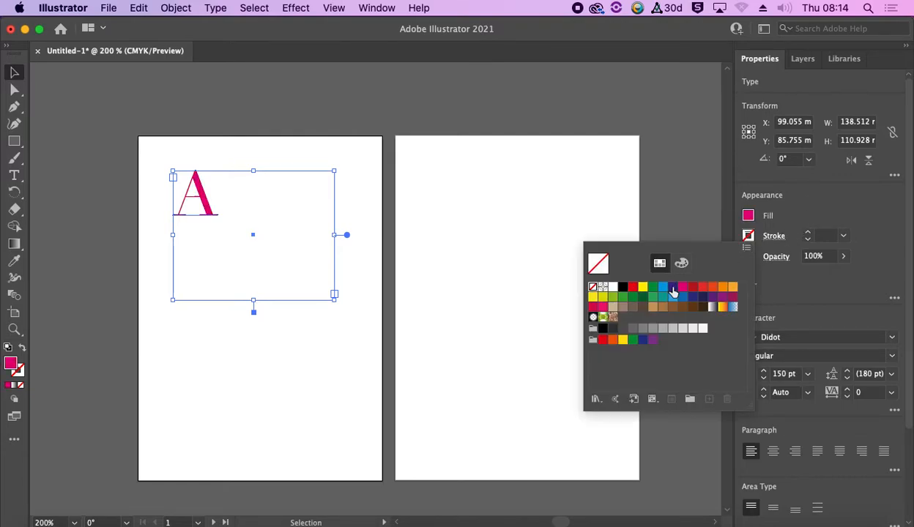
click(673, 287)
click(813, 205)
click(808, 231)
click(808, 232)
click(807, 231)
mouse_move(218, 221)
mouse_down()
mouse_move(242, 241)
mouse_move(227, 224)
mouse_up()
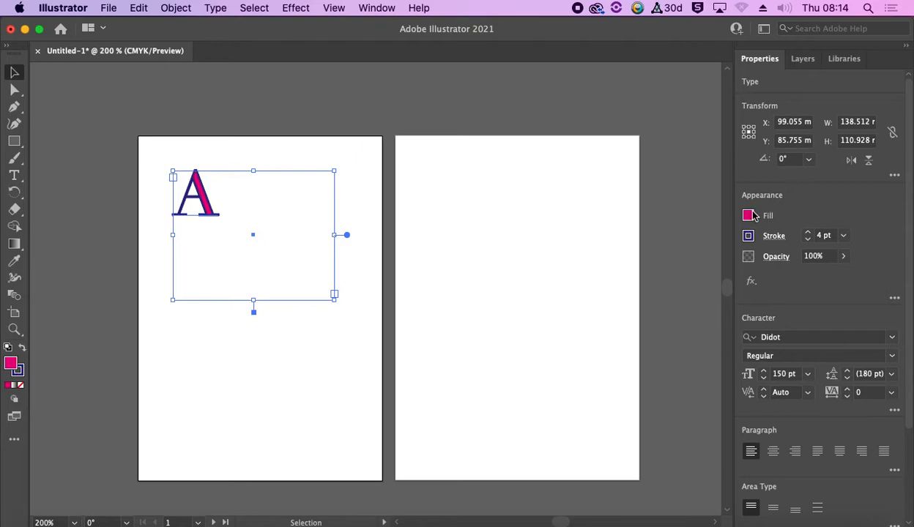
Set the letter A's fill to none and nudge its frame slightly downward.
click(748, 215)
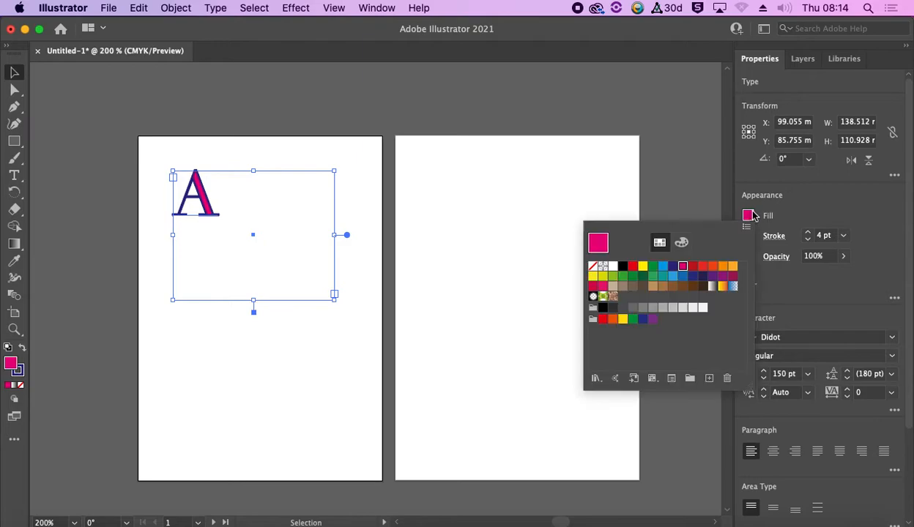
click(593, 268)
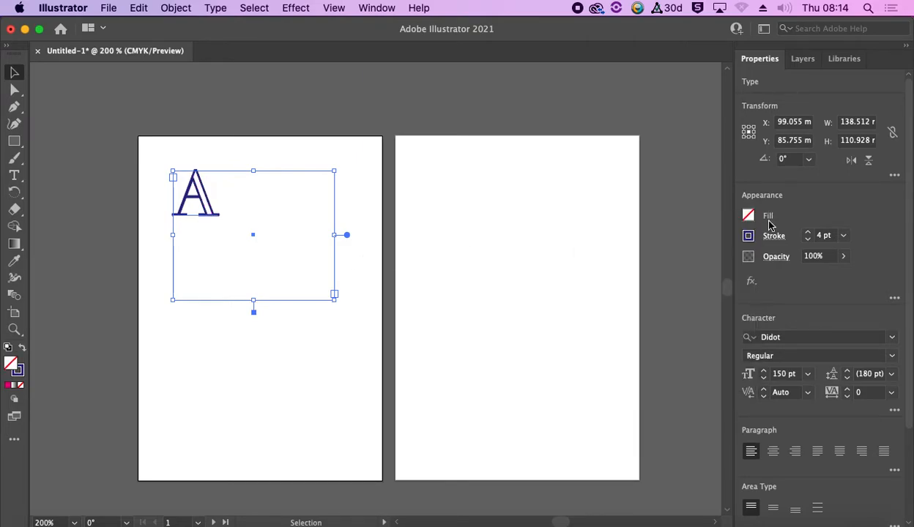
click(205, 254)
mouse_move(205, 199)
mouse_down()
mouse_move(209, 223)
mouse_move(203, 199)
mouse_up()
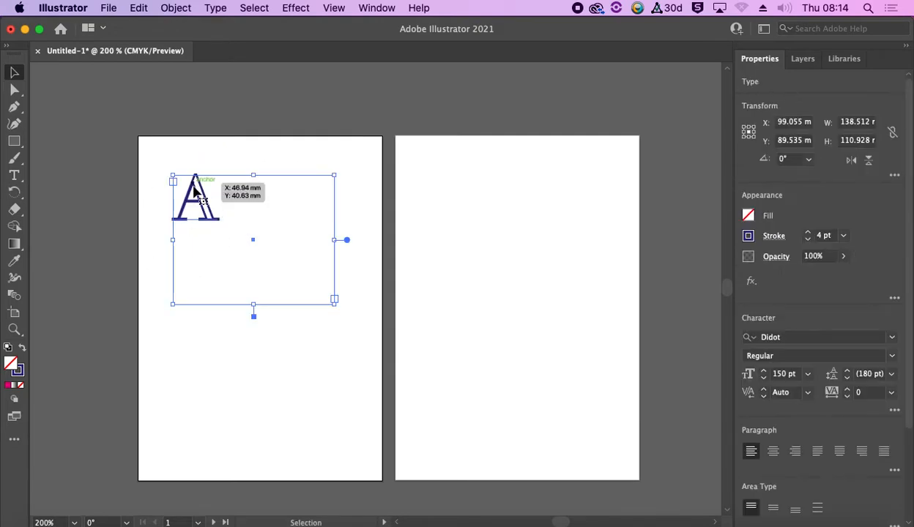
Duplicate the outlined A by copy and paste, and place the copy directly below the original.
key(a)
key(super+v)
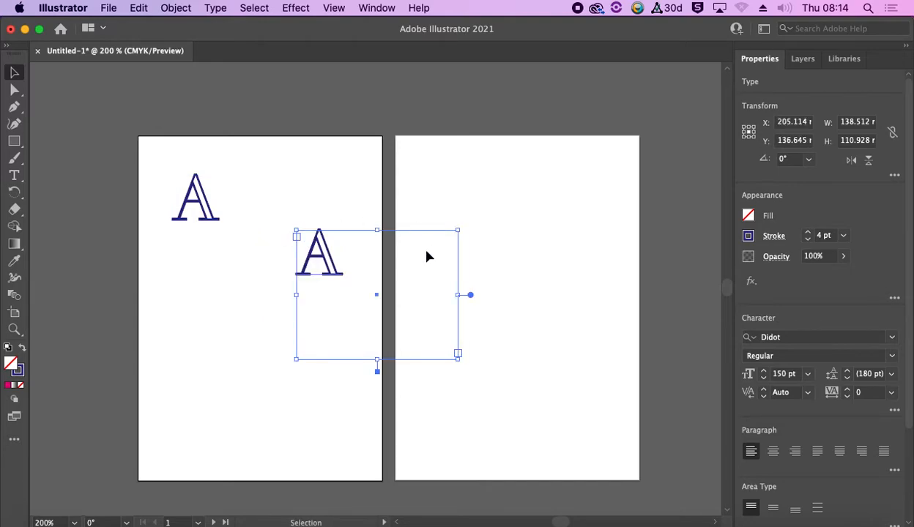
drag(326, 261, 198, 260)
click(145, 8)
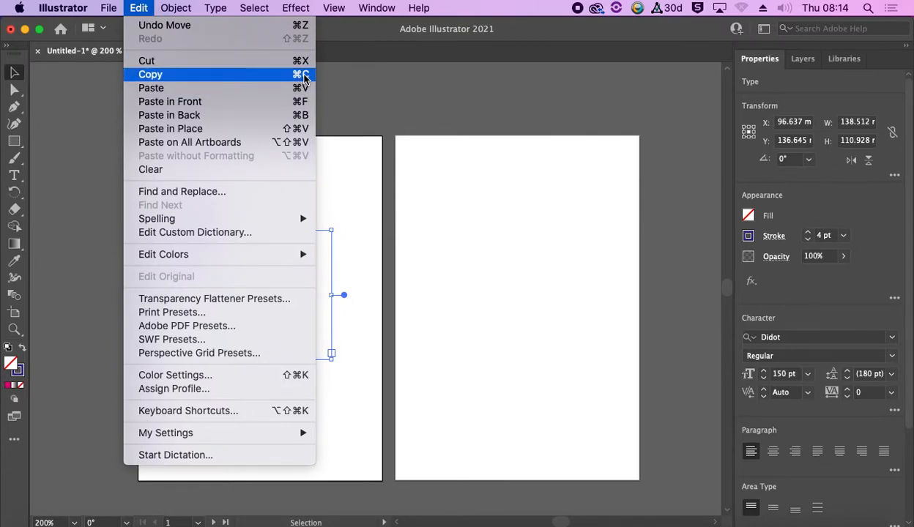
click(352, 319)
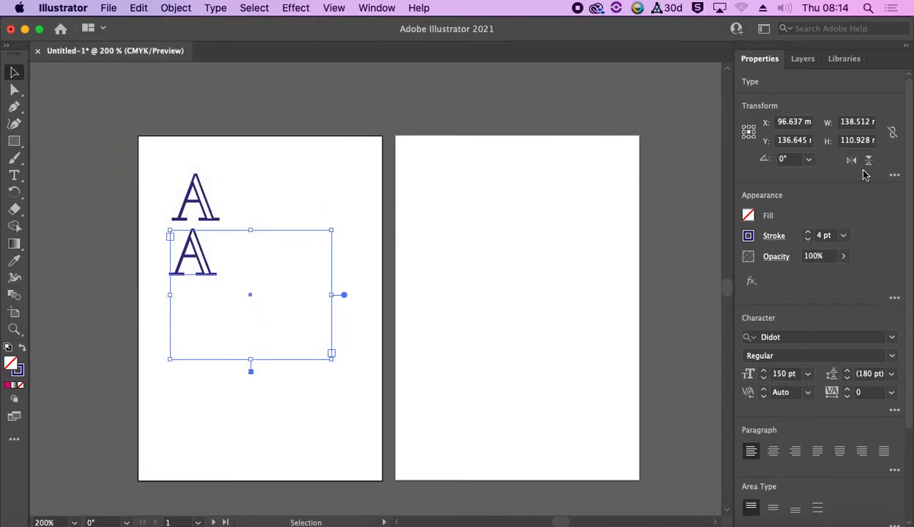
Give the lower A a red fill and set its stroke to none.
click(749, 215)
click(633, 266)
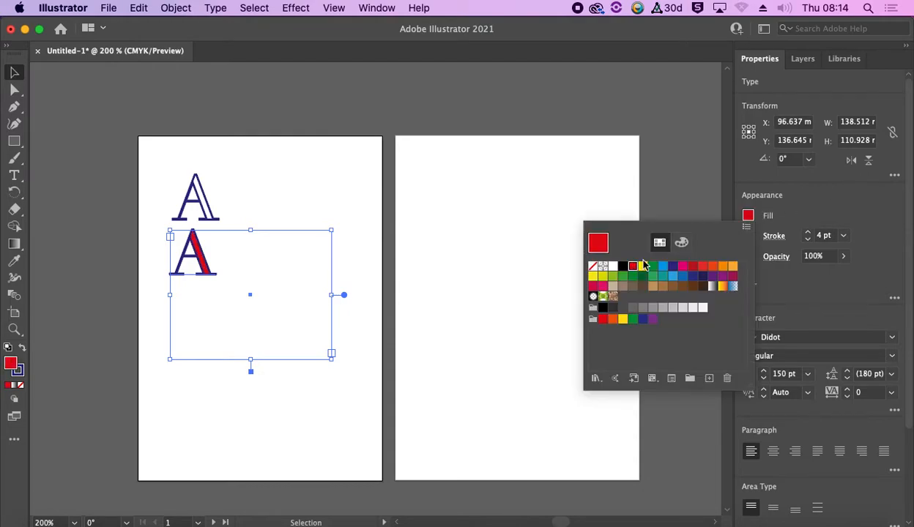
click(748, 236)
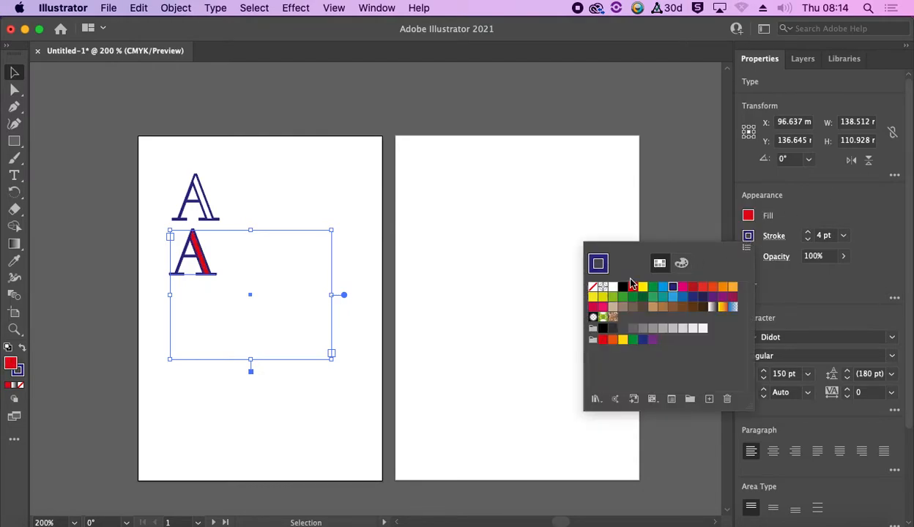
click(594, 293)
Move the outlined A over the red A and put the red A beneath it in Layer 1's stacking order.
drag(204, 203, 212, 255)
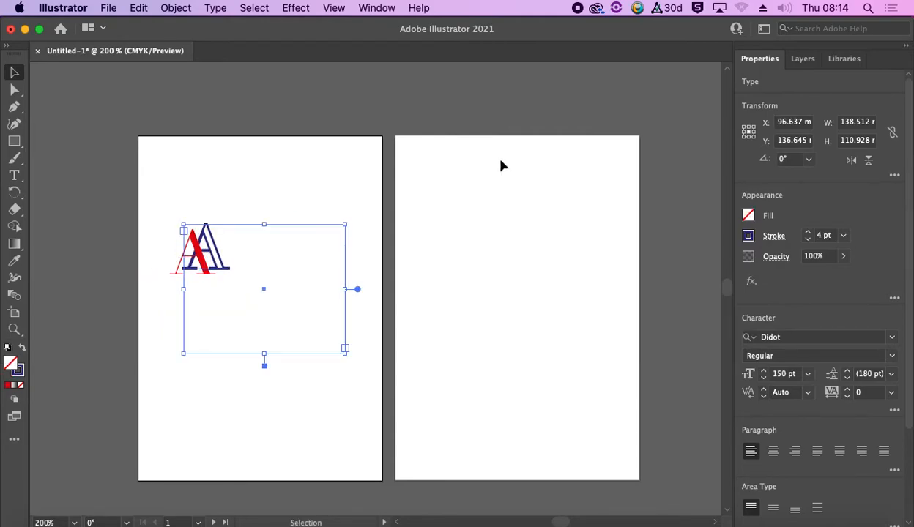
click(803, 59)
click(779, 82)
drag(825, 98, 826, 115)
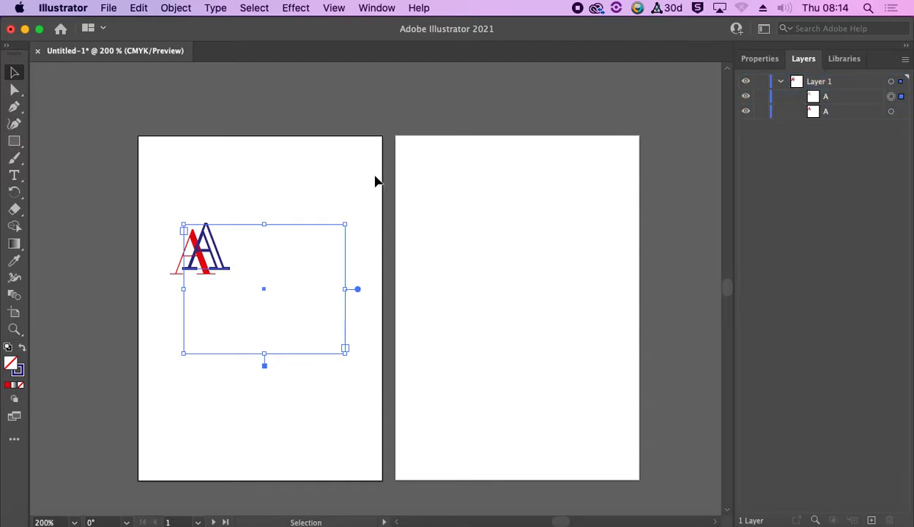
Select both letters through Layer 1, reselect them with a marquee on the artboard, and clear the selection.
click(891, 81)
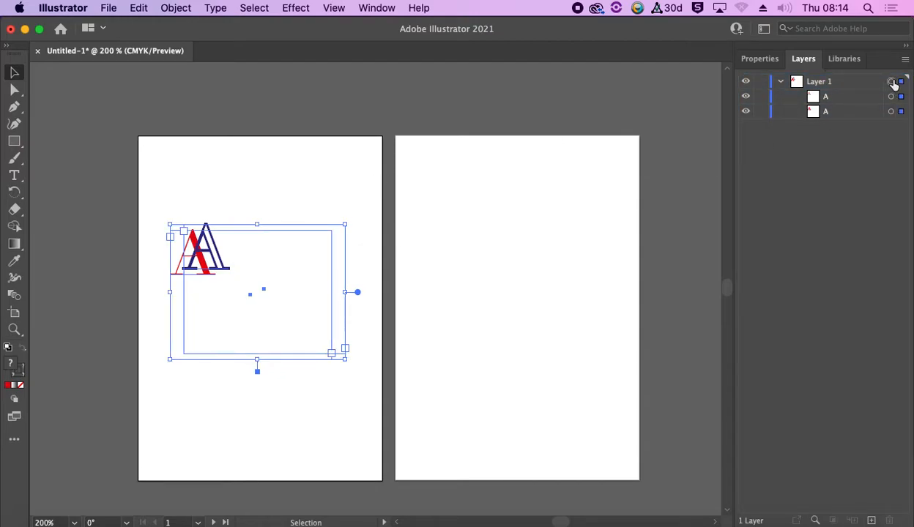
click(143, 188)
drag(141, 188, 253, 318)
click(271, 171)
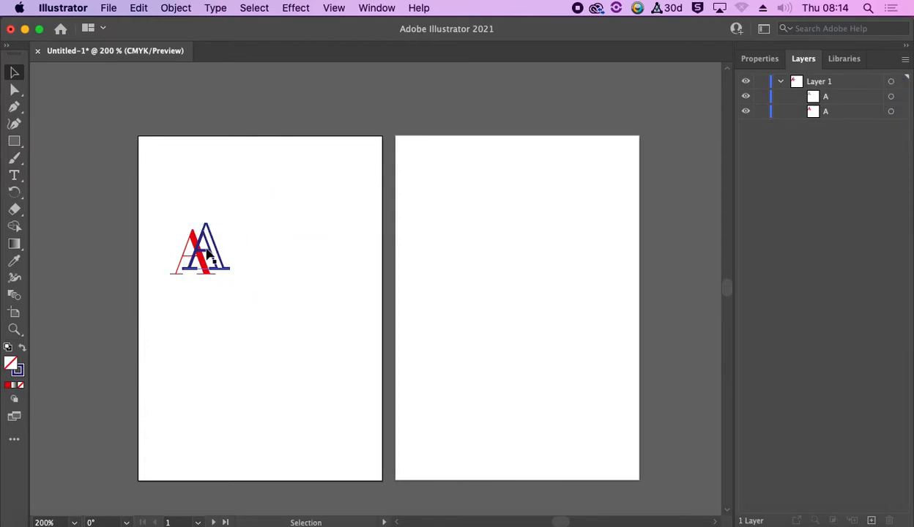
Shift the outlined A down and to the right of the red A, and enlarge both letters to 272 pt.
drag(206, 253, 228, 258)
drag(165, 199, 267, 301)
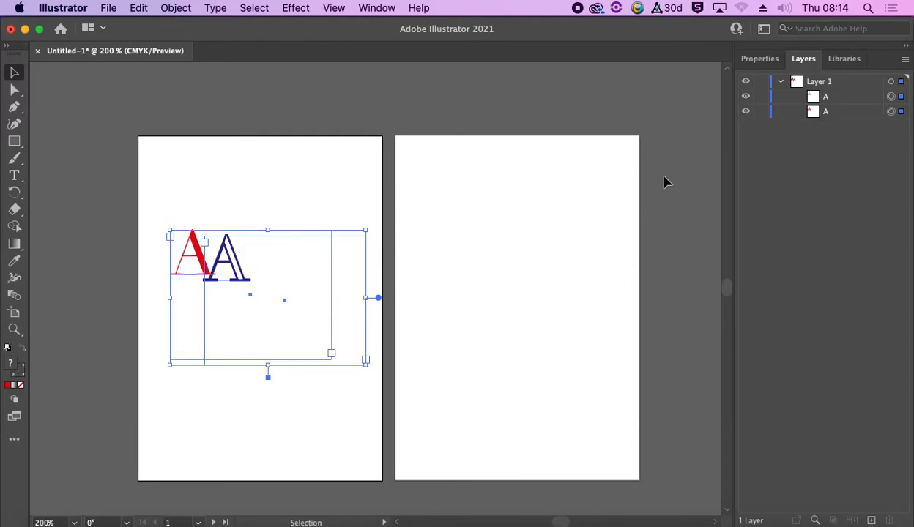
click(759, 59)
click(763, 371)
click(763, 372)
click(763, 372)
click(763, 372)
click(763, 372)
click(763, 373)
click(763, 373)
click(762, 374)
click(763, 373)
click(763, 373)
click(246, 179)
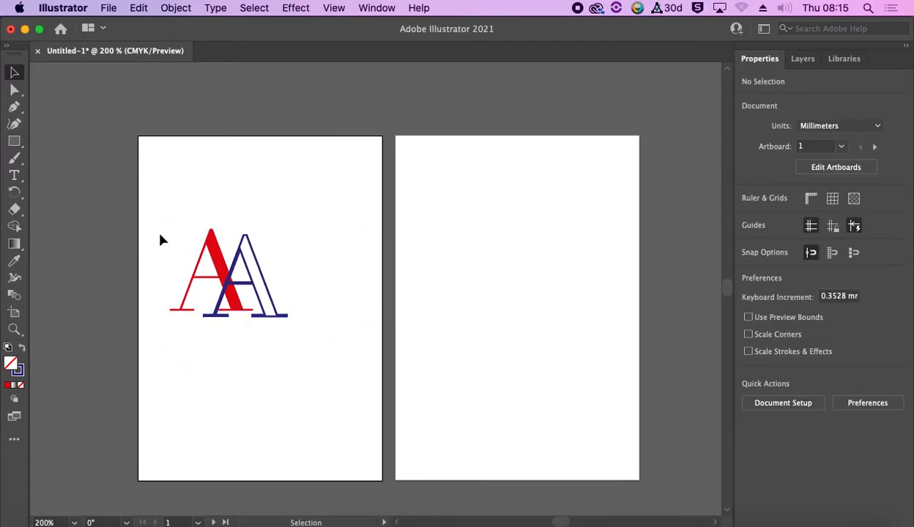
Set the outlined A's vertical scale to 103% and horizontal scale to 117% in the extended character options.
click(225, 243)
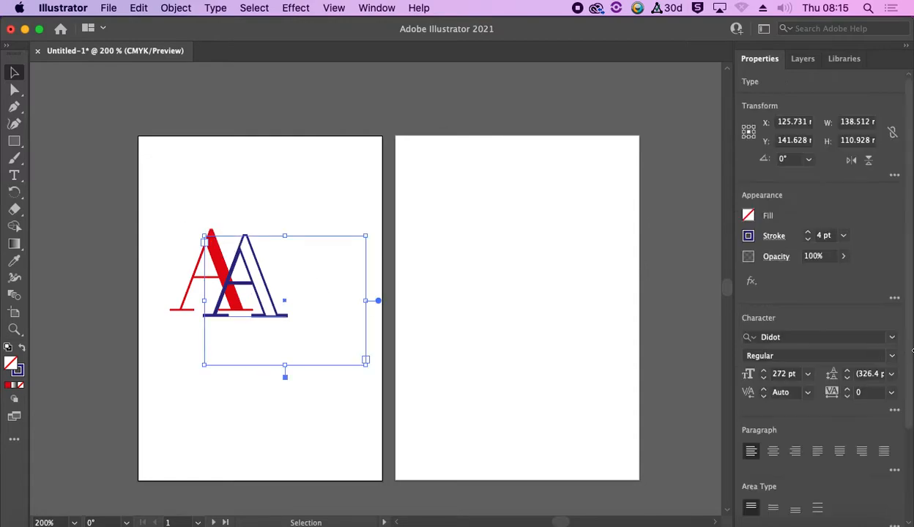
click(894, 409)
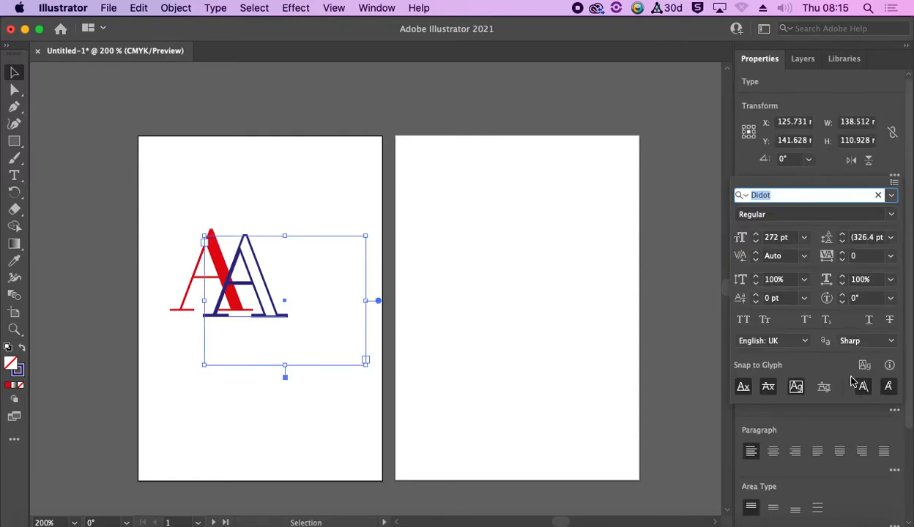
click(756, 276)
drag(756, 279, 761, 287)
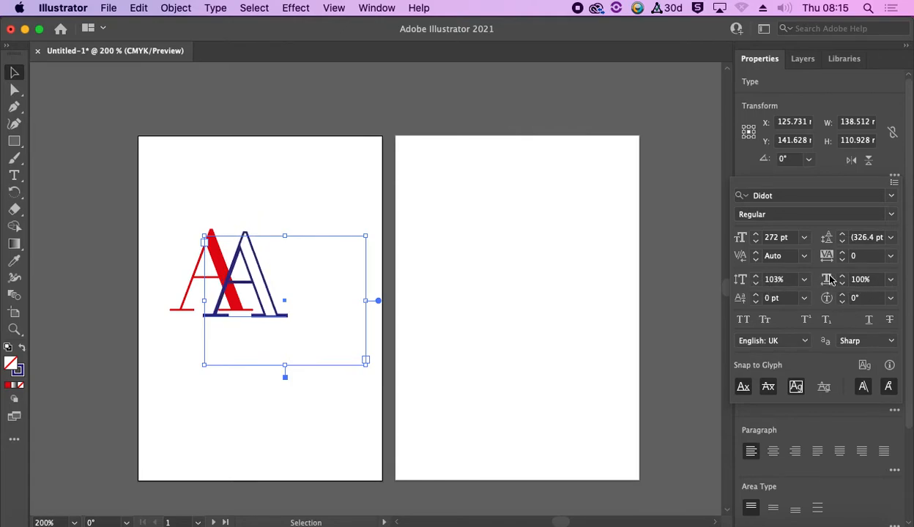
mouse_move(841, 278)
mouse_down()
mouse_move(830, 288)
mouse_move(842, 286)
mouse_up()
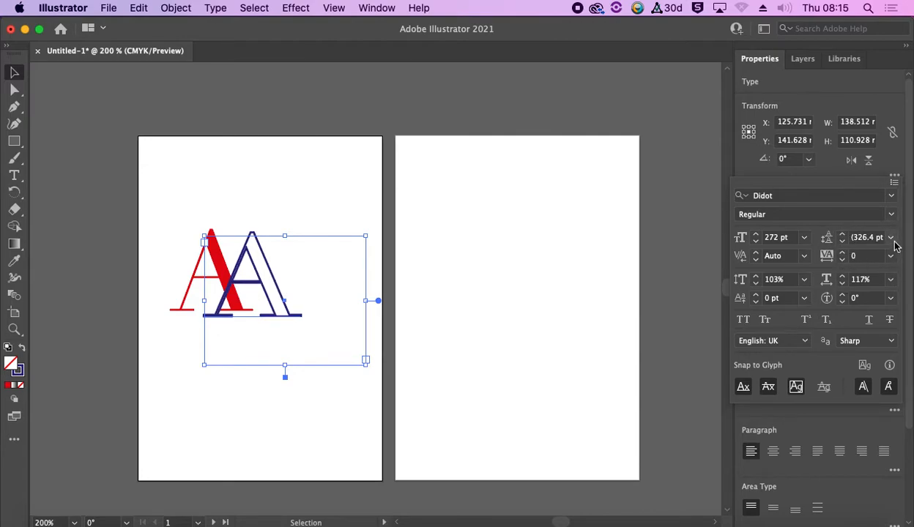
Close the character options, move the outlined A back so it overlaps the red A, and clear the selection.
click(843, 260)
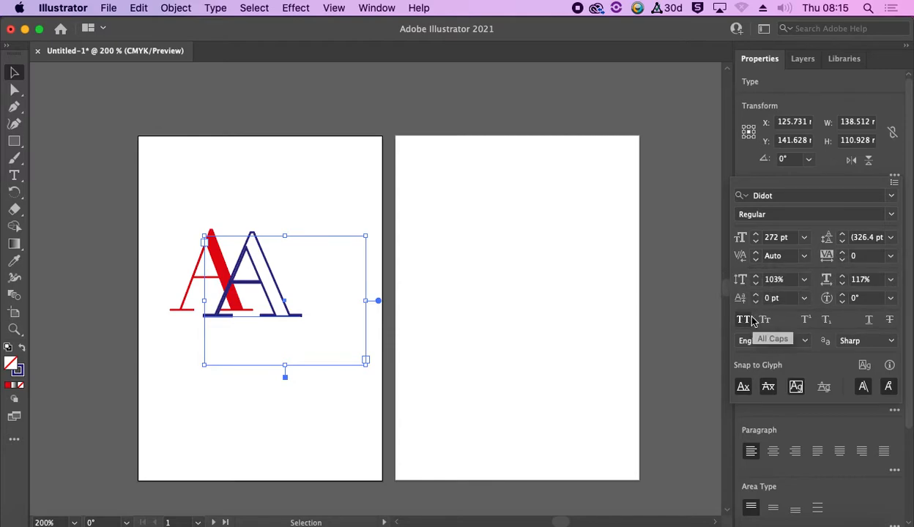
click(322, 291)
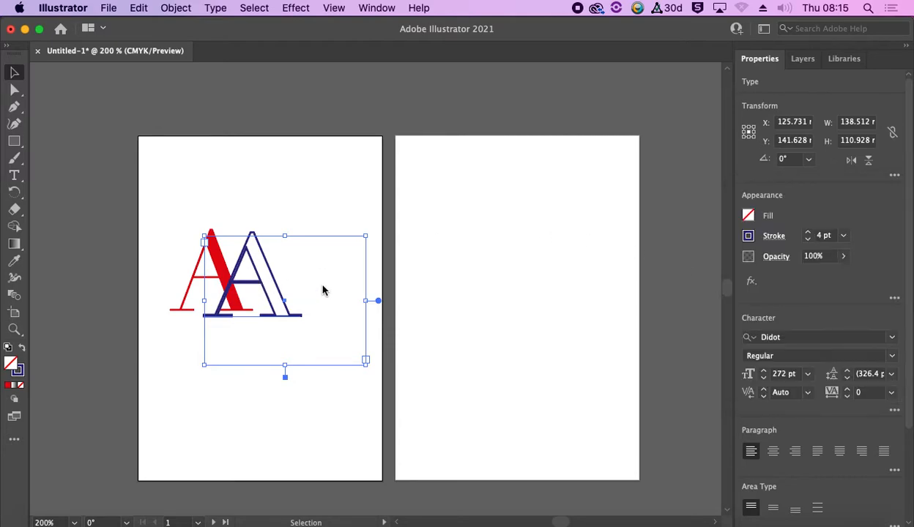
drag(272, 307, 240, 313)
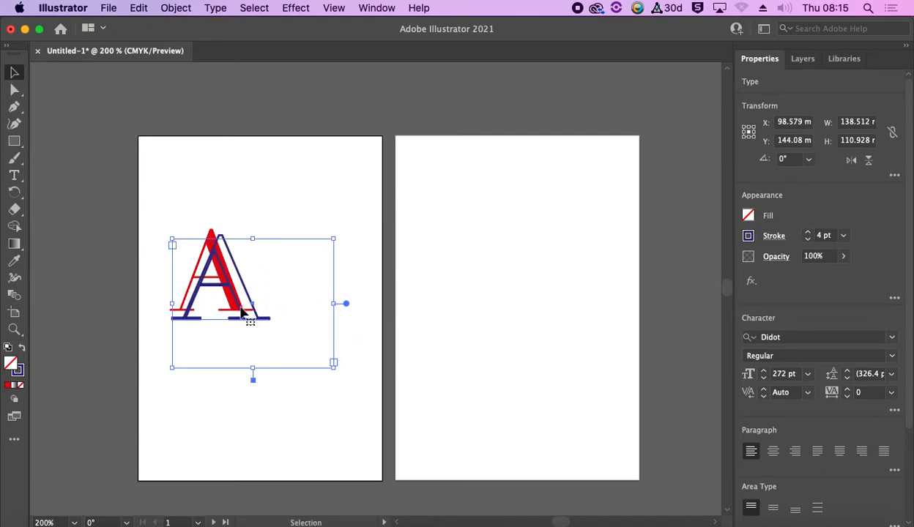
click(252, 159)
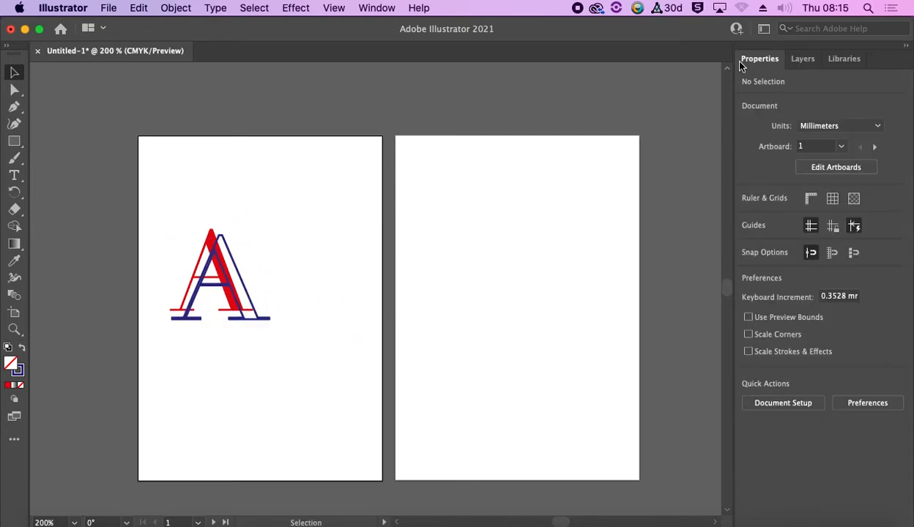
Select the outlined A and inspect its opacity slider and its detailed appearance settings.
click(218, 282)
click(844, 257)
mouse_move(840, 275)
mouse_down()
mouse_move(814, 280)
mouse_move(865, 278)
mouse_move(817, 280)
mouse_move(852, 278)
mouse_up()
click(895, 298)
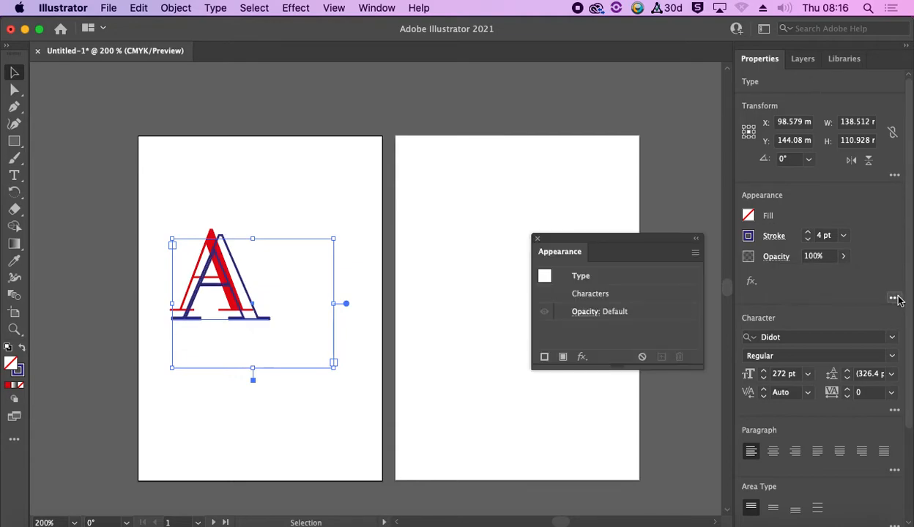
click(538, 239)
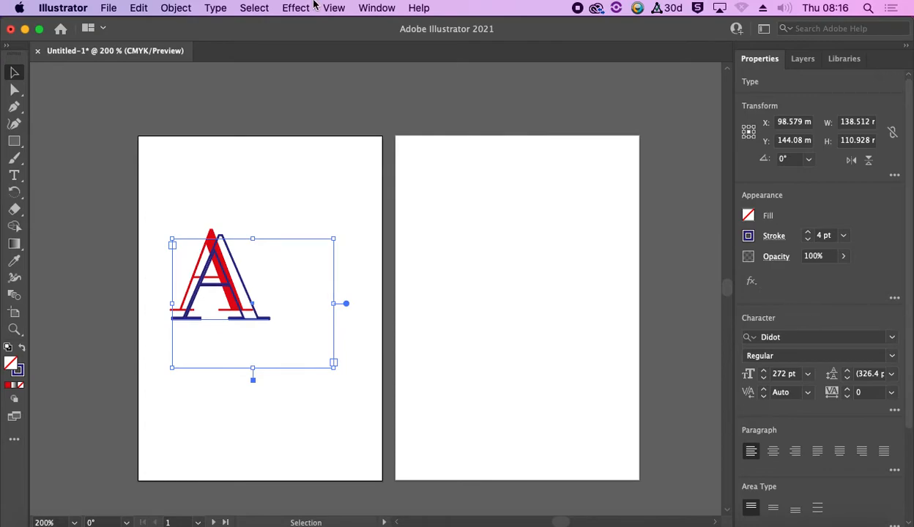
Show the Transparency panel, dock it beside Libraries, and close the leftover floating Stroke panel.
click(364, 9)
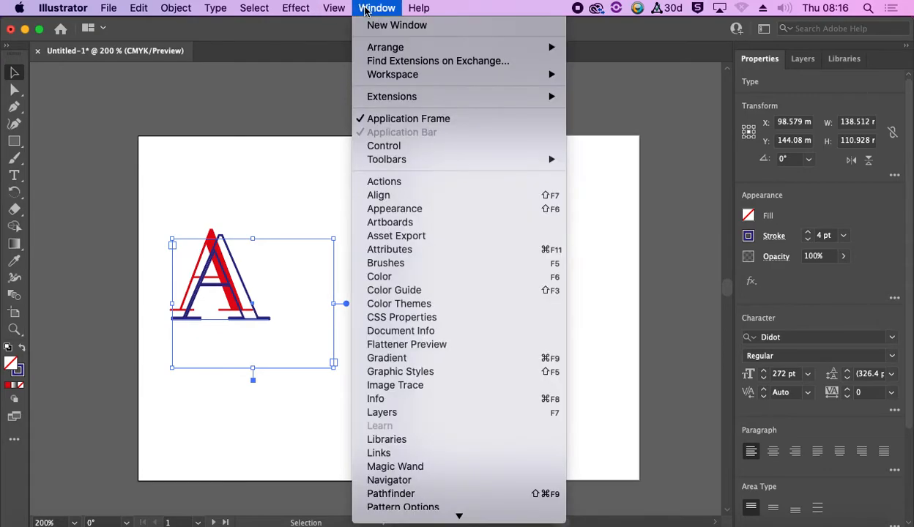
scroll(456, 466, down, 5)
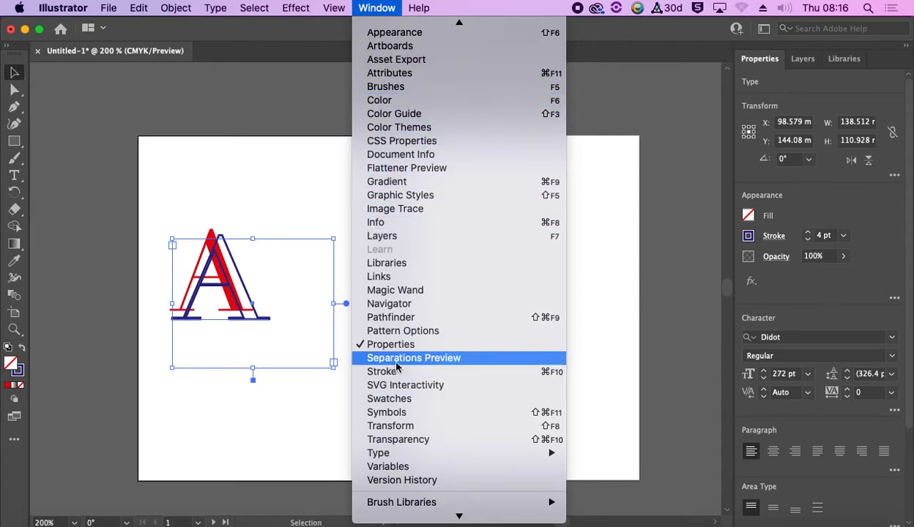
click(402, 440)
mouse_move(764, 344)
mouse_down()
mouse_move(637, 296)
mouse_move(545, 154)
mouse_move(543, 172)
mouse_move(796, 63)
mouse_move(832, 67)
mouse_move(811, 61)
mouse_up()
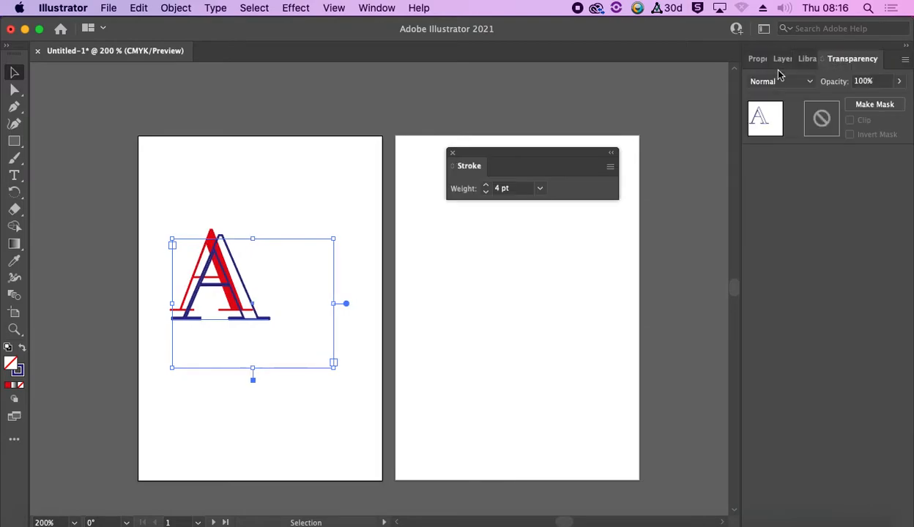
click(452, 154)
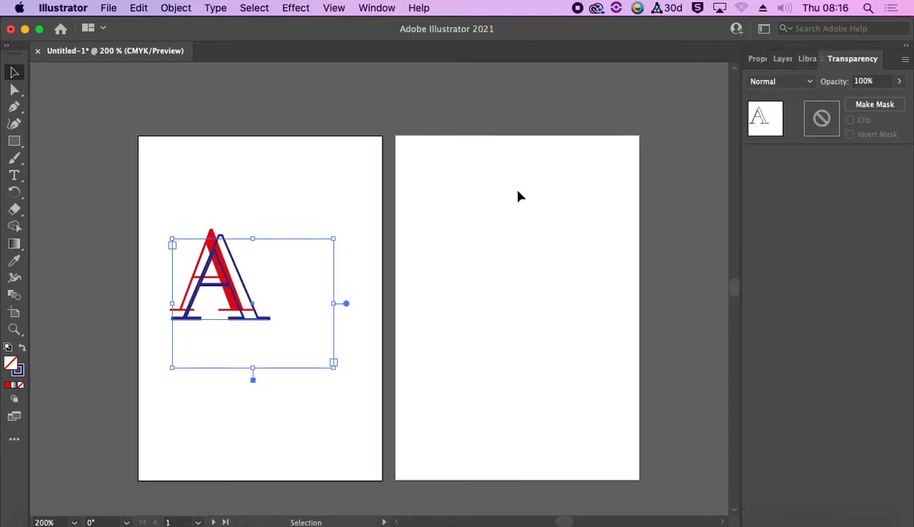
Set the outlined A's blending mode to Screen and clear the selection.
click(762, 81)
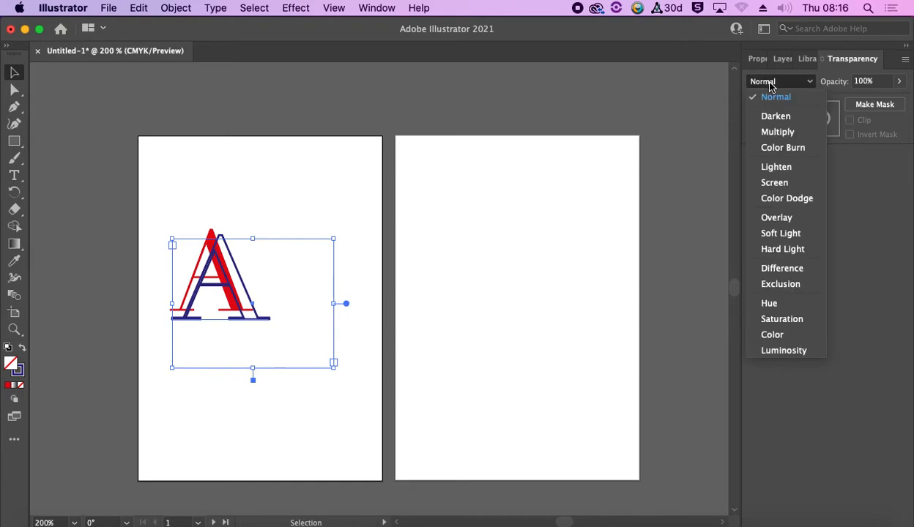
click(781, 183)
click(347, 194)
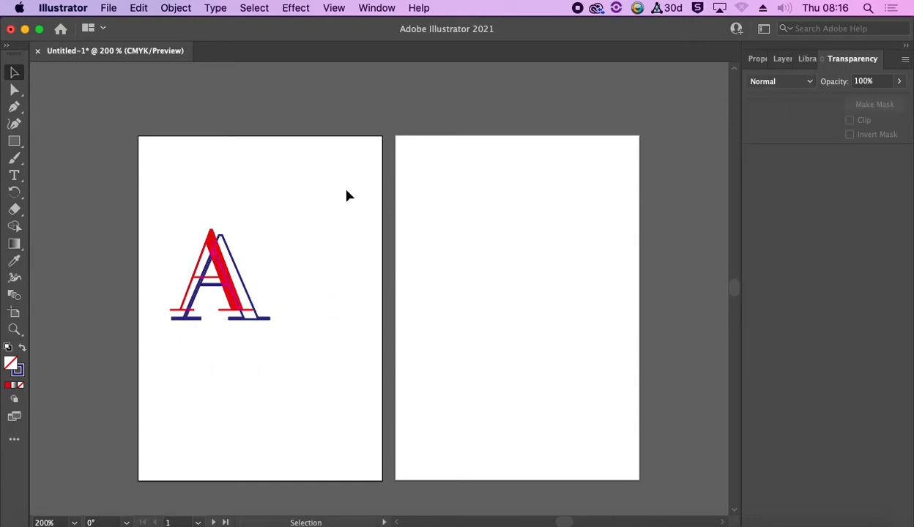
Try the Overlay, Difference and Hard Light blending modes on the outlined A.
key(super+equal)
key(super+equal)
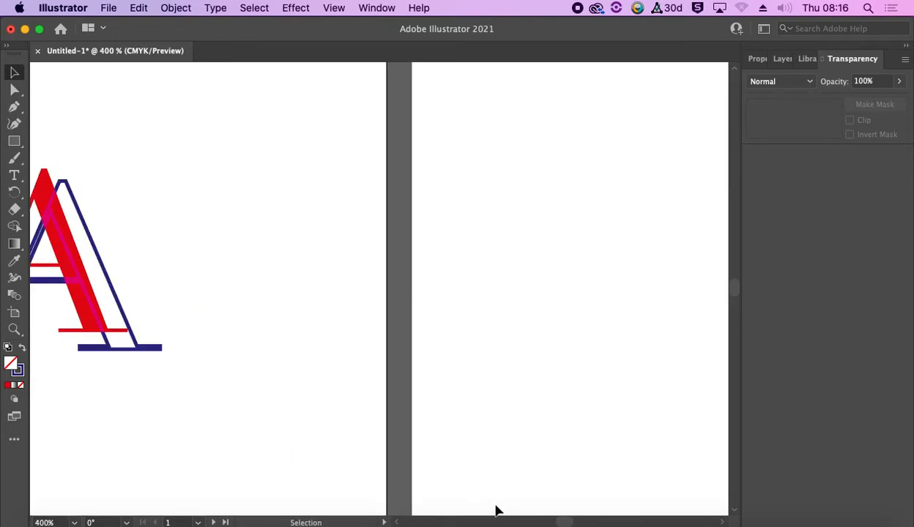
drag(565, 521, 561, 521)
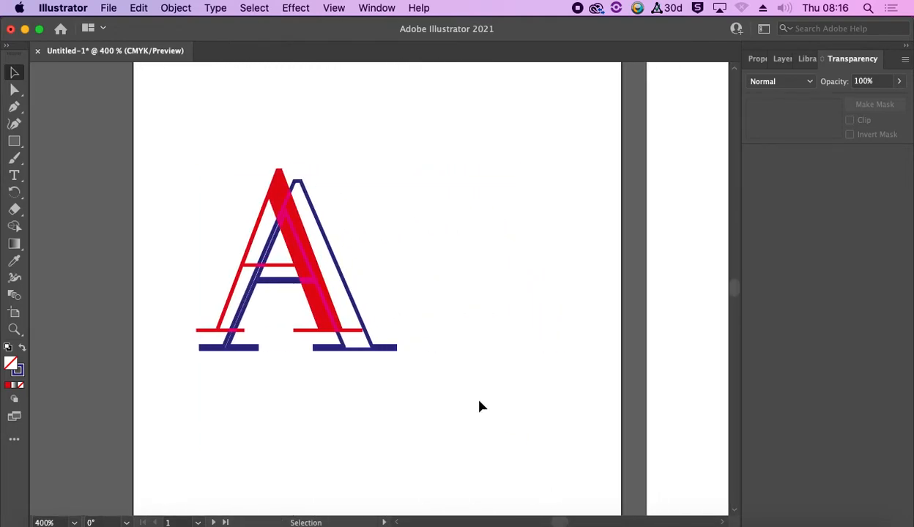
click(387, 349)
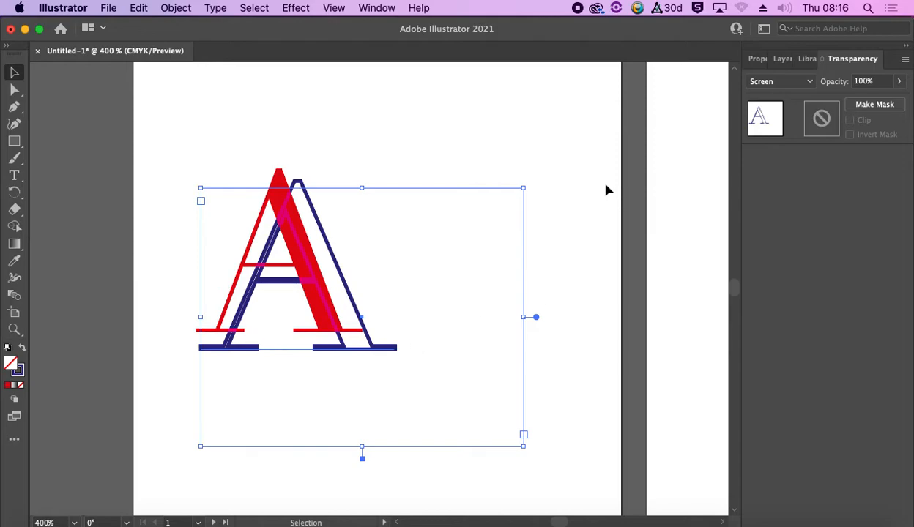
click(782, 82)
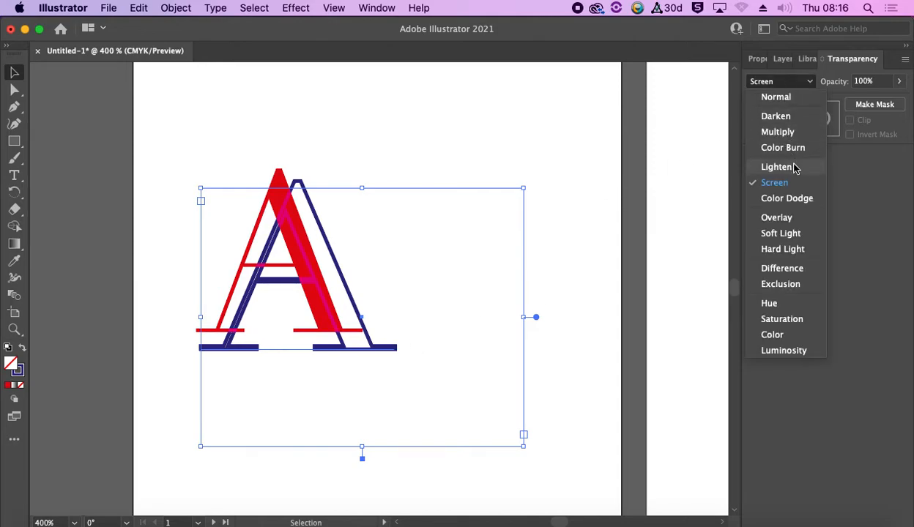
click(769, 218)
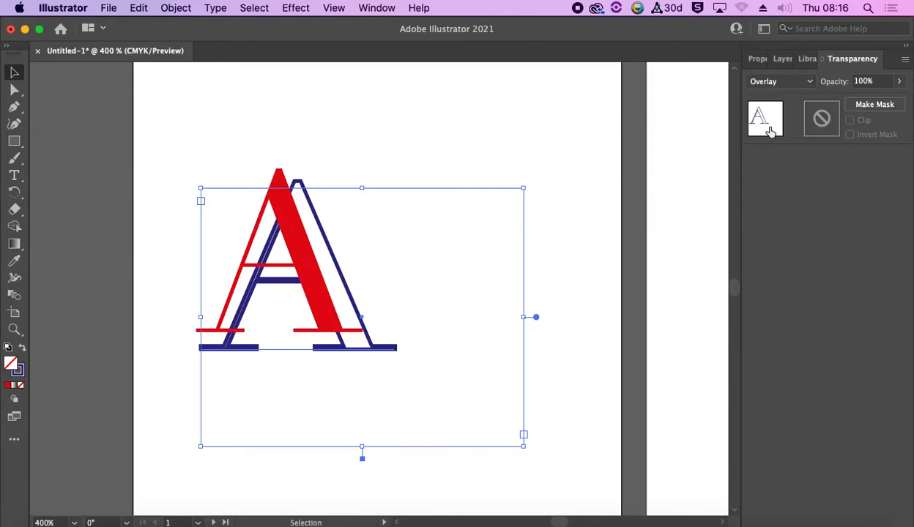
click(769, 81)
click(770, 268)
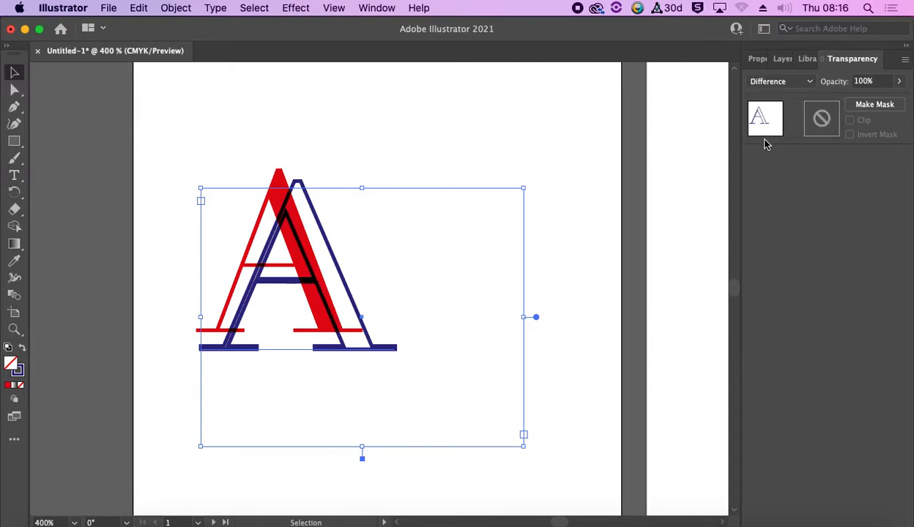
click(778, 86)
click(765, 244)
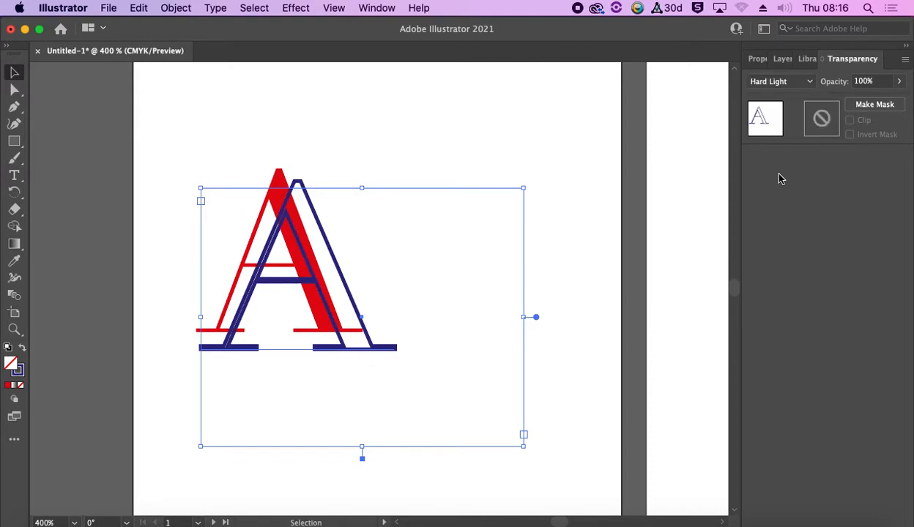
Try the Hue and Exclusion blending modes on the outlined A, return it to Screen, and deselect it.
click(779, 84)
click(762, 301)
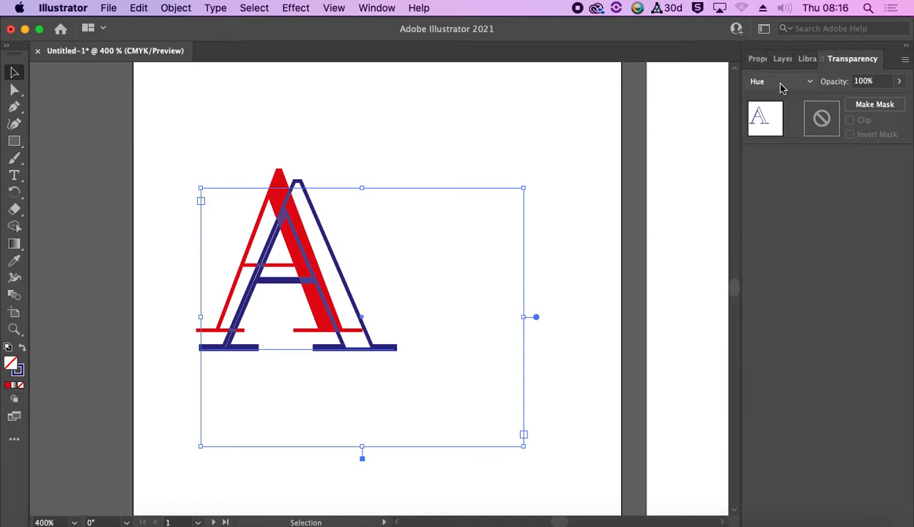
click(780, 87)
click(775, 283)
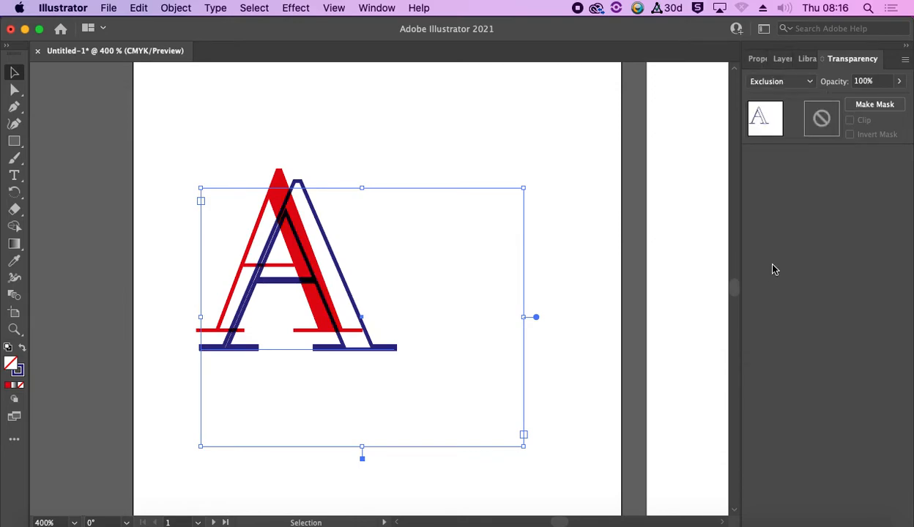
click(780, 82)
click(788, 178)
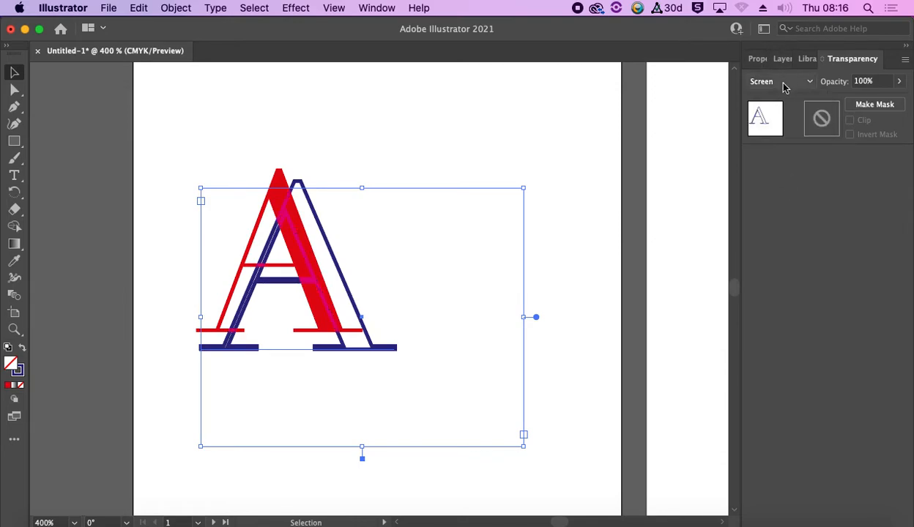
click(441, 116)
Shift the red A down and to the right, and place a square about 68 mm wide over the two letters.
drag(217, 149, 261, 191)
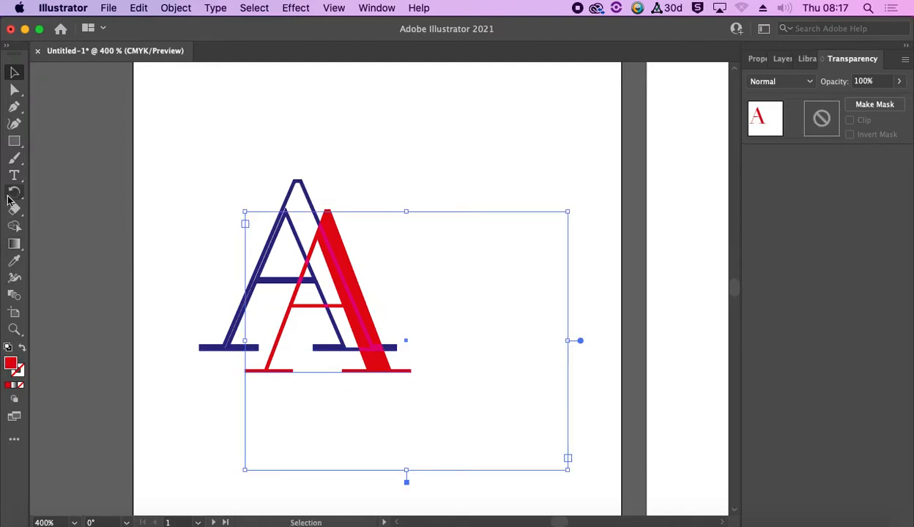
click(13, 141)
drag(204, 150, 295, 307)
click(14, 73)
drag(347, 208, 309, 235)
drag(191, 230, 236, 224)
Change the square's fill to the light blue swatch.
click(759, 58)
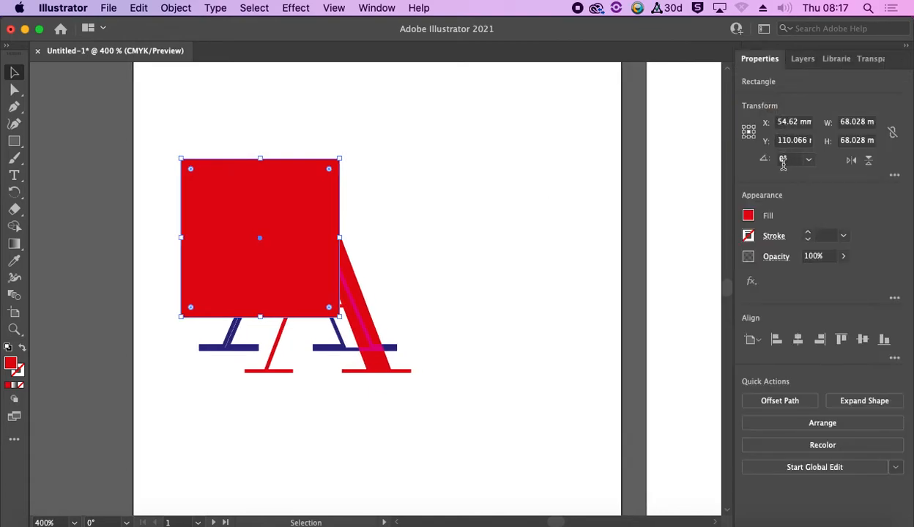
click(748, 215)
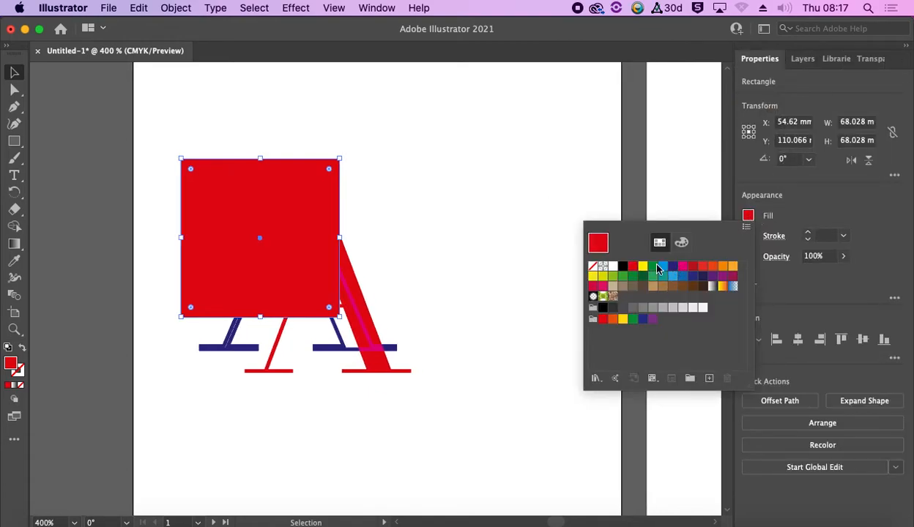
click(675, 271)
click(663, 266)
click(831, 183)
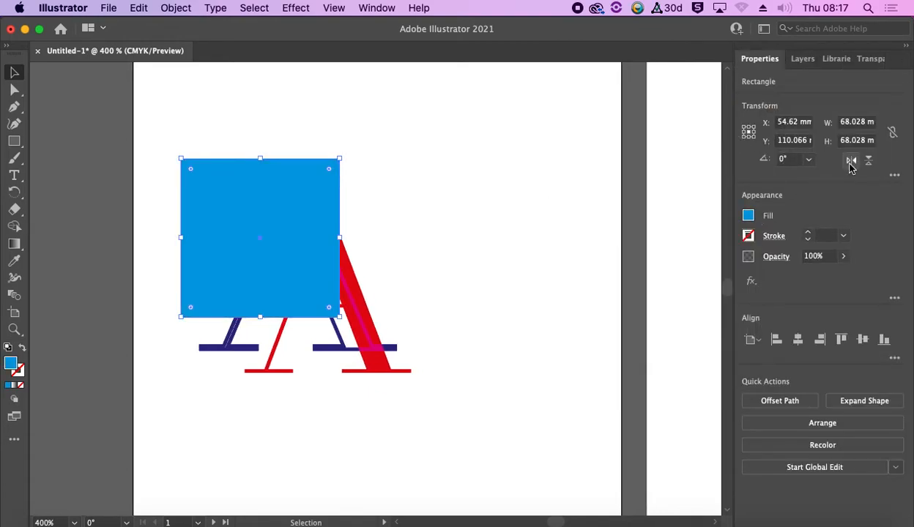
Try the Soft Light, Exclusion and Saturation blending modes on the blue square.
click(886, 60)
click(789, 84)
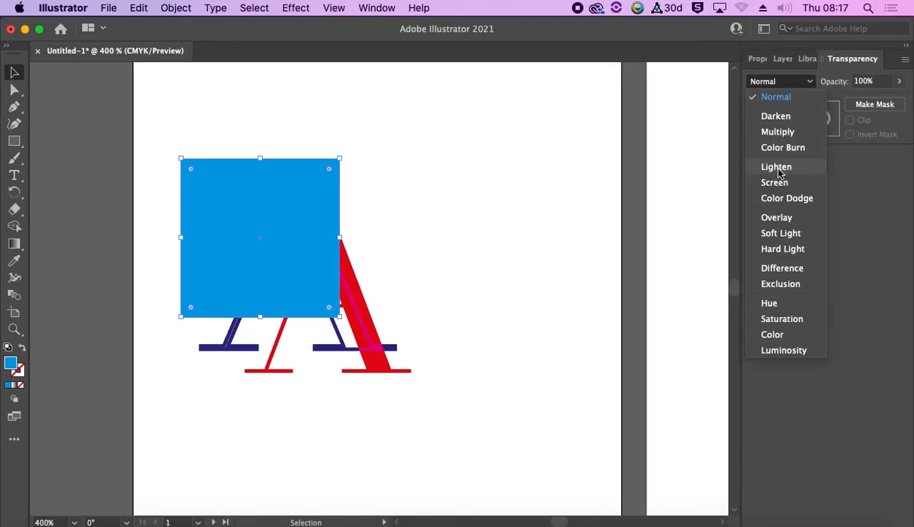
click(780, 233)
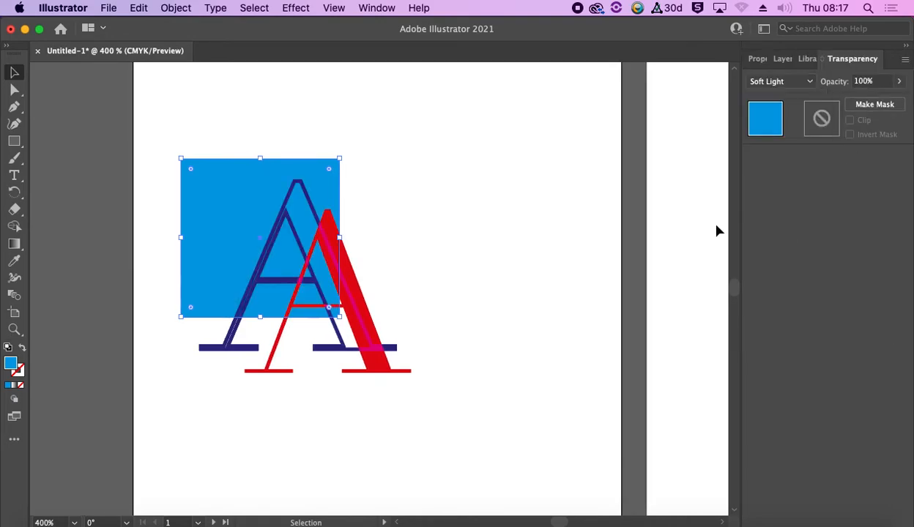
click(761, 82)
click(759, 282)
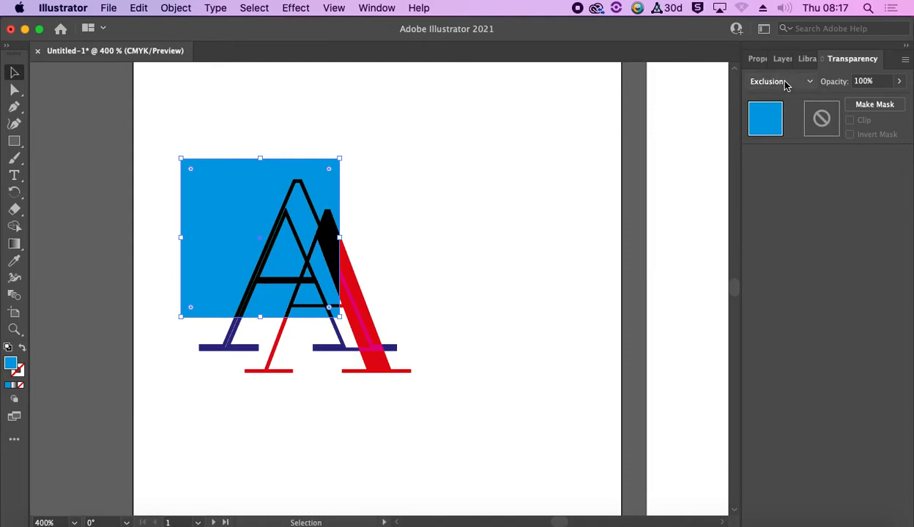
click(785, 83)
click(786, 319)
Set the blue square's blending mode to Color and clear the selection.
click(790, 82)
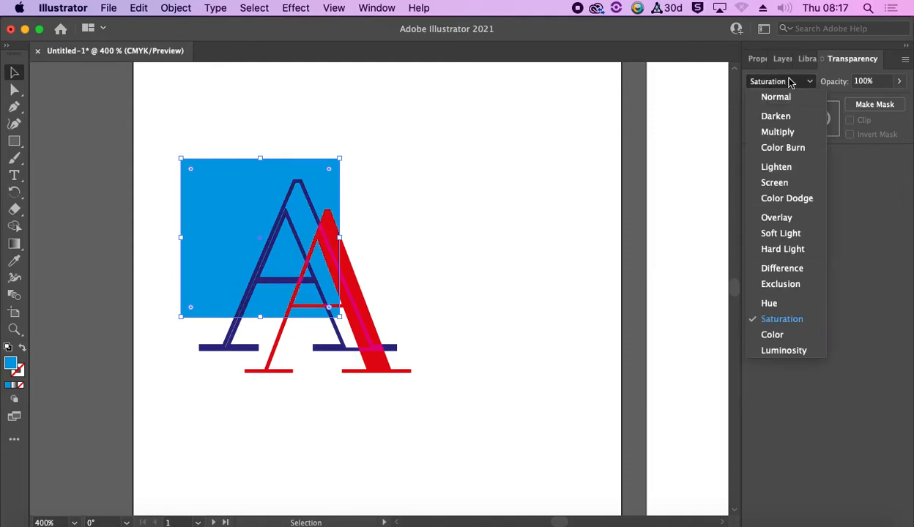
click(785, 331)
click(359, 336)
click(579, 136)
Reselect the blue square, select it together with both letters using a marquee, and clear the selection.
click(183, 254)
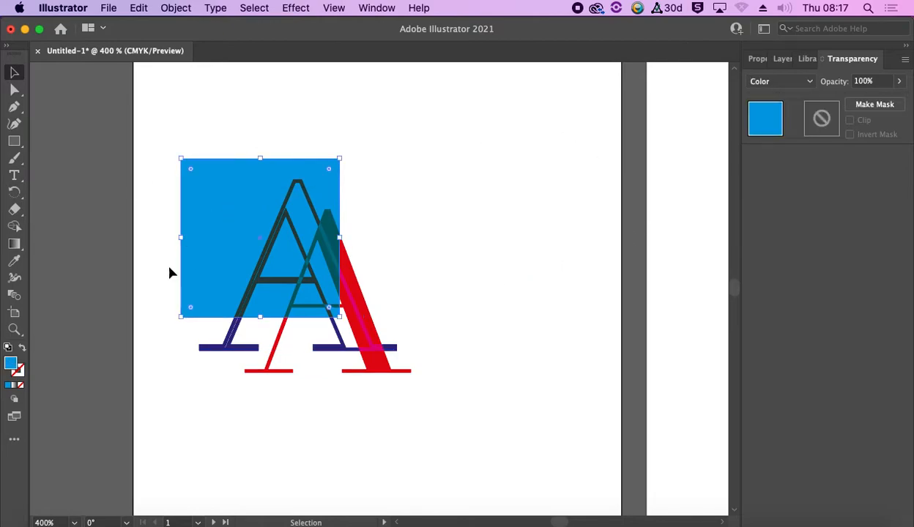
click(440, 243)
drag(159, 144, 352, 358)
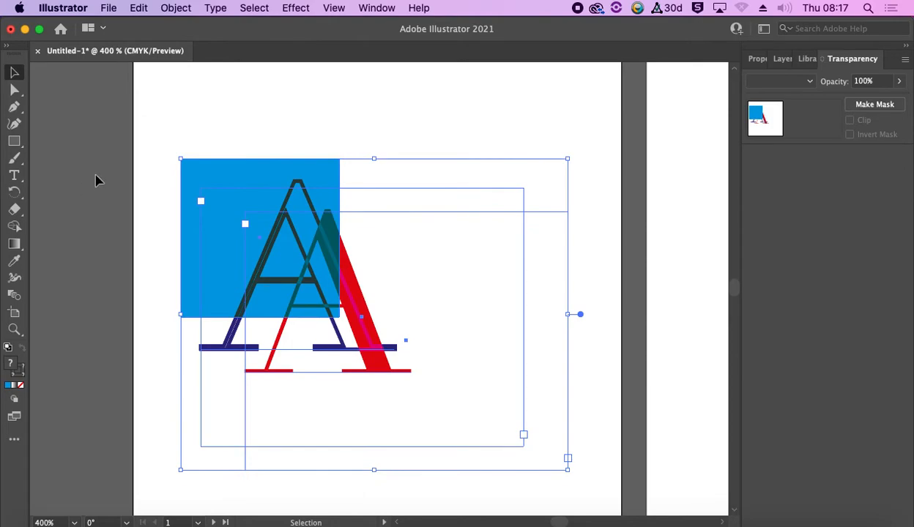
click(97, 180)
Filter the outlined letter's font list to script typefaces, preview AdornS Pomander Bold on it, and leave the list without applying a font.
click(356, 352)
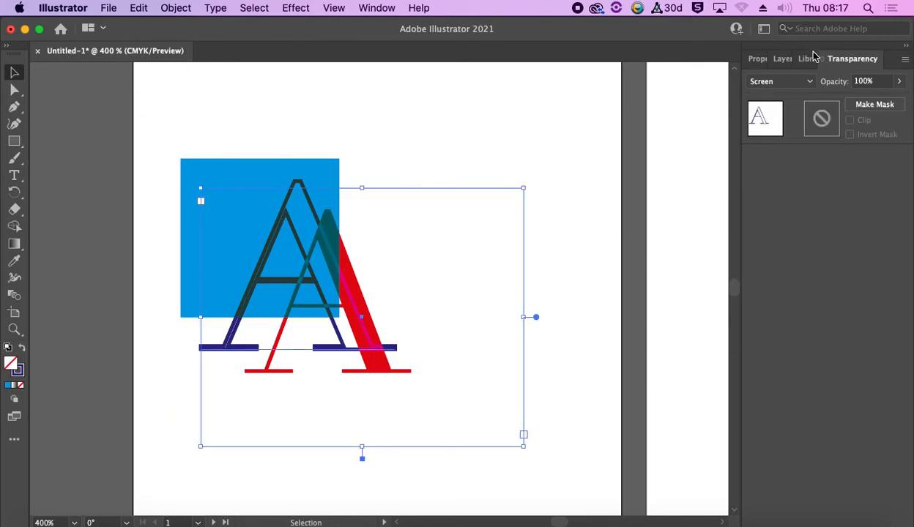
click(759, 58)
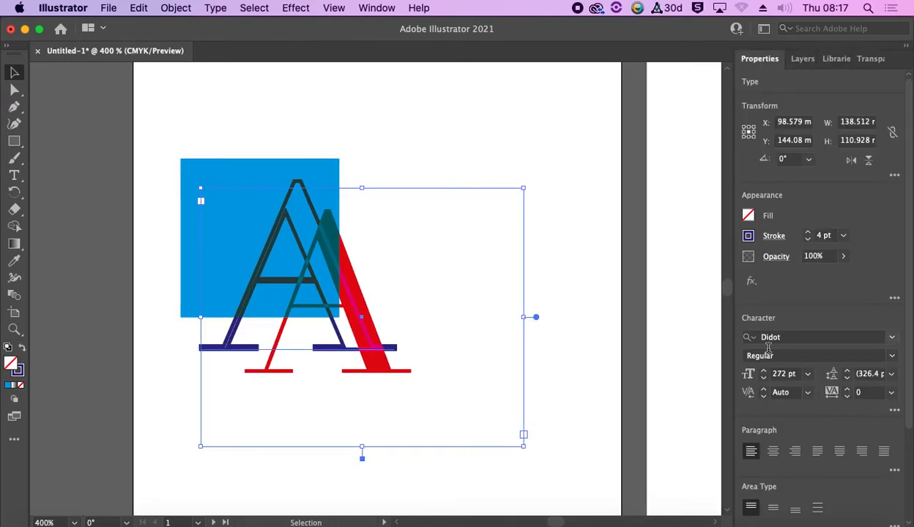
click(891, 337)
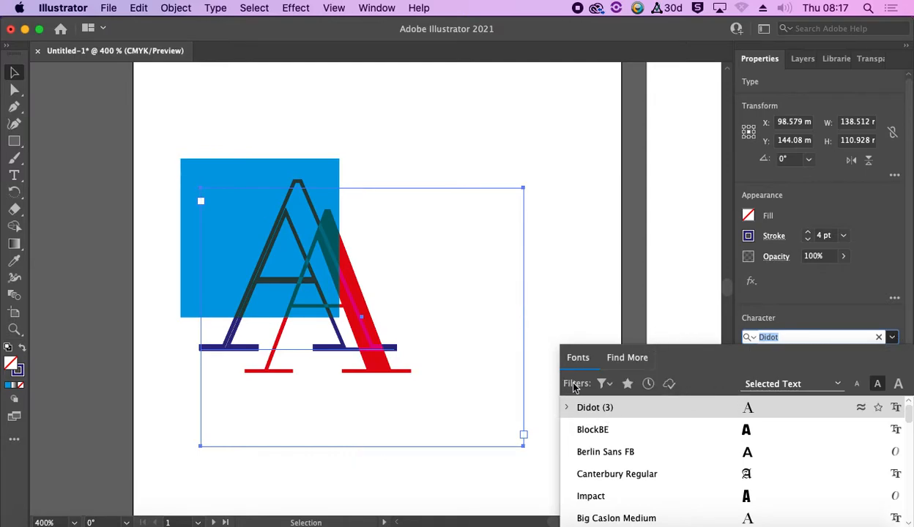
click(603, 384)
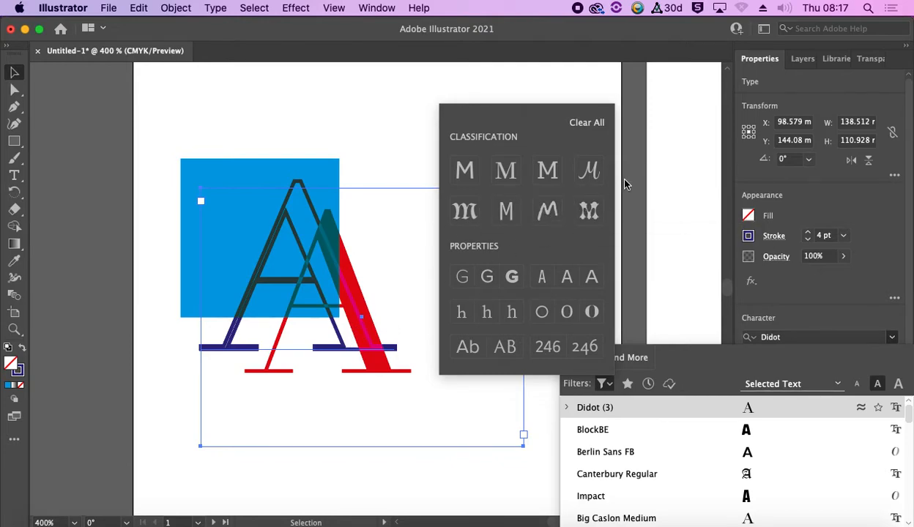
click(589, 170)
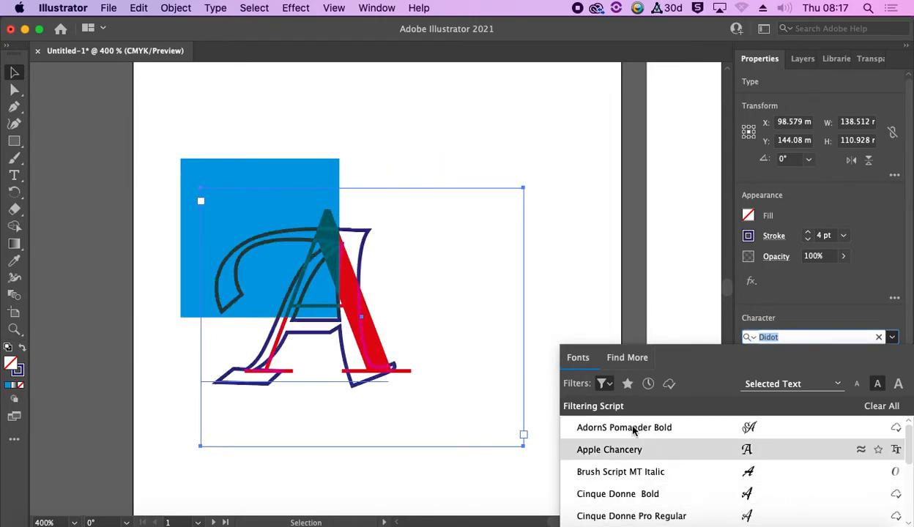
click(603, 383)
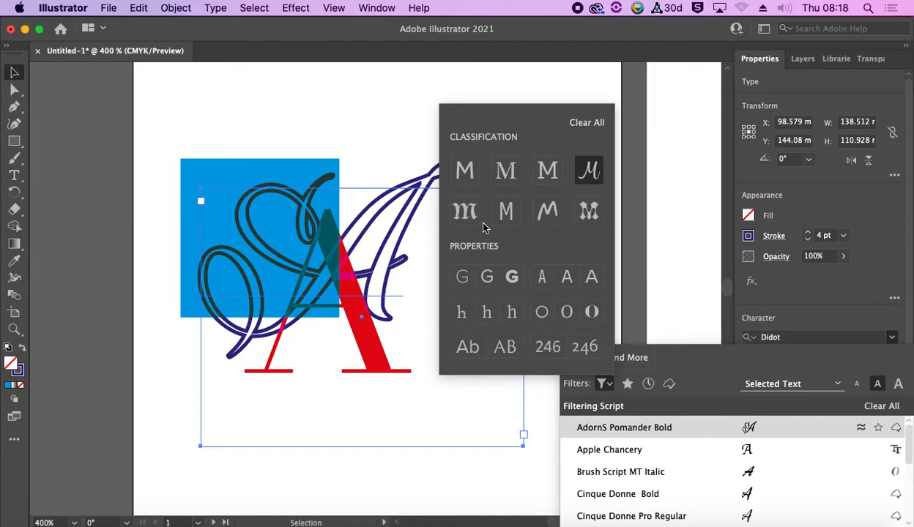
click(603, 384)
key(Escape)
Delete the red letter and the outlined letter, and shift the remaining blue square horizontally to about X 71 mm.
drag(134, 157, 440, 427)
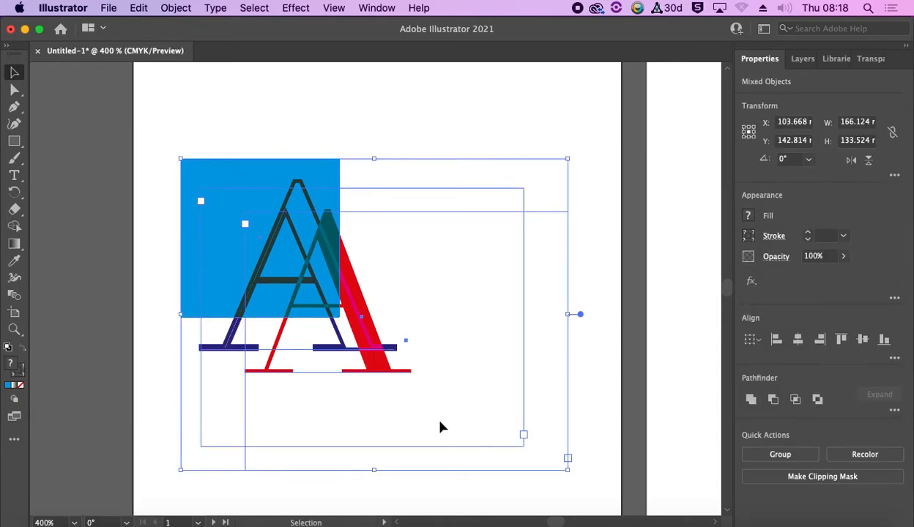
click(316, 423)
drag(320, 445, 448, 388)
key(Delete)
click(372, 353)
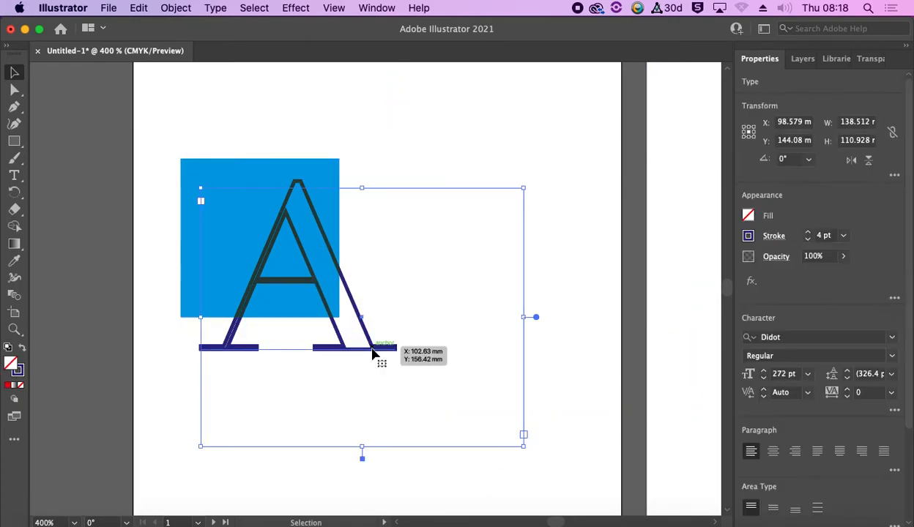
key(Delete)
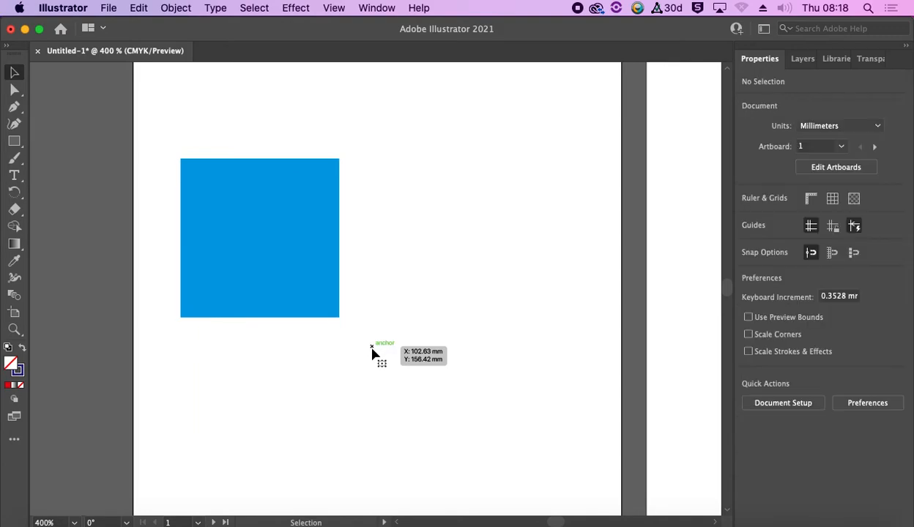
click(797, 60)
drag(242, 249, 280, 248)
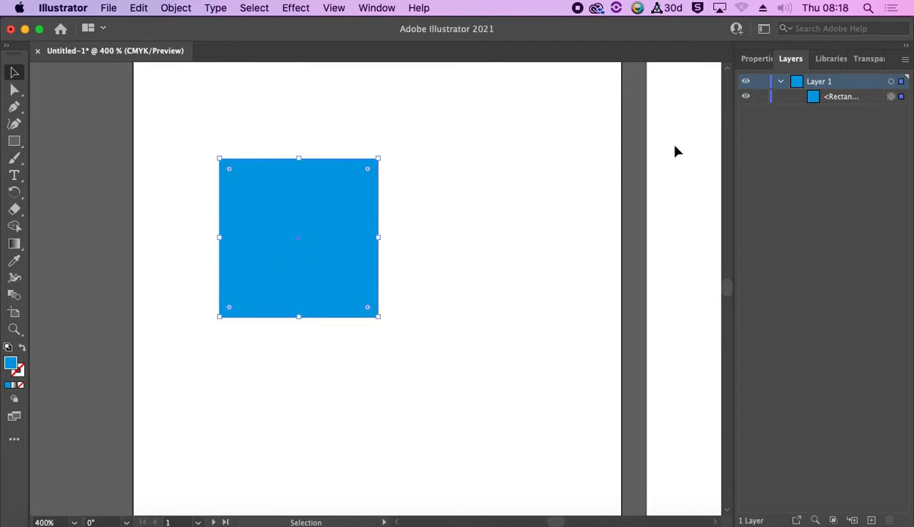
Open the Scientific > Analogous swatch library for the square's fill, place it beside the square and enlarge it to show all colour groups.
click(756, 59)
click(747, 215)
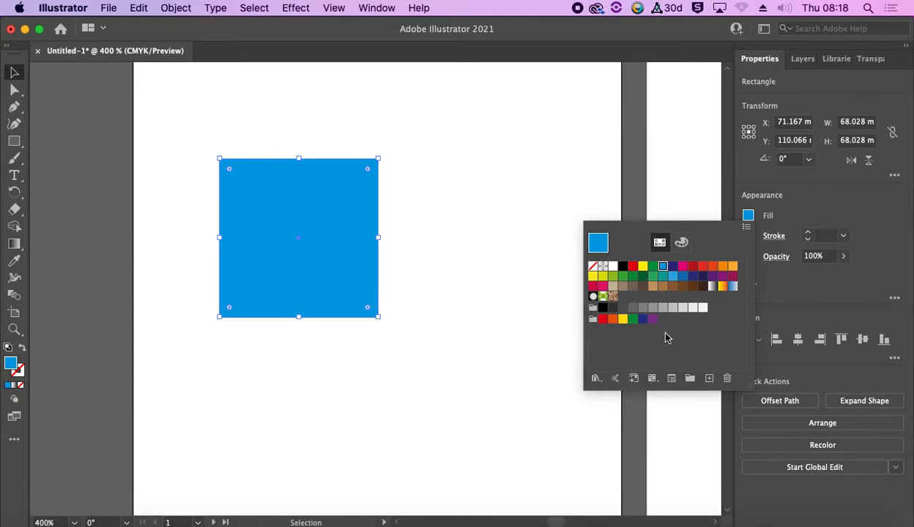
click(596, 377)
click(582, 375)
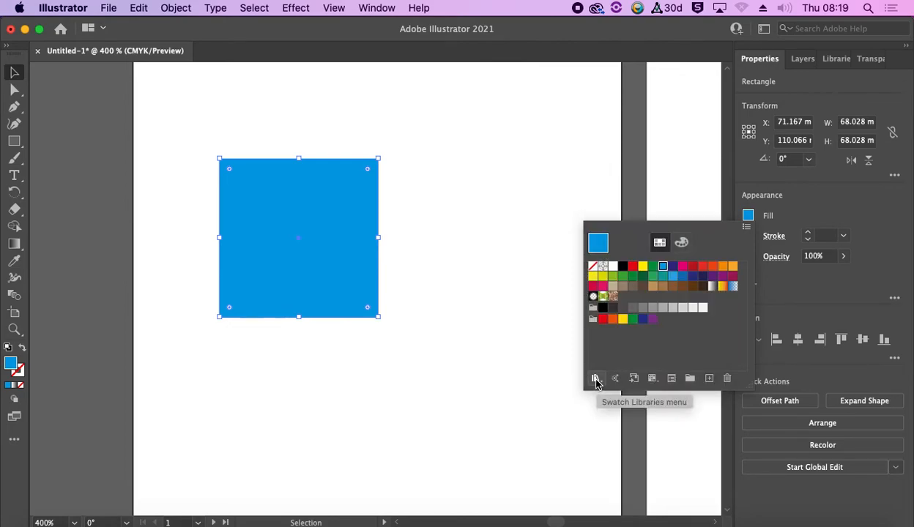
click(595, 378)
mouse_move(638, 400)
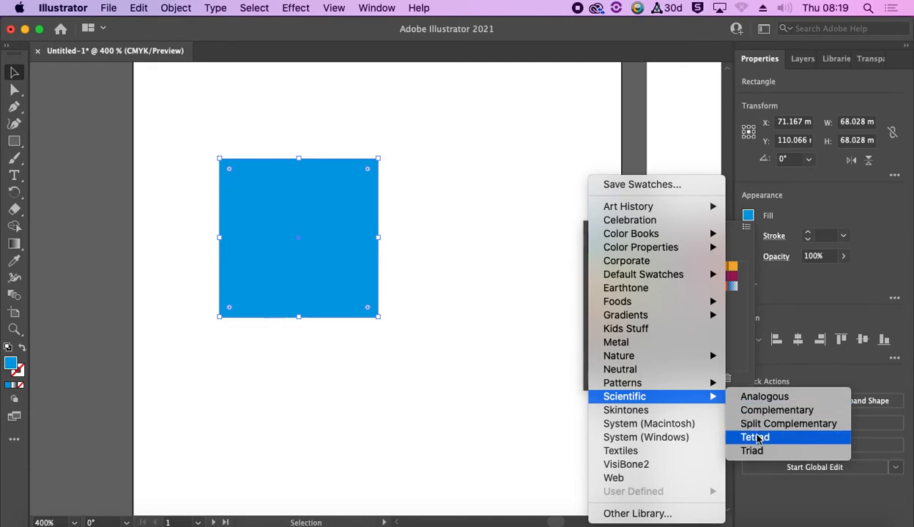
click(761, 396)
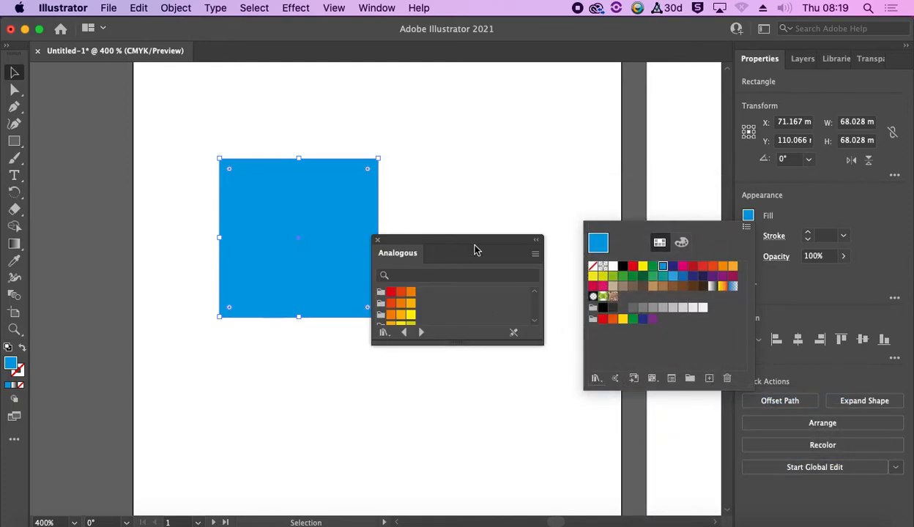
click(517, 182)
drag(500, 239, 593, 161)
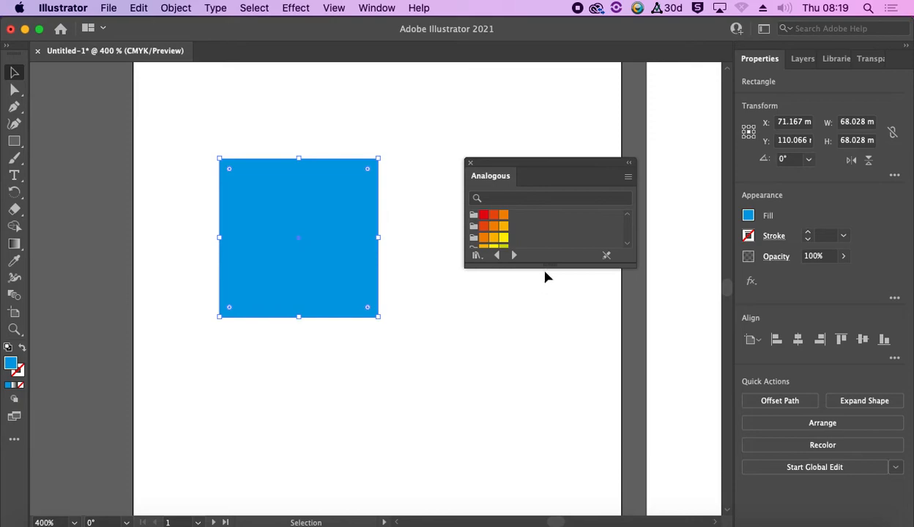
drag(551, 266, 552, 437)
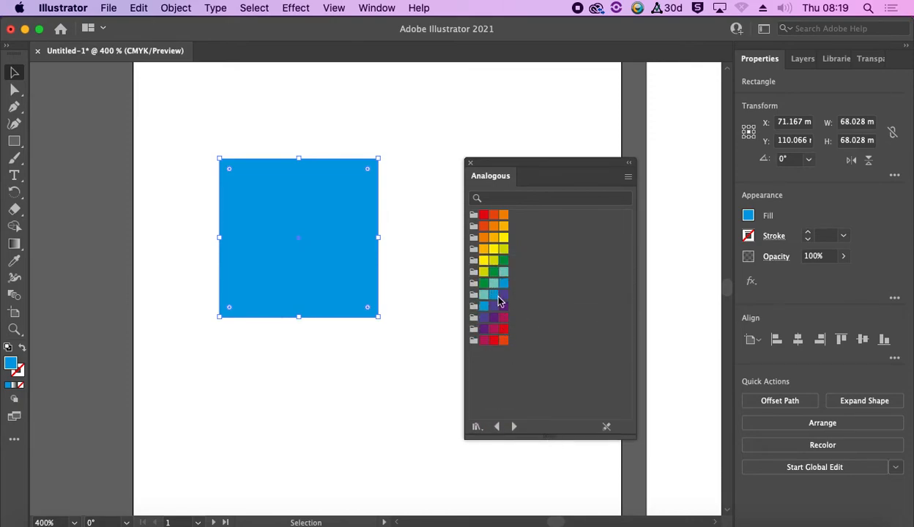
Add the teal, blue and purple colour group from the Analogous library to the document swatches and close the library.
click(473, 296)
click(524, 300)
click(476, 298)
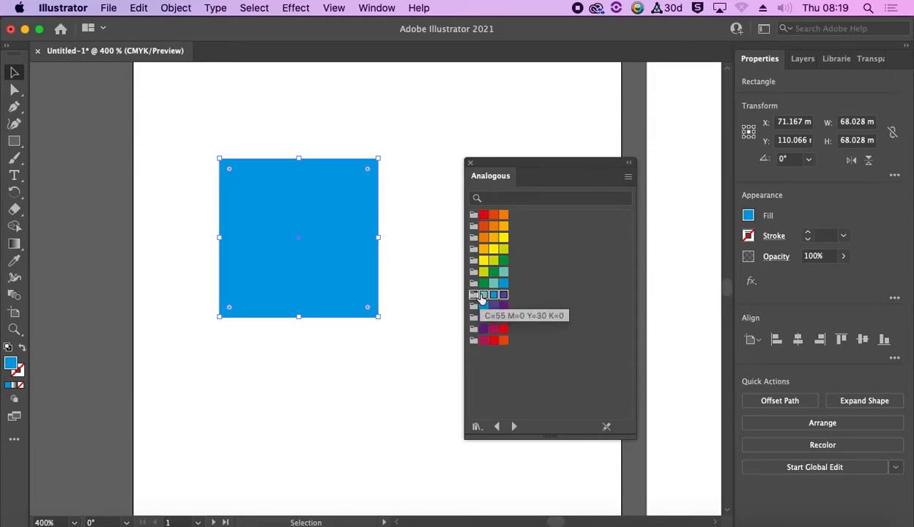
click(627, 179)
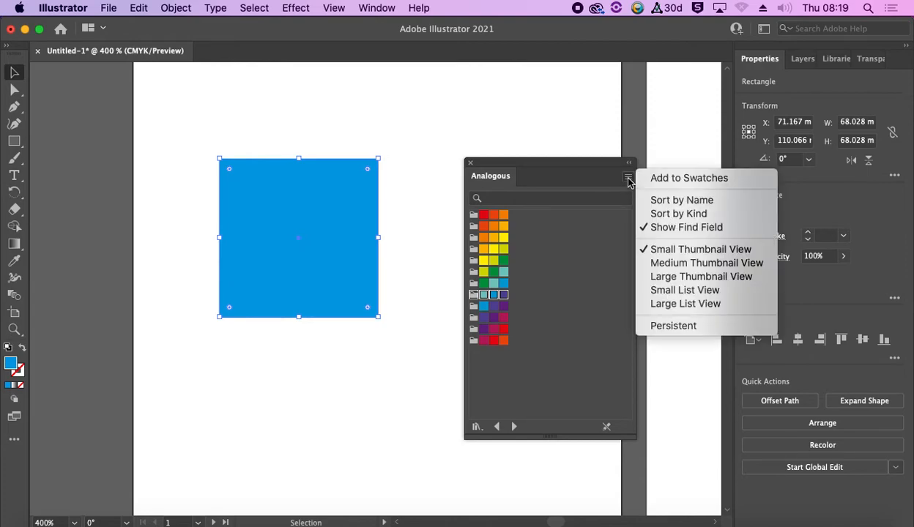
click(653, 179)
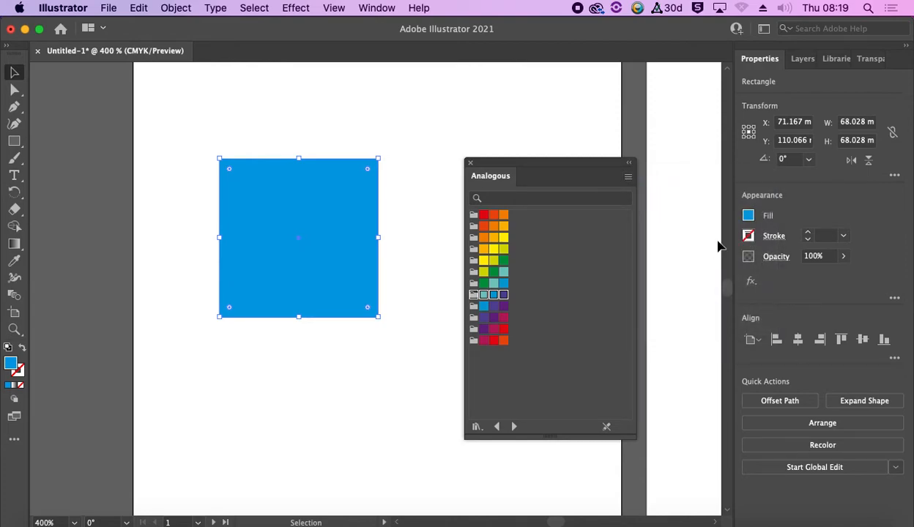
click(748, 215)
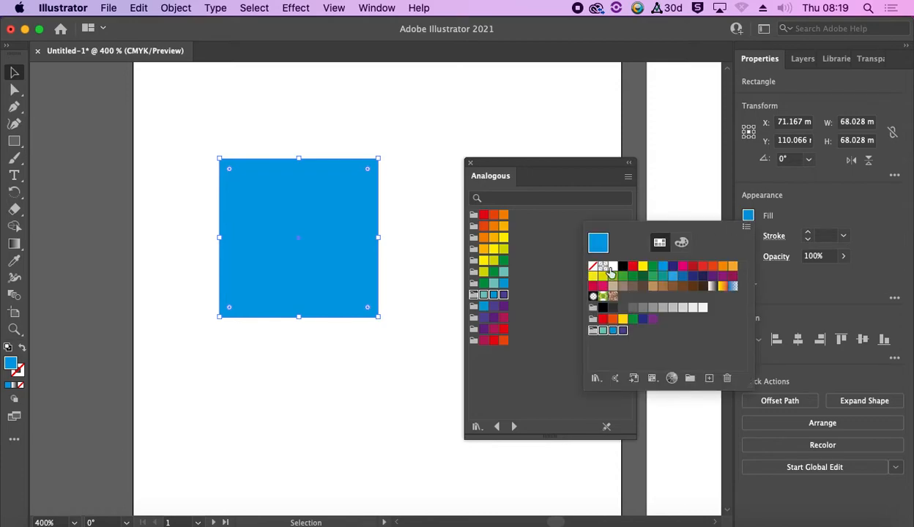
click(622, 344)
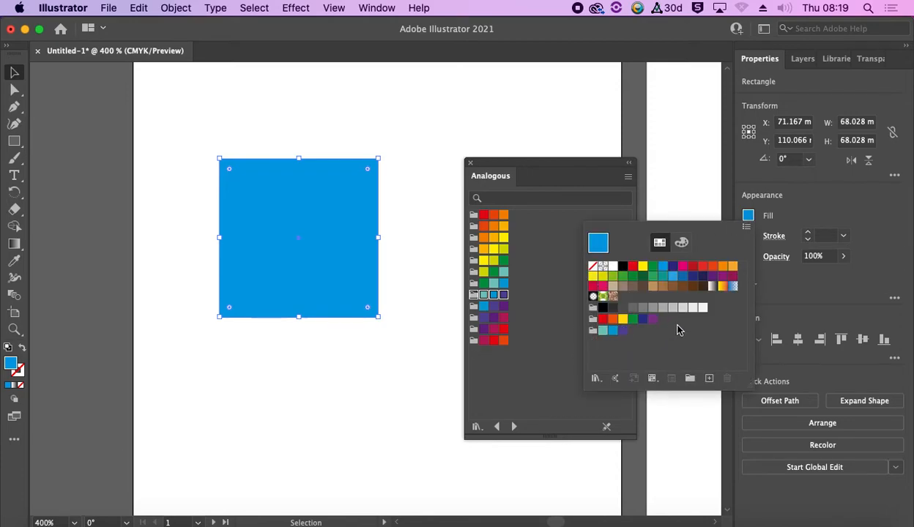
click(491, 169)
click(470, 164)
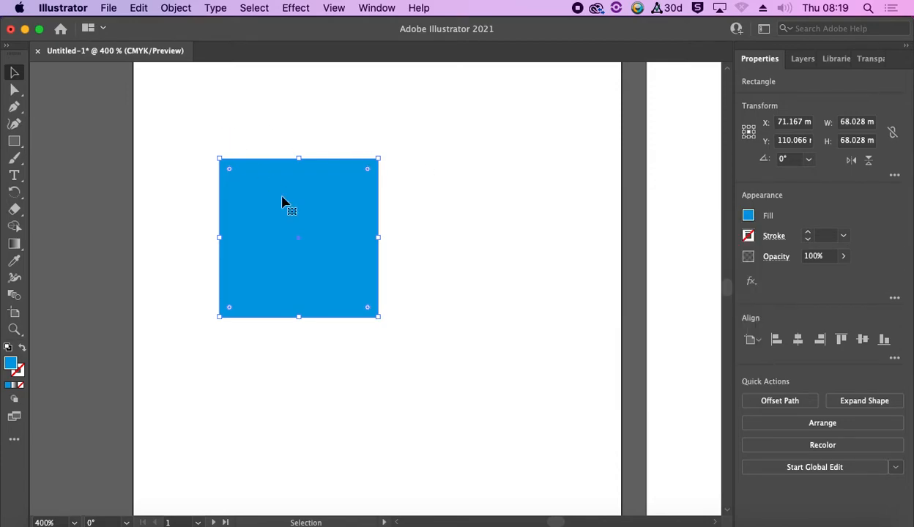
Place two overlapping copies of the blue square diagonally down to the right and fill the original with the group's teal swatch.
drag(282, 199, 439, 340)
click(342, 195)
click(744, 217)
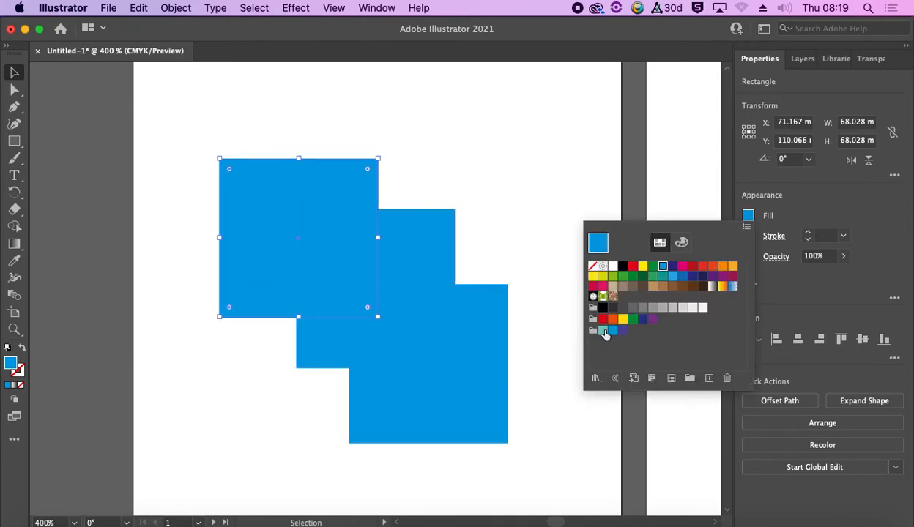
click(603, 330)
Fill the middle square with the added group's blue swatch and the lowest square with its purple swatch.
click(408, 262)
click(407, 261)
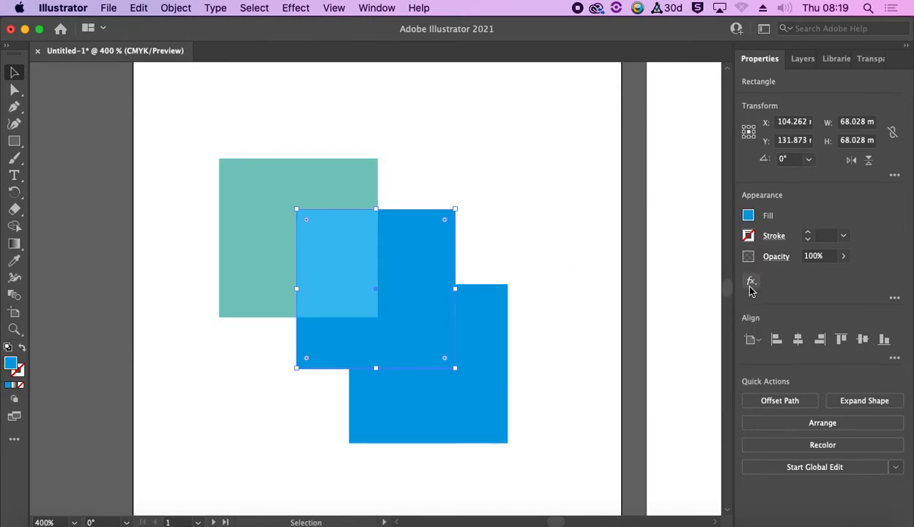
click(747, 216)
click(614, 332)
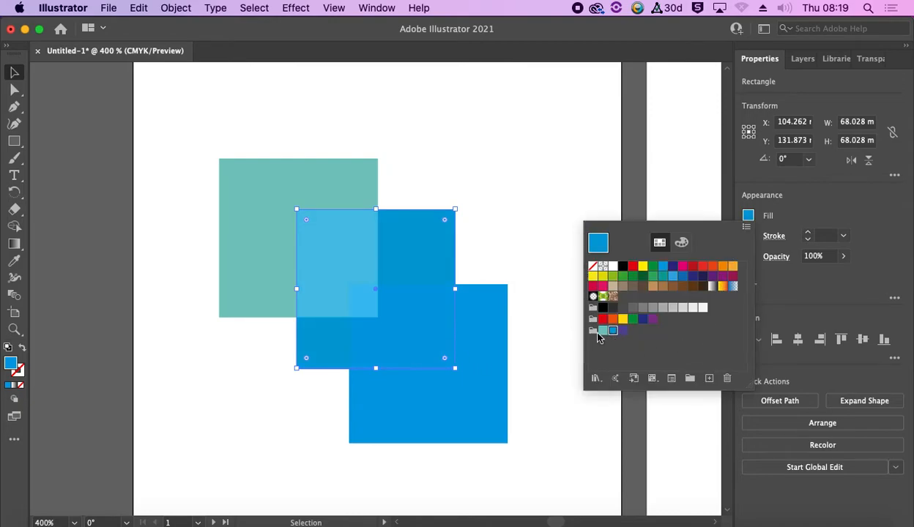
click(439, 345)
click(493, 351)
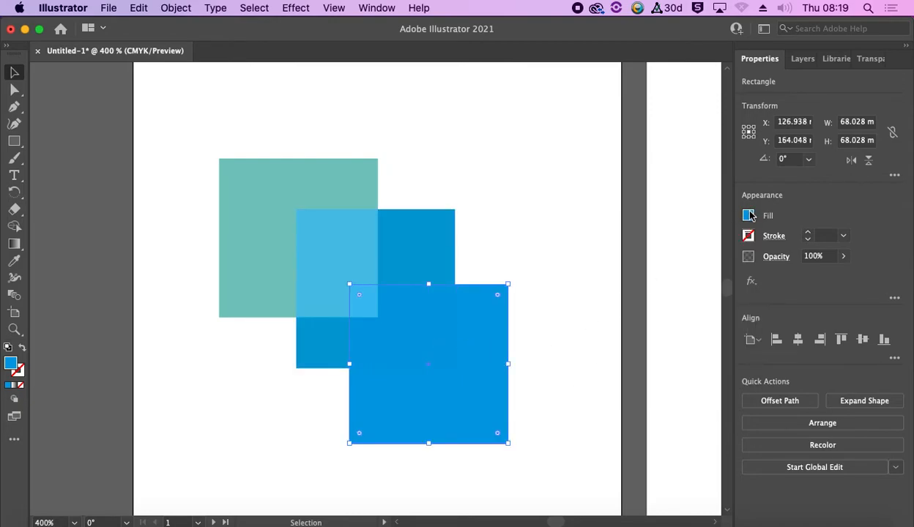
click(748, 215)
click(620, 332)
click(513, 248)
Set the blending mode of all three squares to Normal and clear the selection.
drag(183, 150, 491, 439)
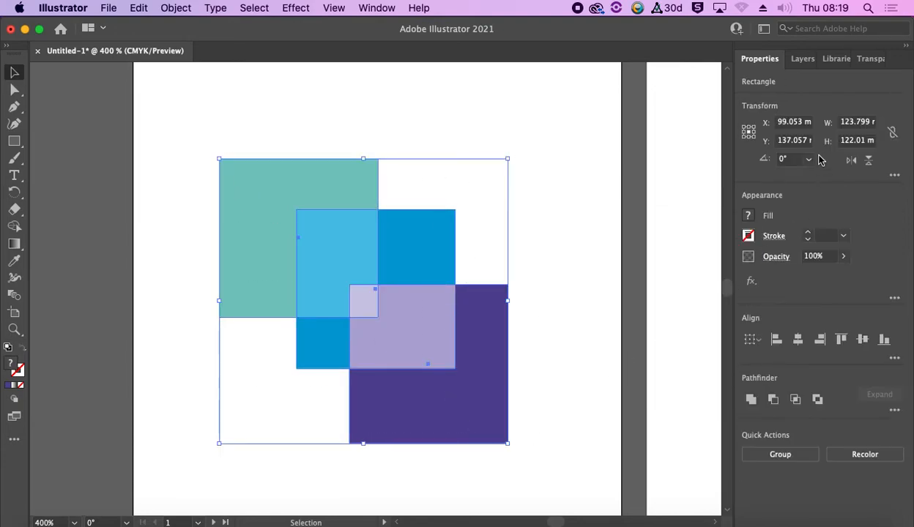
click(870, 58)
click(779, 81)
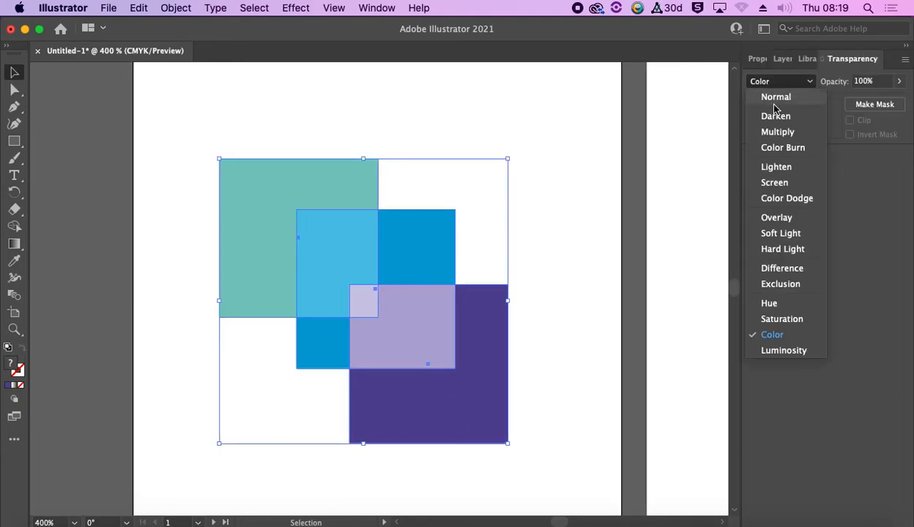
click(776, 96)
click(604, 214)
drag(180, 118, 525, 472)
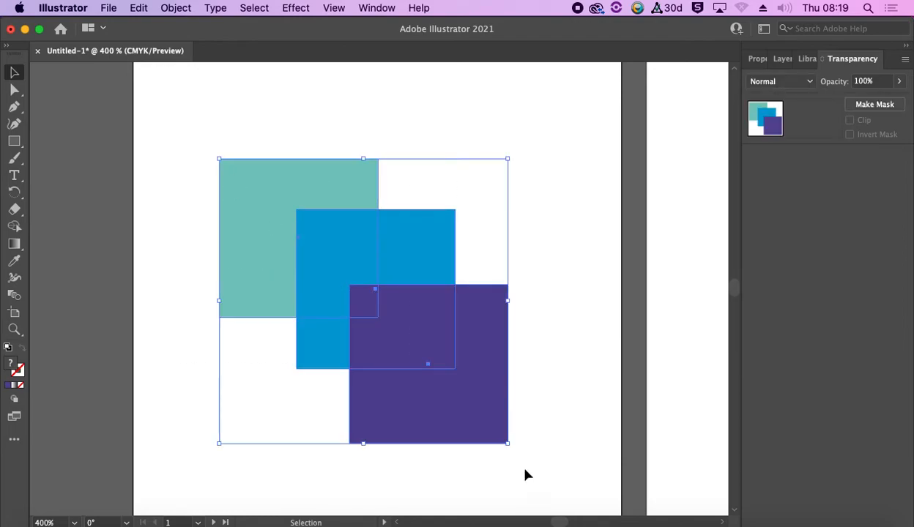
click(566, 274)
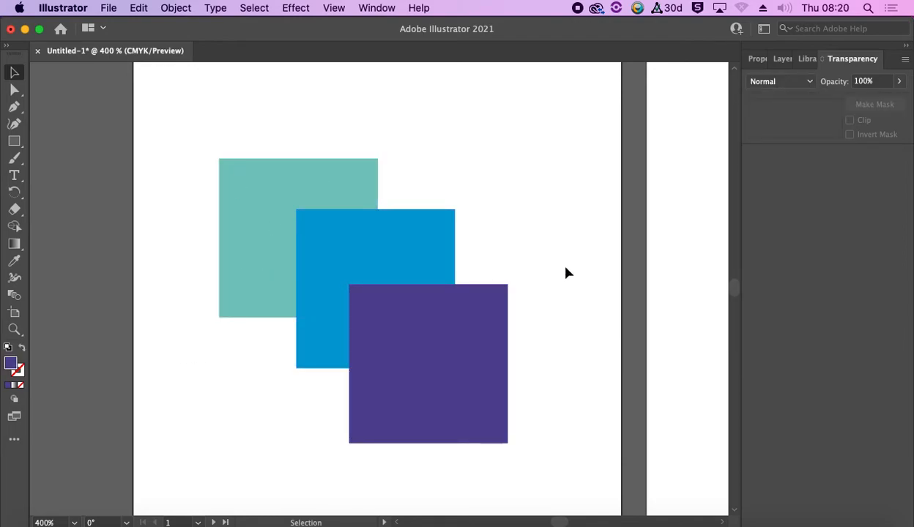
Mix a custom CMYK fill of C 73, M 55, Y 25, K 39 for the purple square and return to the swatches.
click(748, 59)
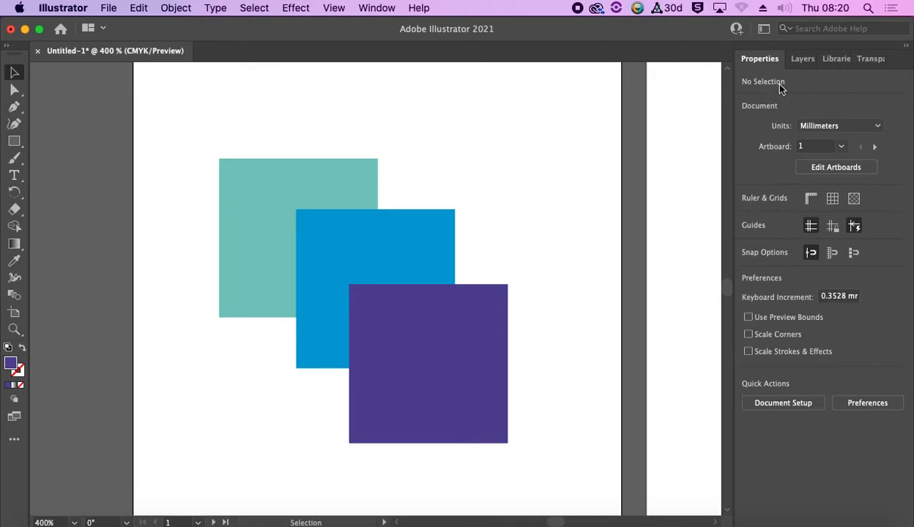
click(451, 306)
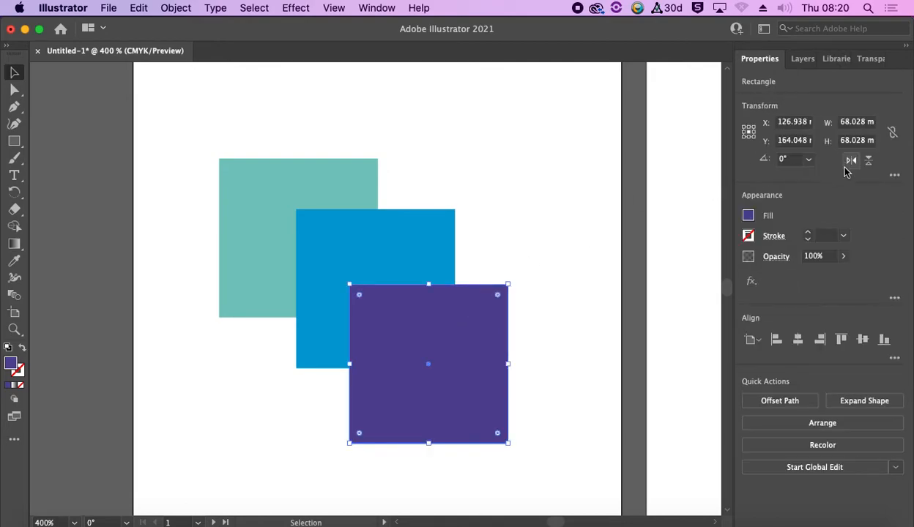
click(748, 216)
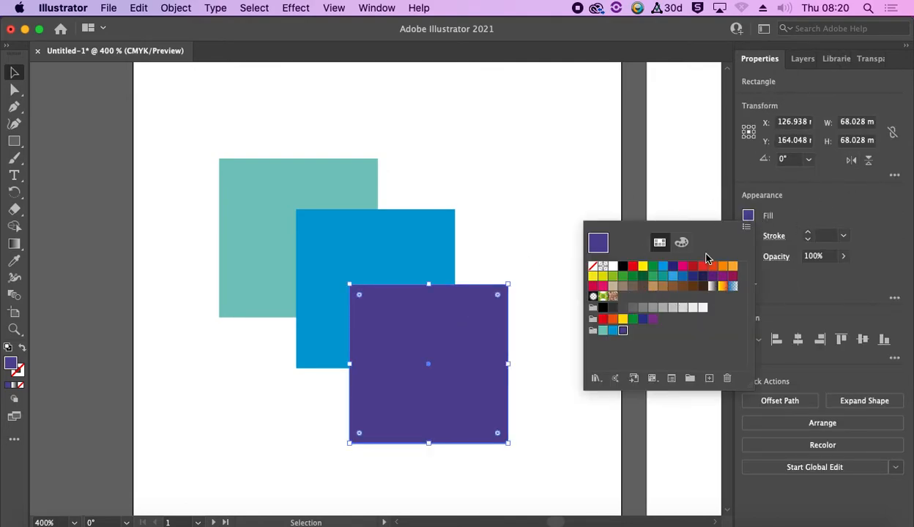
click(681, 242)
drag(698, 292, 665, 327)
click(659, 242)
click(683, 243)
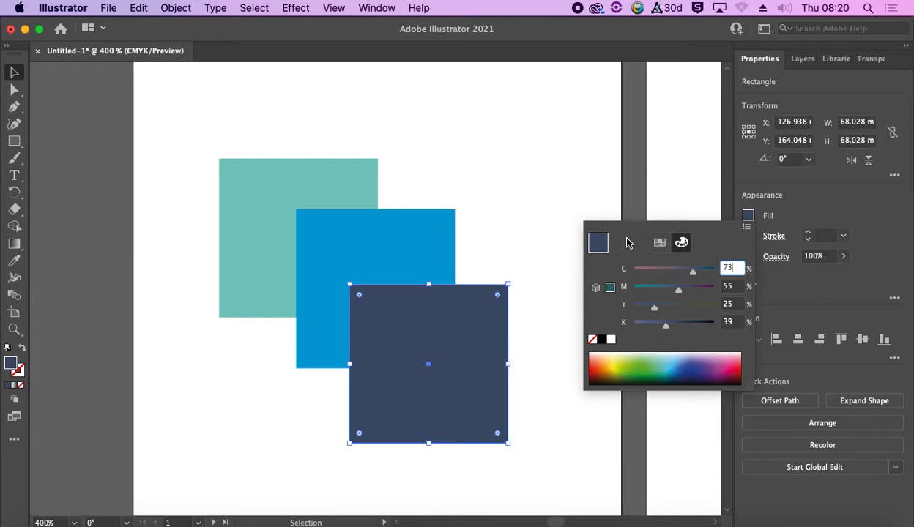
click(659, 245)
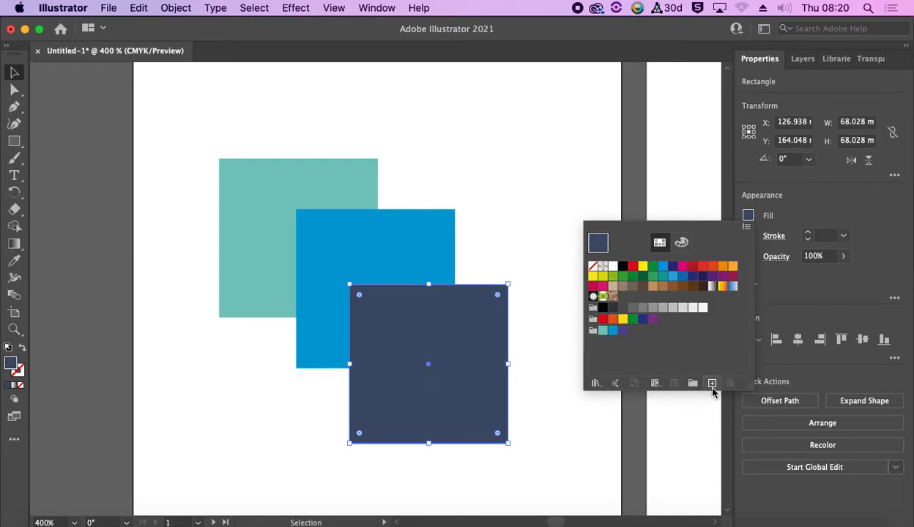
Save the square's fill as a global process swatch named C=73 M=55 Y=25 K=39 and add it to the teal-blue-purple colour group.
click(712, 387)
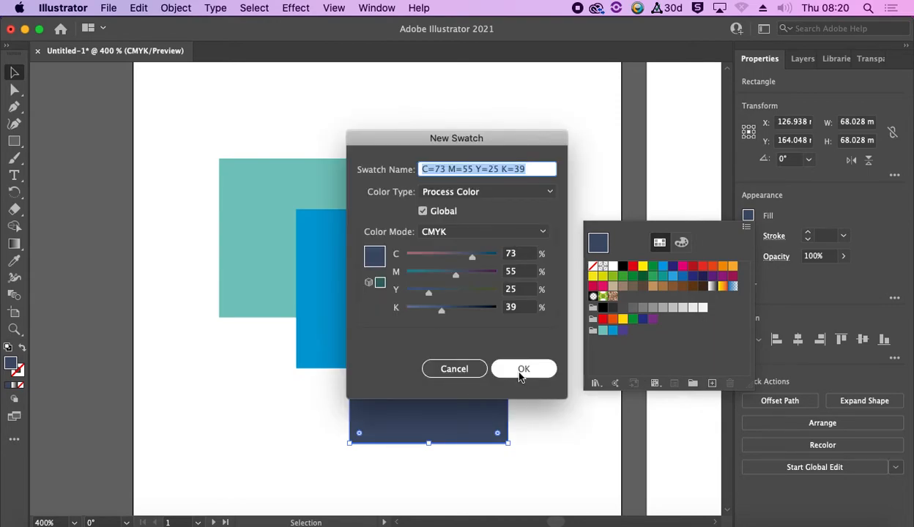
click(525, 369)
drag(624, 298, 634, 331)
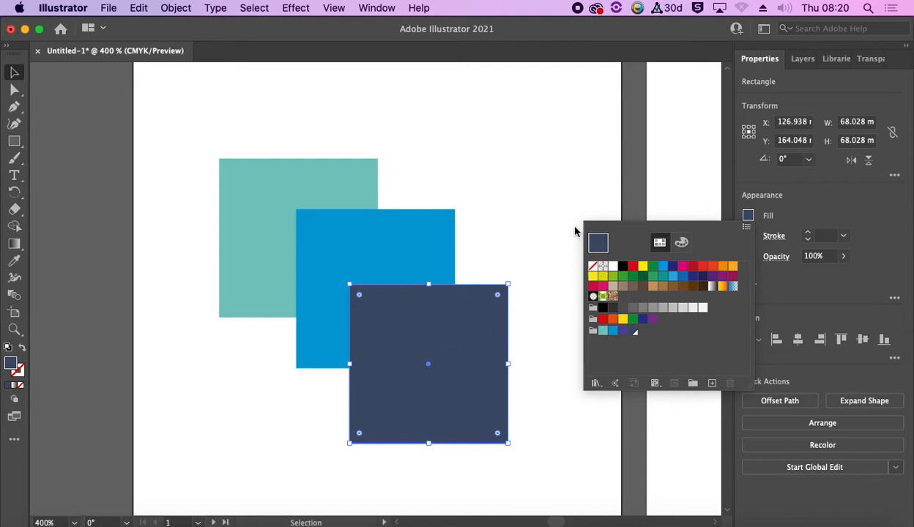
With all three squares selected, look through the available swatch libraries, including the Scientific colour sets, and clear the selection.
drag(197, 170, 429, 369)
click(520, 236)
drag(194, 202, 439, 371)
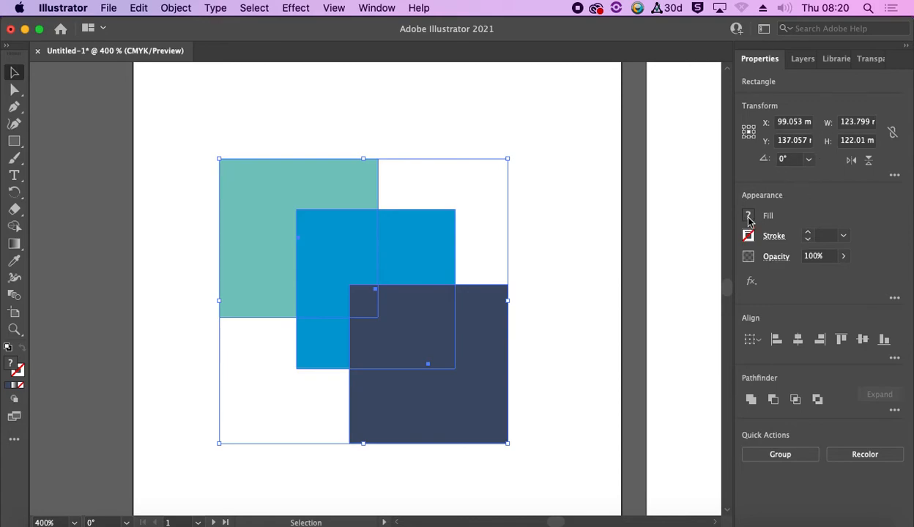
click(748, 217)
click(590, 378)
mouse_move(666, 388)
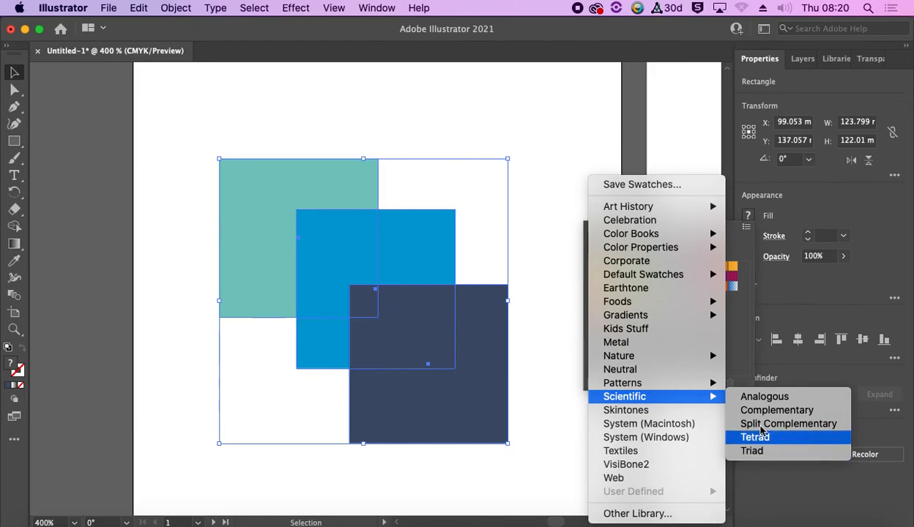
click(586, 161)
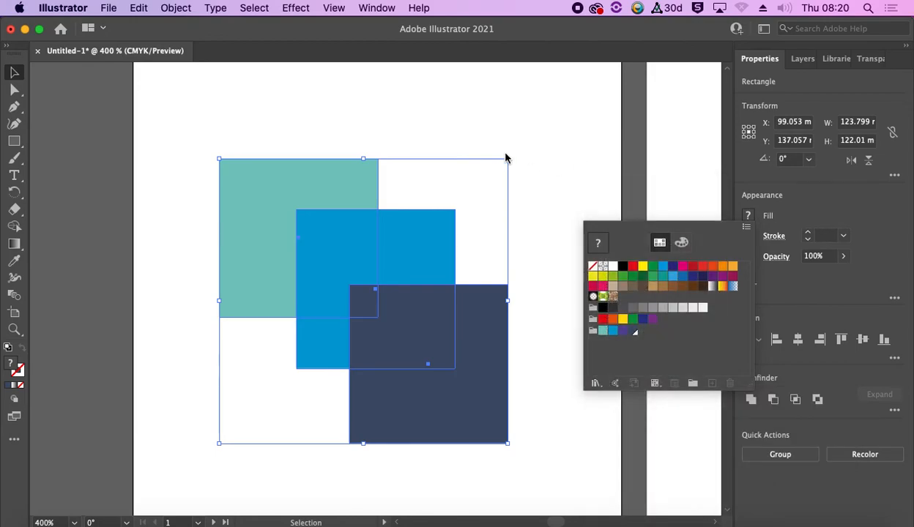
key(Escape)
click(173, 138)
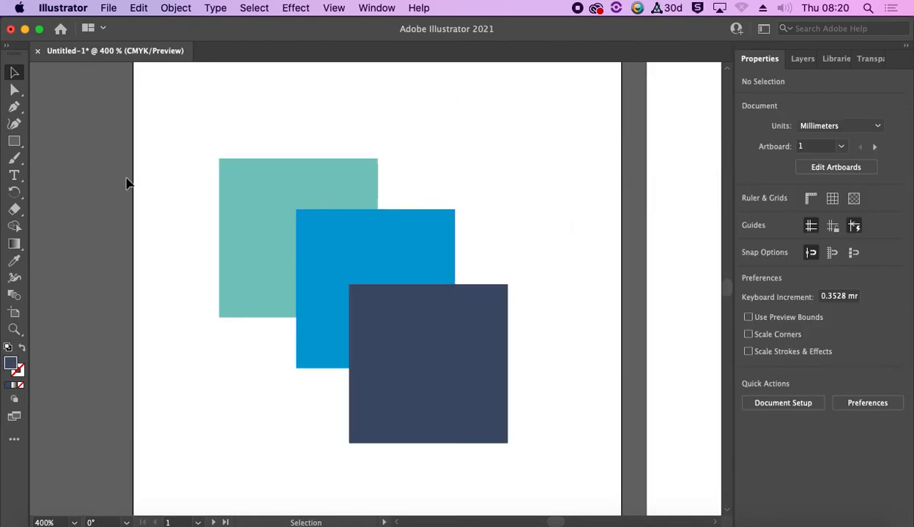
Move the teal square up the page and enlarge it to about 86 × 92 mm.
key(super+minus)
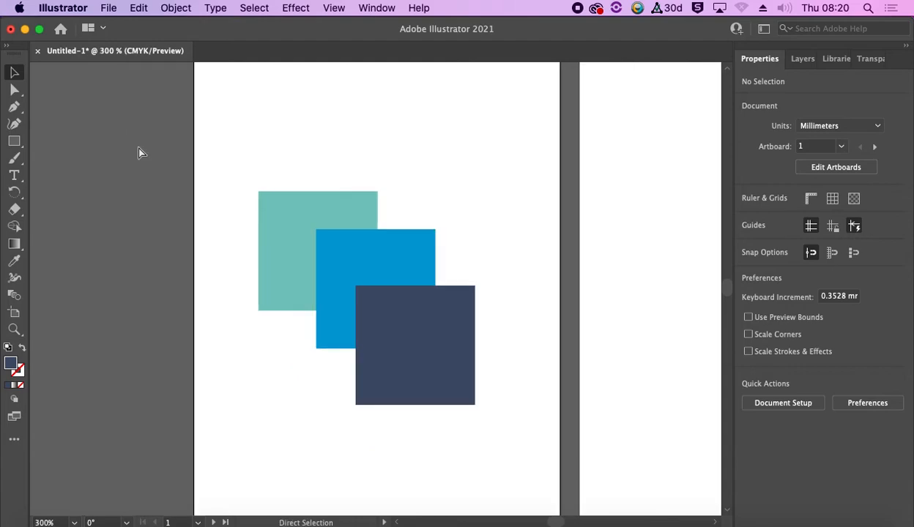
click(276, 207)
drag(296, 235, 316, 151)
mouse_move(304, 96)
mouse_down()
mouse_move(300, 177)
mouse_move(304, 87)
mouse_up()
drag(364, 215, 396, 248)
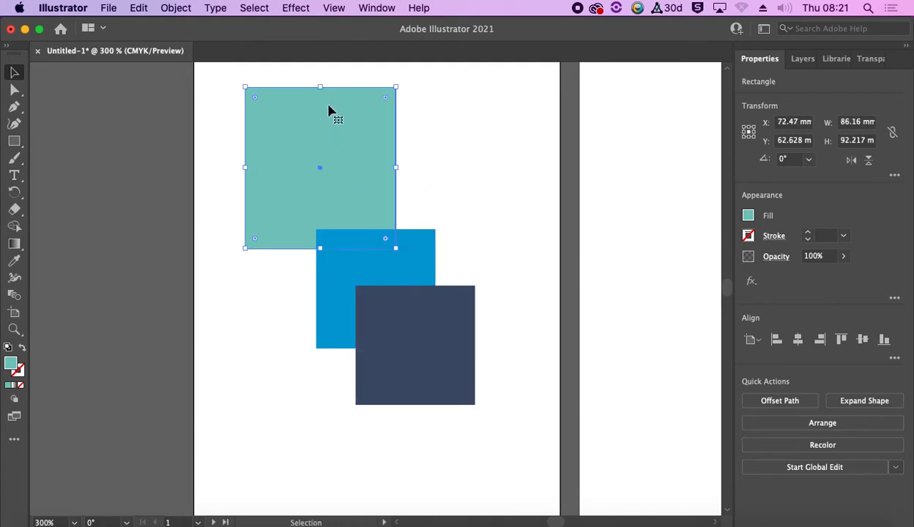
Try rotating the teal rectangle about its centre and clear the selection.
drag(254, 103, 226, 91)
click(440, 150)
click(352, 112)
drag(399, 83, 206, 287)
click(143, 317)
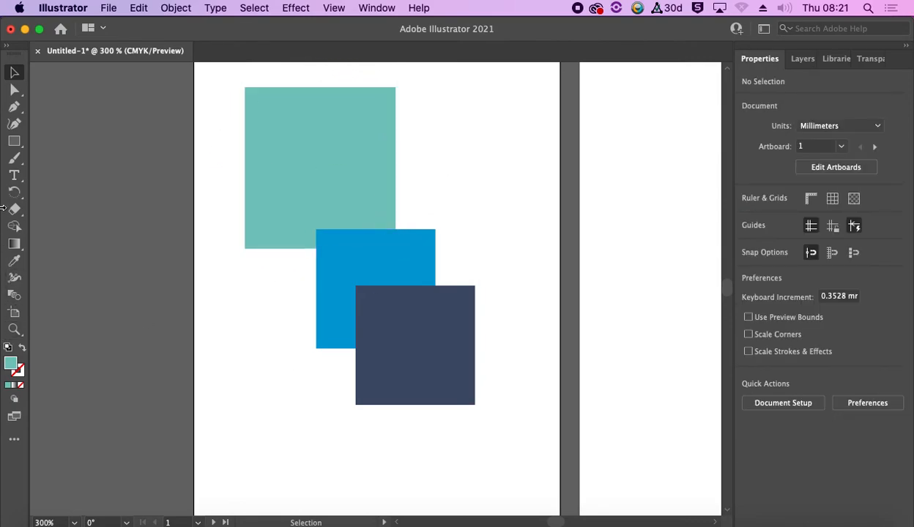
Draw a text frame about 118 × 49 mm overlapping the teal rectangle and enter the text "Helloop".
click(14, 175)
drag(312, 135, 520, 219)
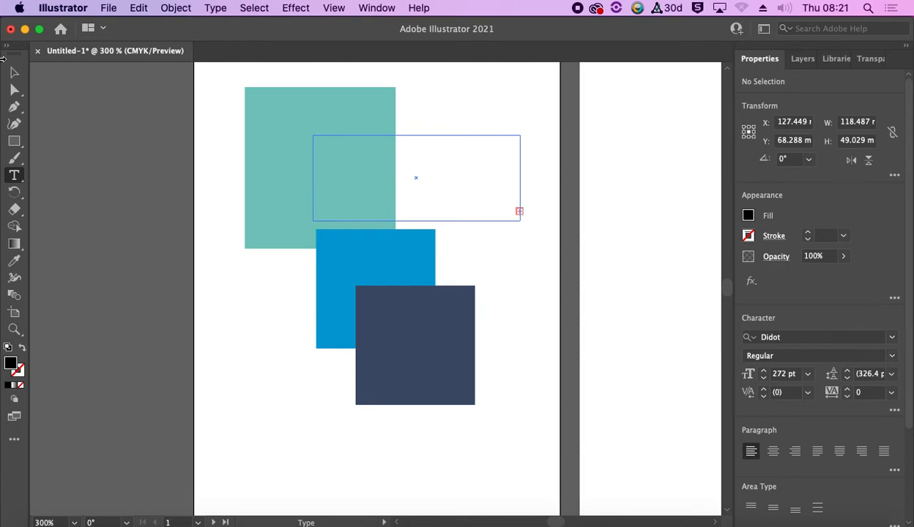
click(14, 72)
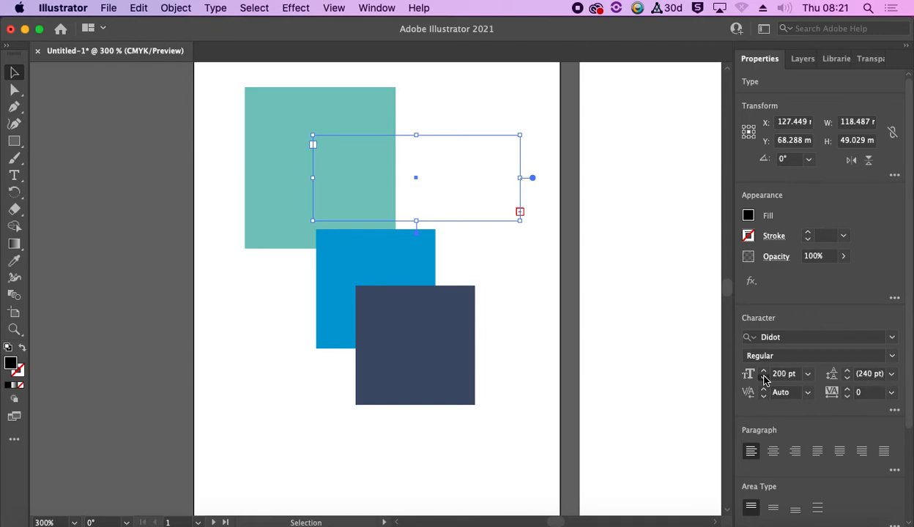
Reduce the font size of the text in the frame to 81 pt.
click(764, 378)
click(764, 378)
click(764, 378)
click(764, 378)
click(764, 378)
click(763, 378)
click(763, 378)
click(763, 377)
click(763, 378)
click(764, 377)
click(763, 377)
click(764, 378)
click(763, 378)
click(764, 378)
click(764, 378)
click(763, 378)
click(764, 378)
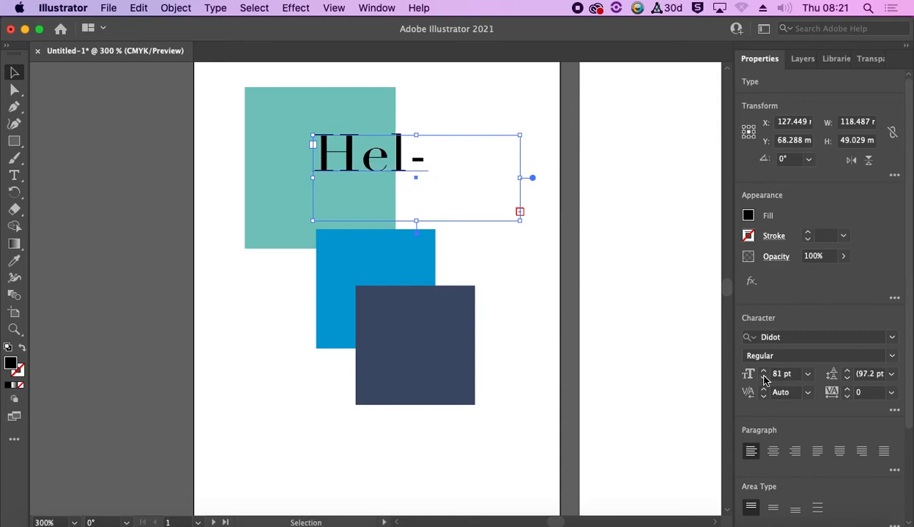
Extend the text frame downwards to about 62 mm tall and delete the last two letters so the text reads "Hello".
double_click(415, 160)
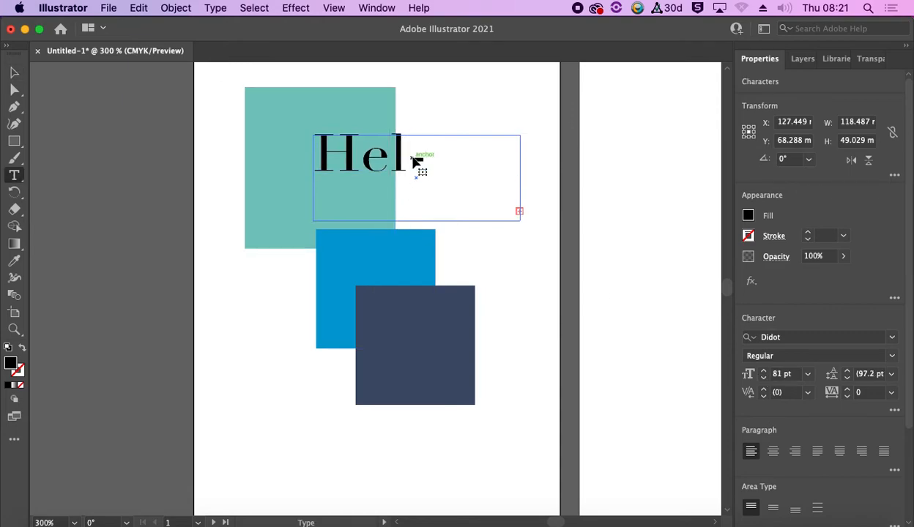
click(14, 72)
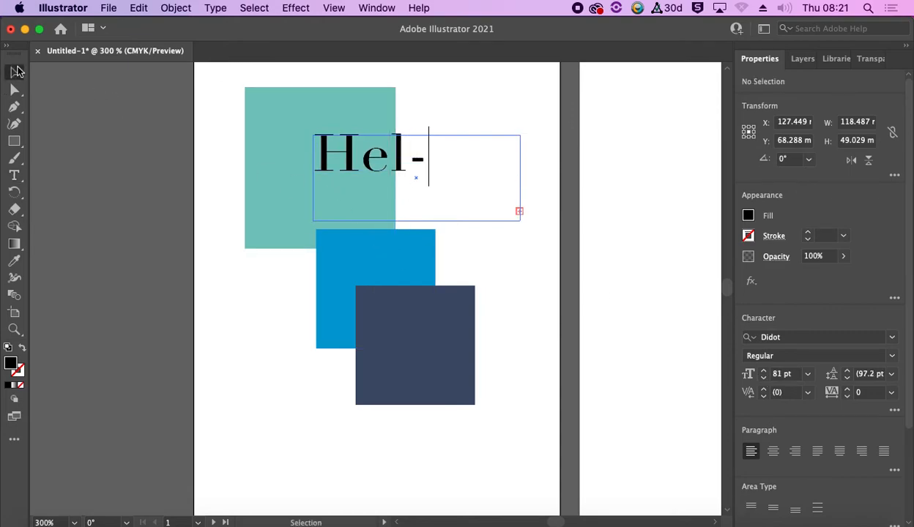
drag(419, 219, 419, 243)
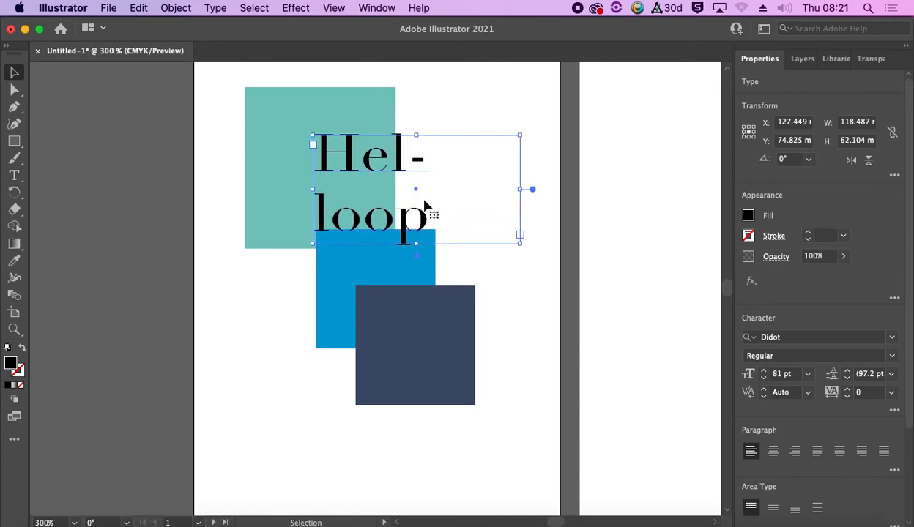
double_click(406, 219)
key(BackSpace)
key(BackSpace)
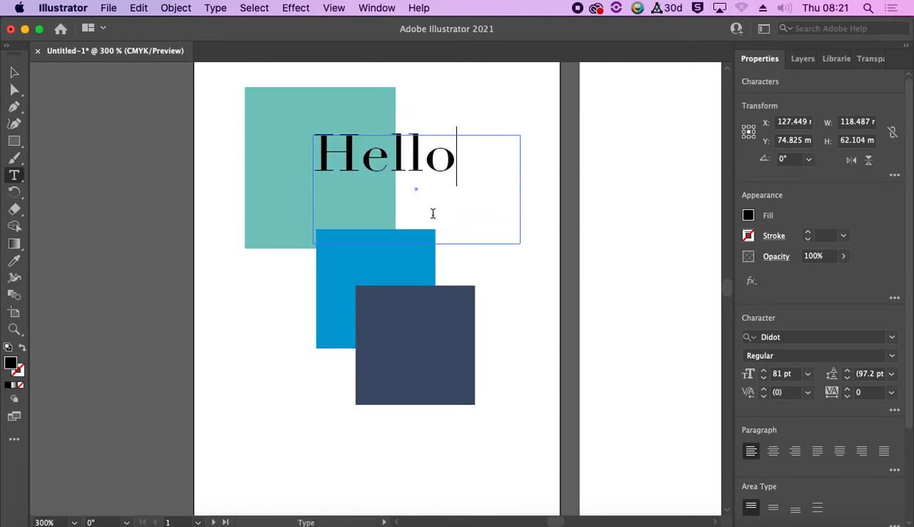
key(Escape)
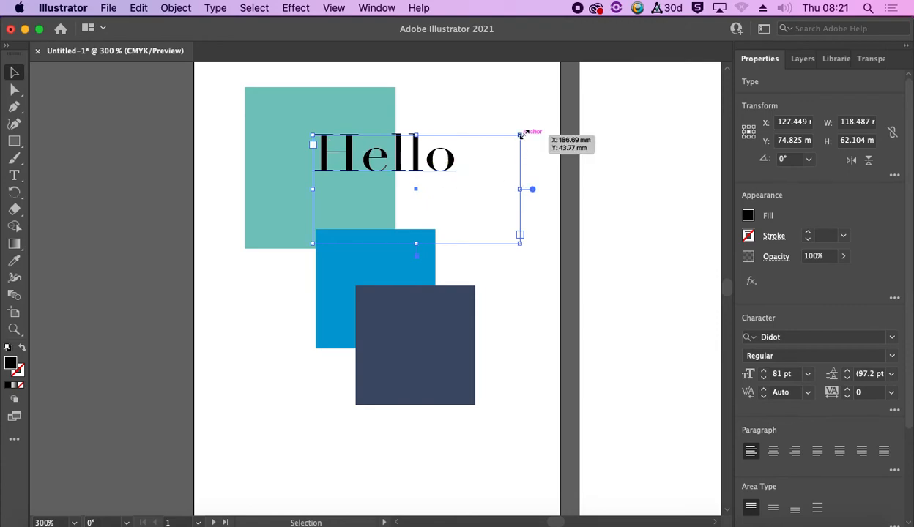
Rotate the text frame to about 352.3° and shift it slightly up and to the right.
drag(521, 128, 503, 151)
drag(421, 199, 434, 172)
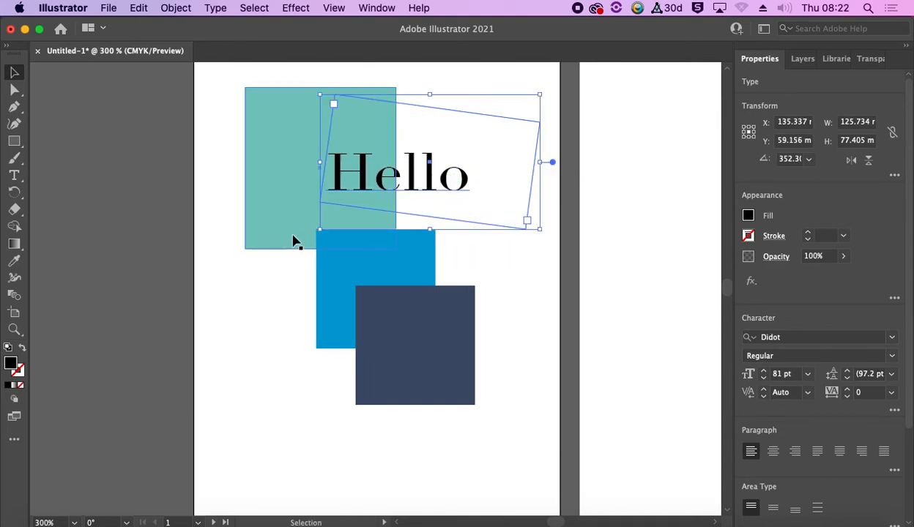
Preview script fonts such as AdornS Pomander Bold on the whole Hello text without applying one.
double_click(419, 184)
key(ctrl+a)
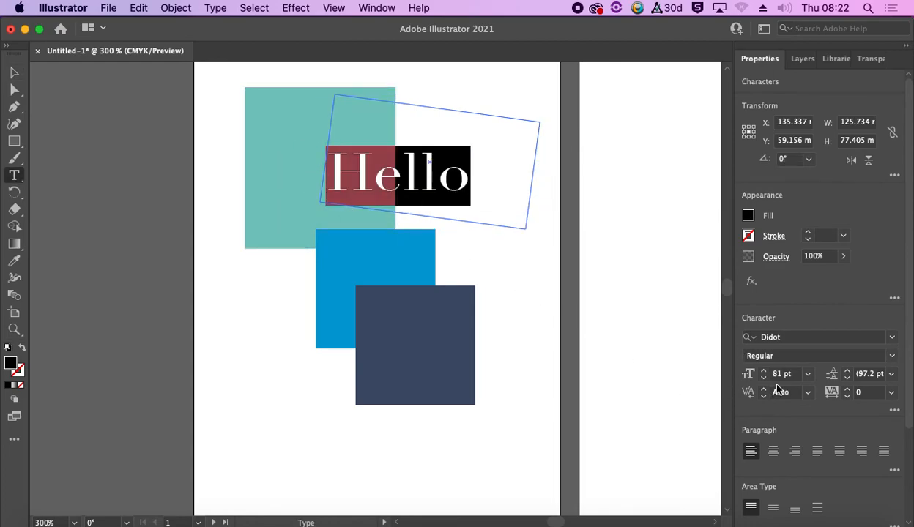
click(891, 336)
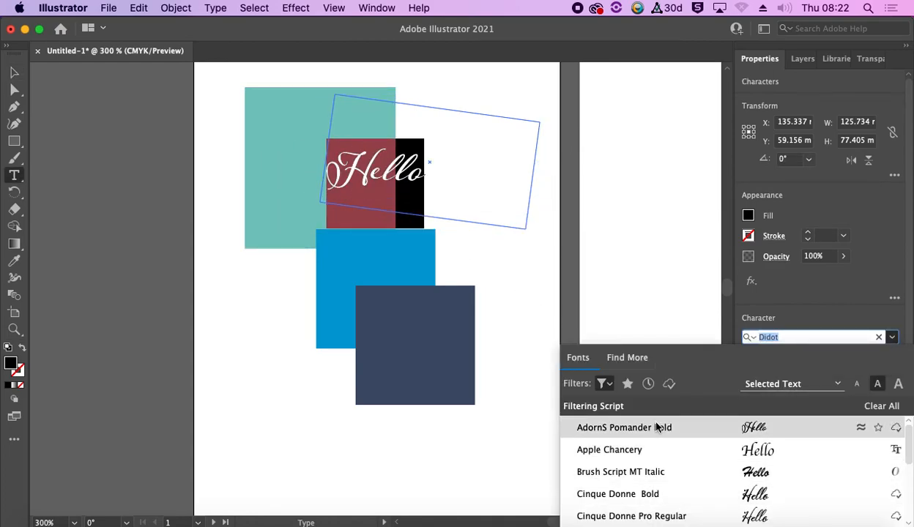
click(16, 71)
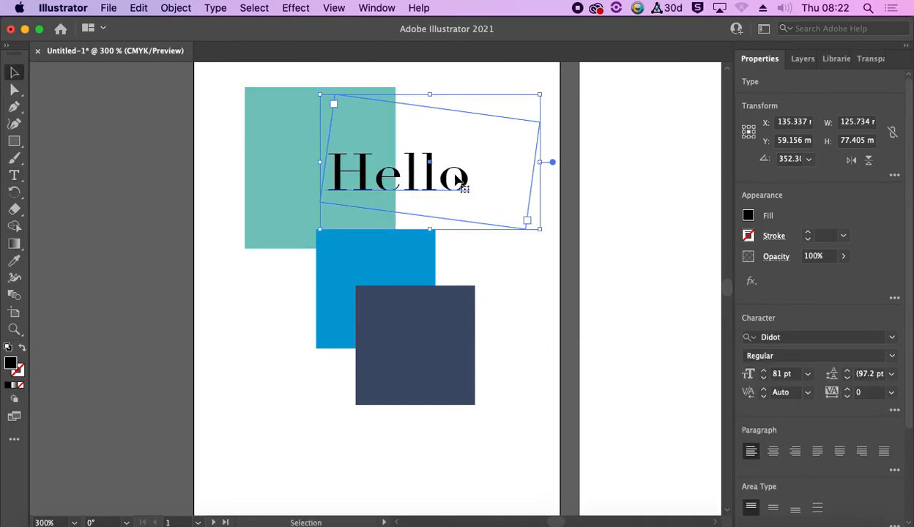
Nudge the Hello text slightly down and to the left and convert it to outlines.
mouse_move(413, 178)
mouse_down()
mouse_move(433, 168)
mouse_move(409, 183)
mouse_up()
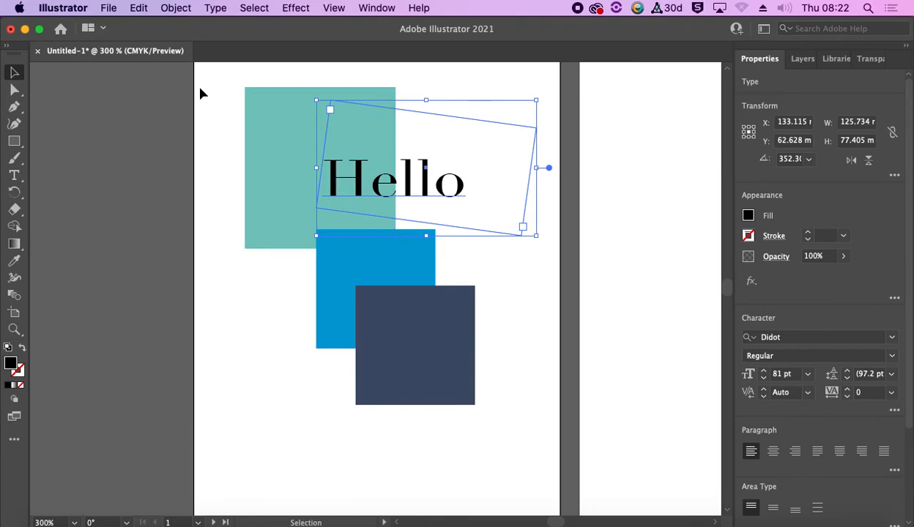
click(176, 8)
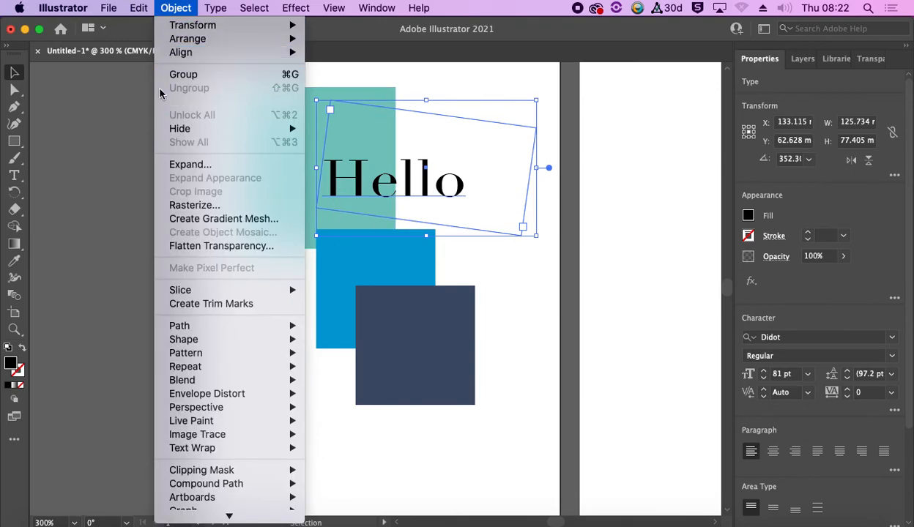
mouse_move(206, 6)
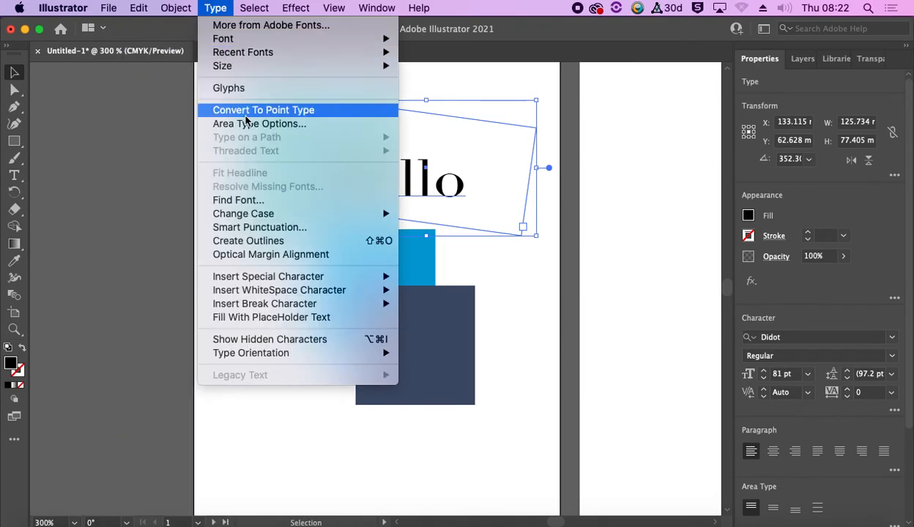
click(249, 240)
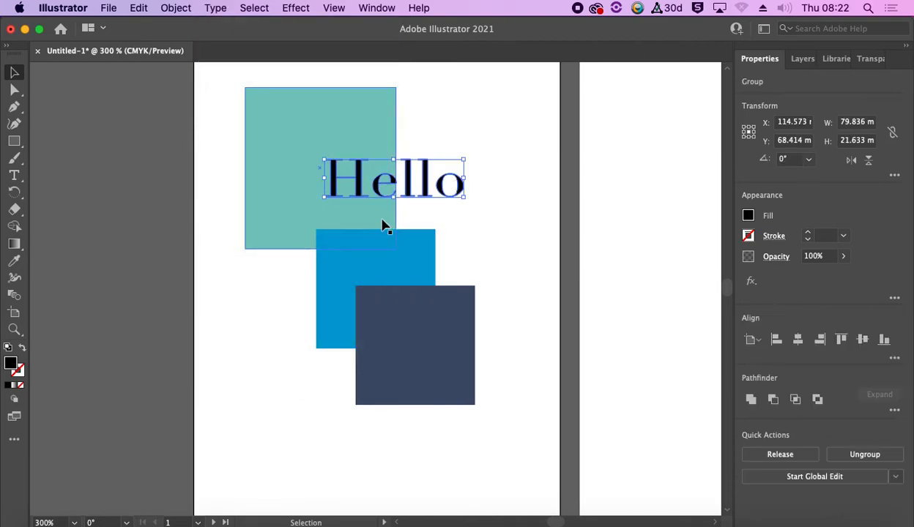
Enter and leave the outlined Hello group's isolation mode, and try rotating the whole group.
double_click(408, 179)
click(483, 199)
double_click(484, 199)
click(351, 183)
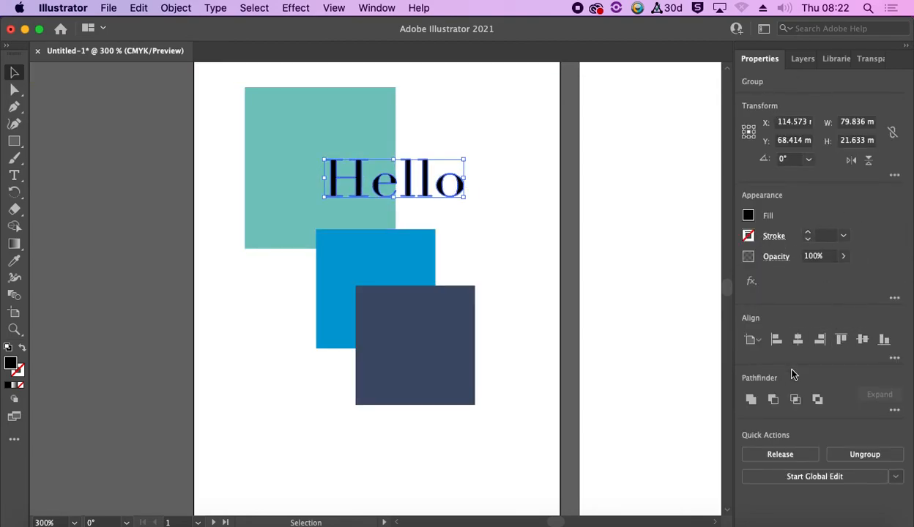
drag(468, 151, 503, 140)
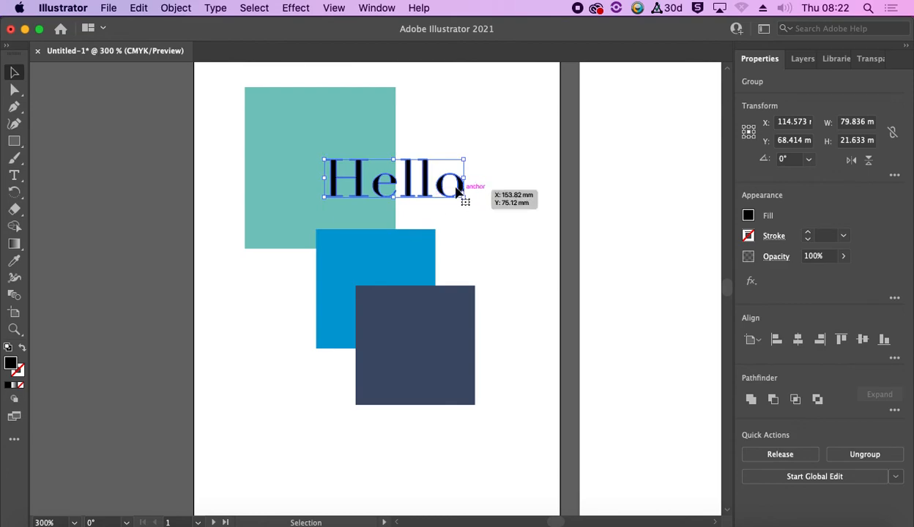
Isolate the outlined Hello group and stretch the letter H upwards to about 37 mm tall.
double_click(421, 186)
drag(318, 145, 364, 215)
drag(346, 158, 347, 132)
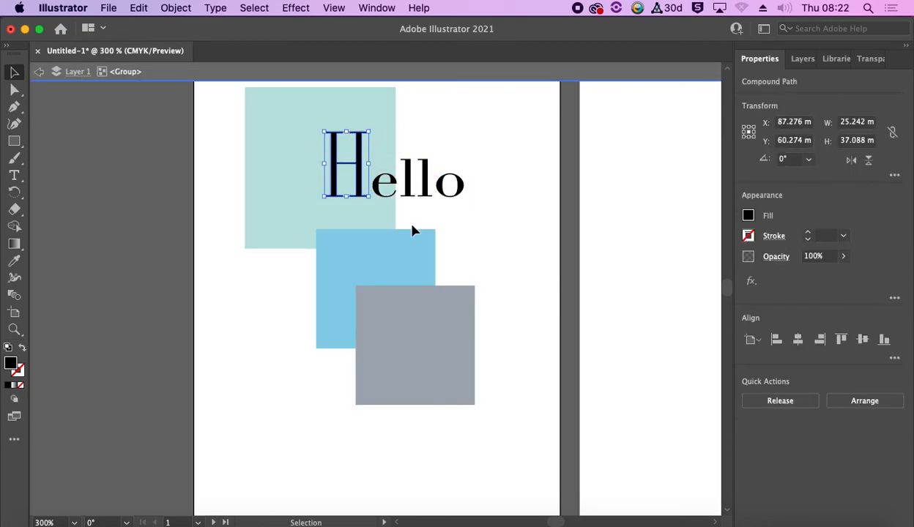
click(412, 231)
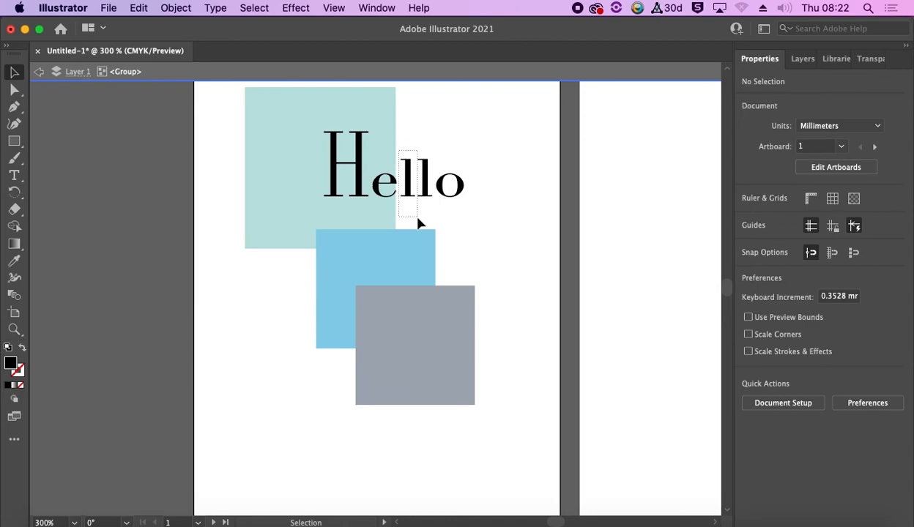
Enlarge the first letter l, tilt it clockwise, and leave the group's isolation mode.
click(415, 167)
mouse_move(415, 158)
mouse_down()
mouse_move(434, 117)
mouse_move(415, 156)
mouse_up()
double_click(501, 217)
Isolate the Hello group again and move the second l and the o slightly right, clear of the enlarged l.
click(428, 188)
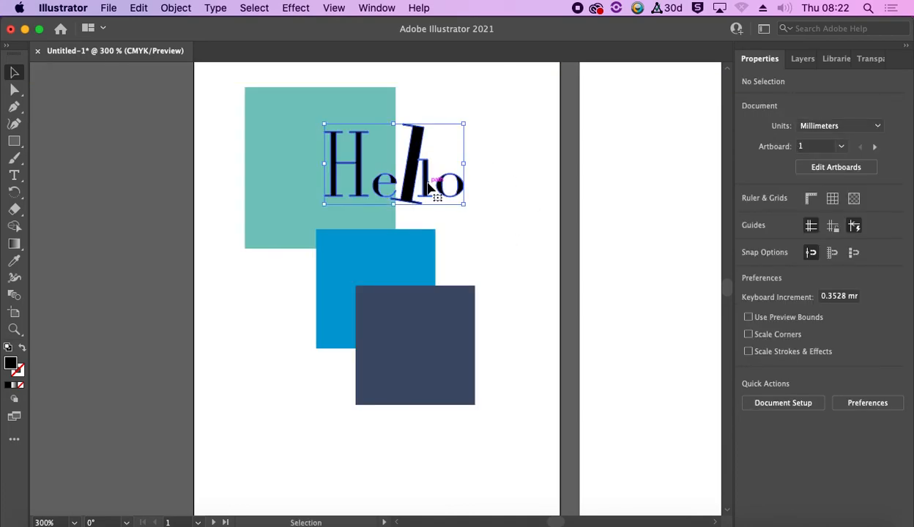
double_click(428, 187)
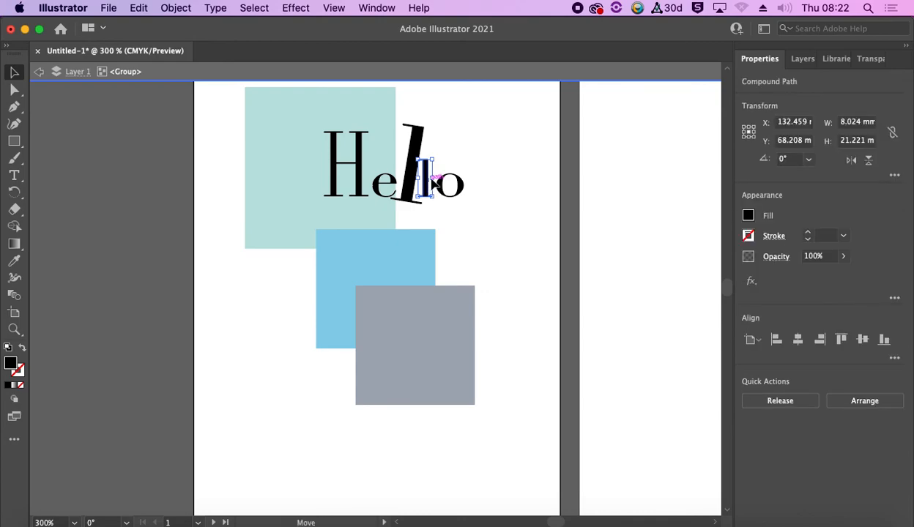
click(477, 206)
drag(446, 188, 463, 186)
click(479, 231)
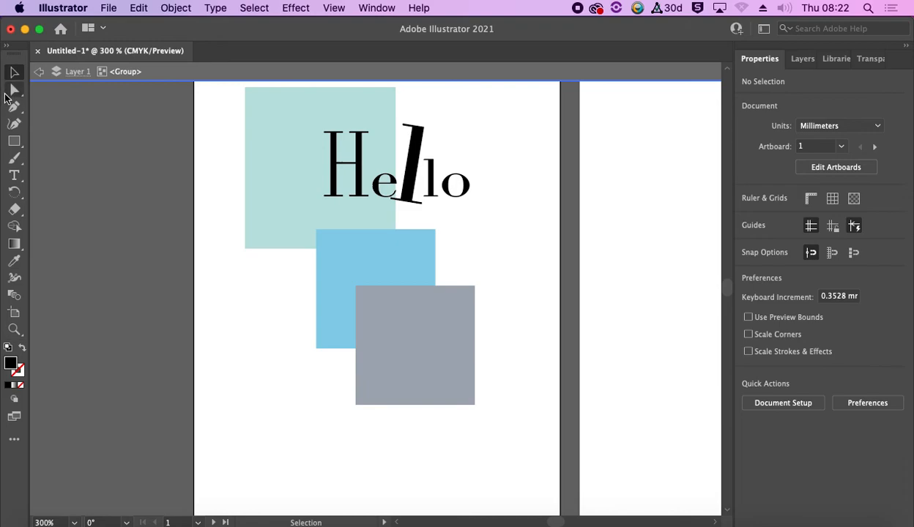
Direct-select the upper anchor points of the letter H and move them upwards until the letter is about 47 mm tall.
click(16, 91)
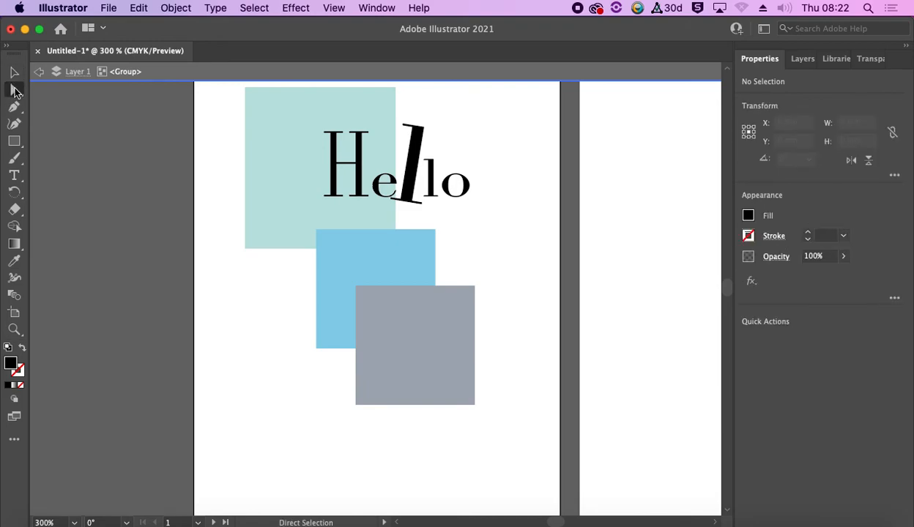
click(359, 149)
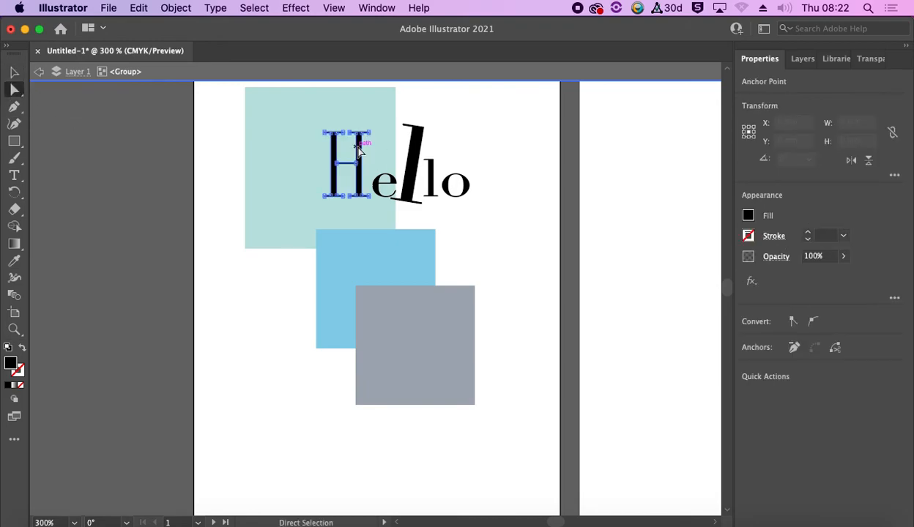
key(super+equal)
key(super+equal)
key(super+equal)
key(super+equal)
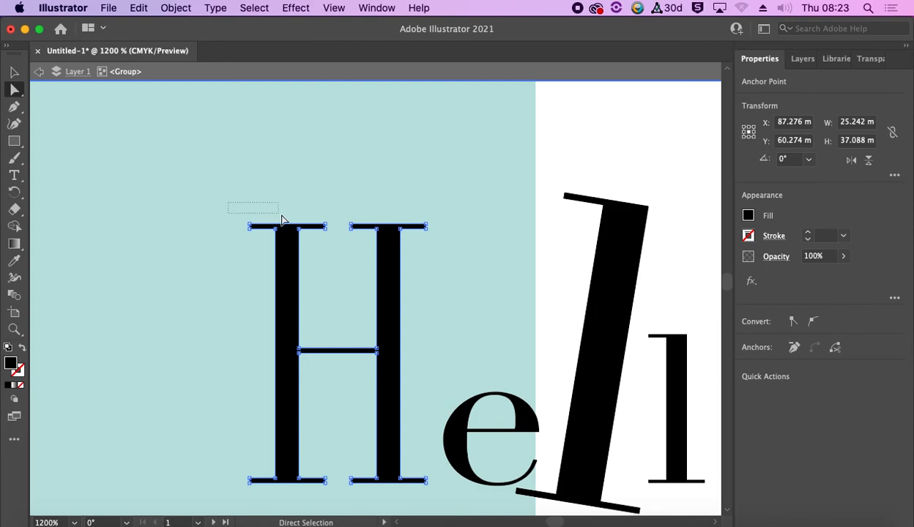
drag(431, 229, 442, 239)
drag(387, 231, 388, 223)
key(super+z)
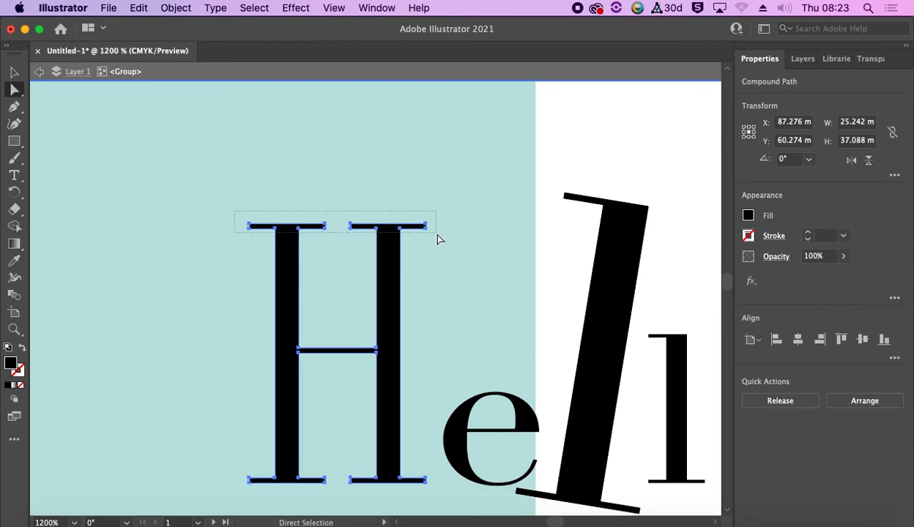
click(369, 228)
drag(353, 227, 353, 214)
drag(427, 226, 424, 160)
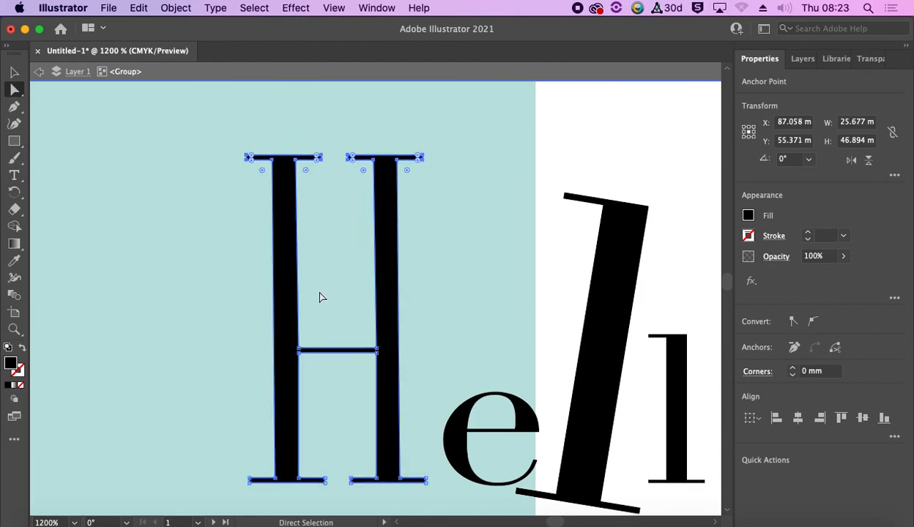
Stretch the end of the H's lower left serif outwards to the left and leave the group's isolation mode.
click(300, 352)
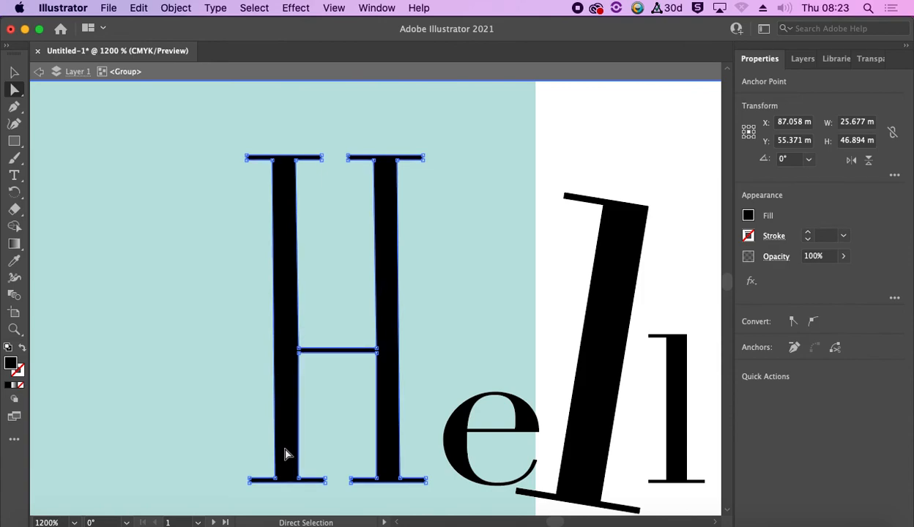
drag(248, 474, 200, 482)
click(254, 283)
key(super+minus)
key(super+minus)
key(super+minus)
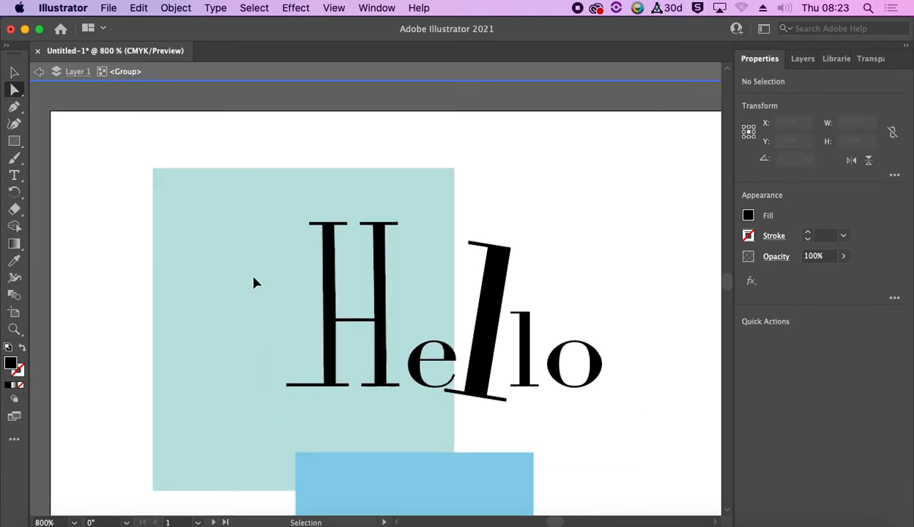
click(14, 73)
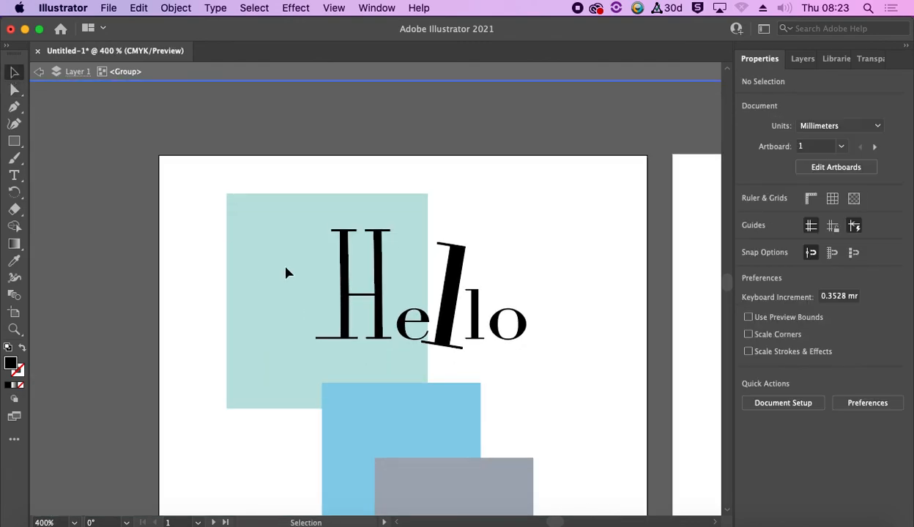
double_click(184, 231)
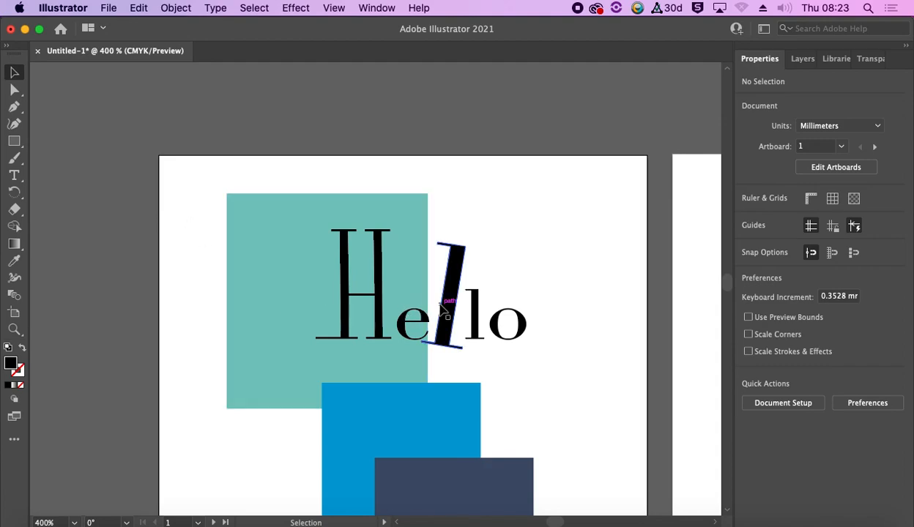
Select the outlined Hello group, look over the type commands, and move the group slightly up and to the left.
click(443, 258)
click(207, 9)
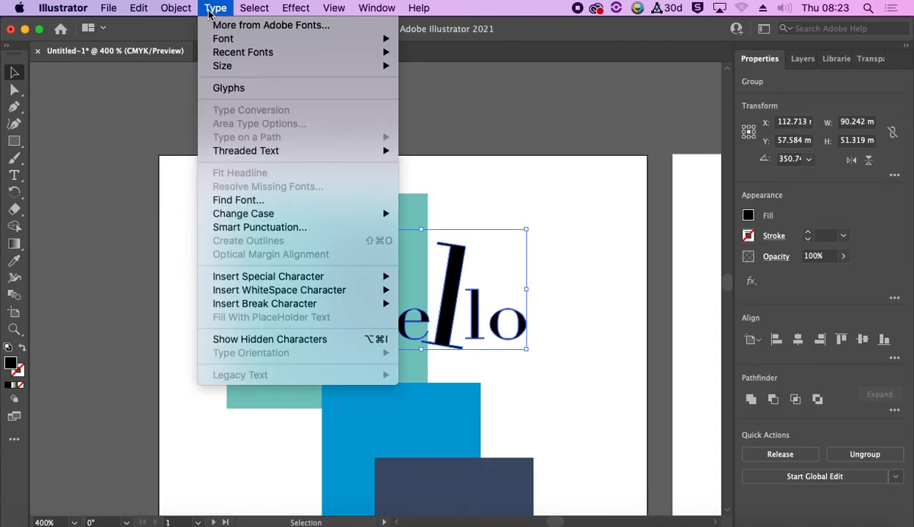
click(560, 271)
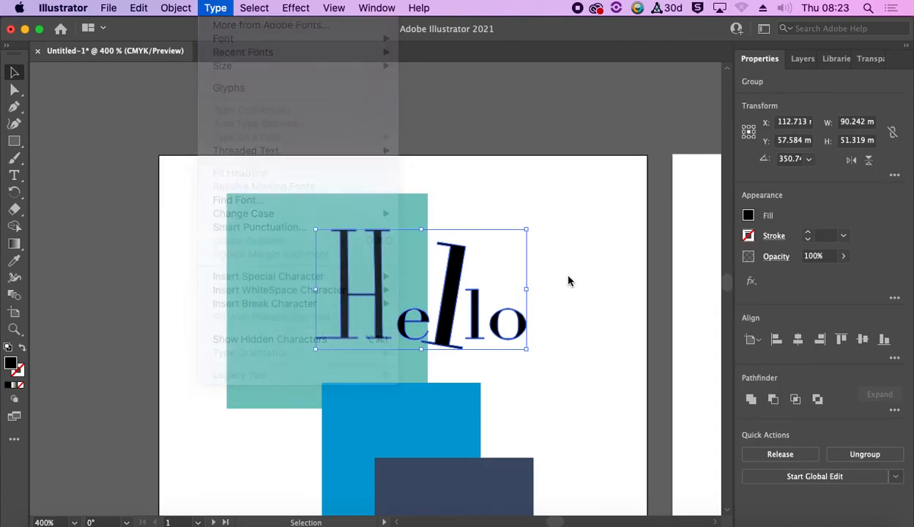
drag(452, 308, 434, 281)
Expand the Hello group in the layer list to examine its letter paths, and collapse it again.
click(800, 59)
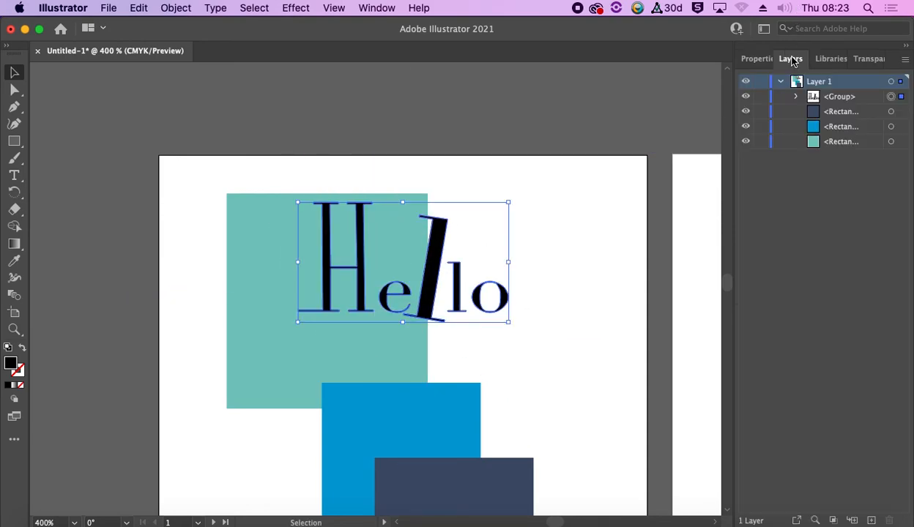
click(797, 97)
click(808, 114)
click(797, 98)
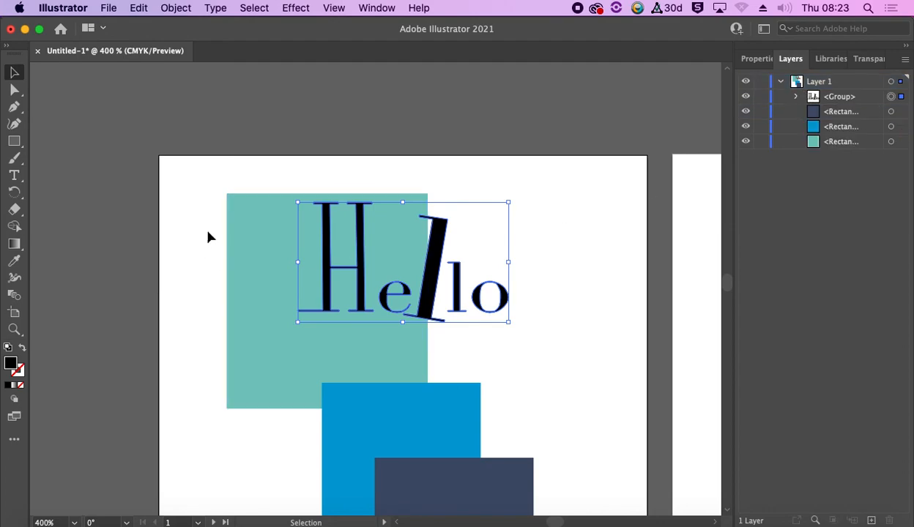
Move the Hello lettering slightly down and group it together with the three coloured squares.
scroll(215, 231, down, 4)
key(a)
key(super+minus)
key(v)
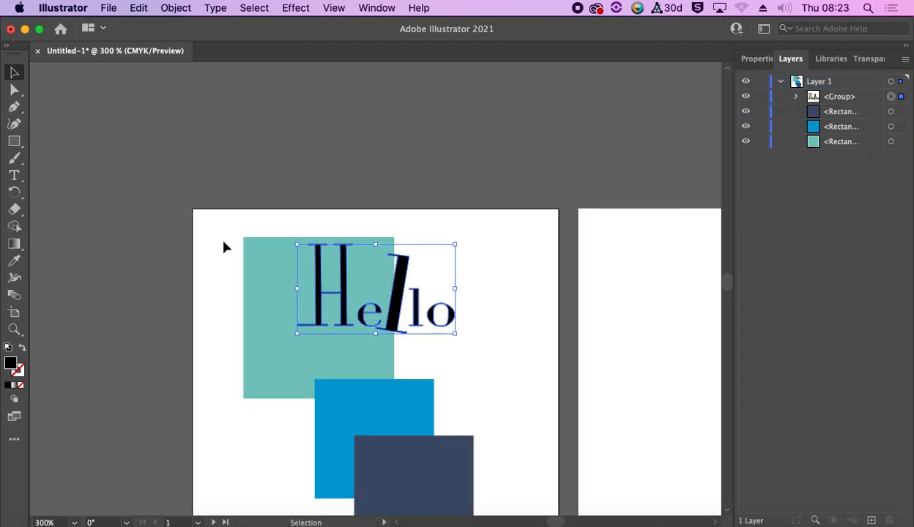
drag(397, 284, 401, 304)
drag(224, 229, 512, 476)
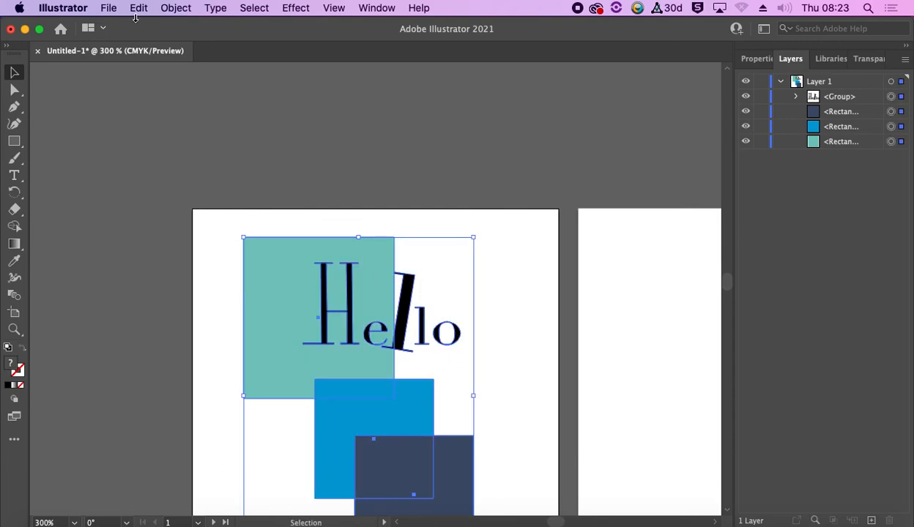
click(176, 7)
click(214, 75)
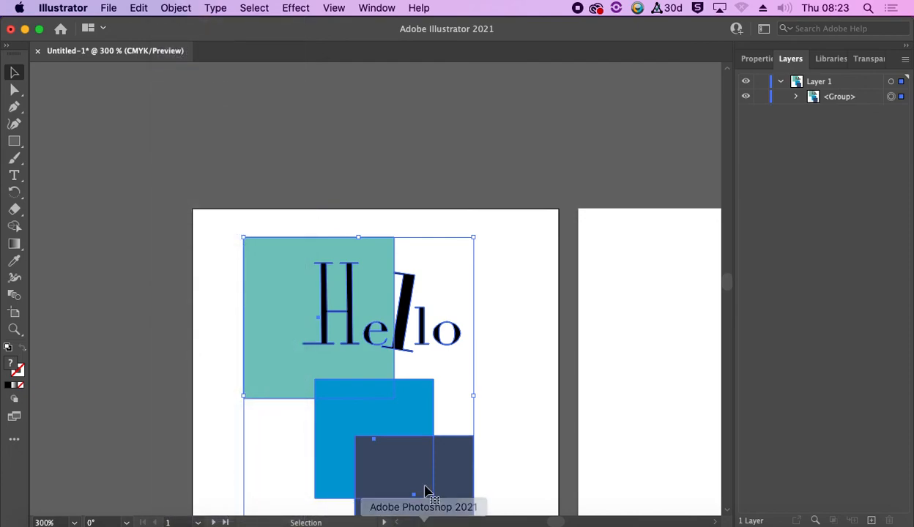
Scale the combined group down to about 47 × 65 mm and place two copies, one beside it and one below it.
scroll(426, 490, down, 3)
drag(473, 455, 322, 293)
drag(277, 233, 297, 382)
click(408, 378)
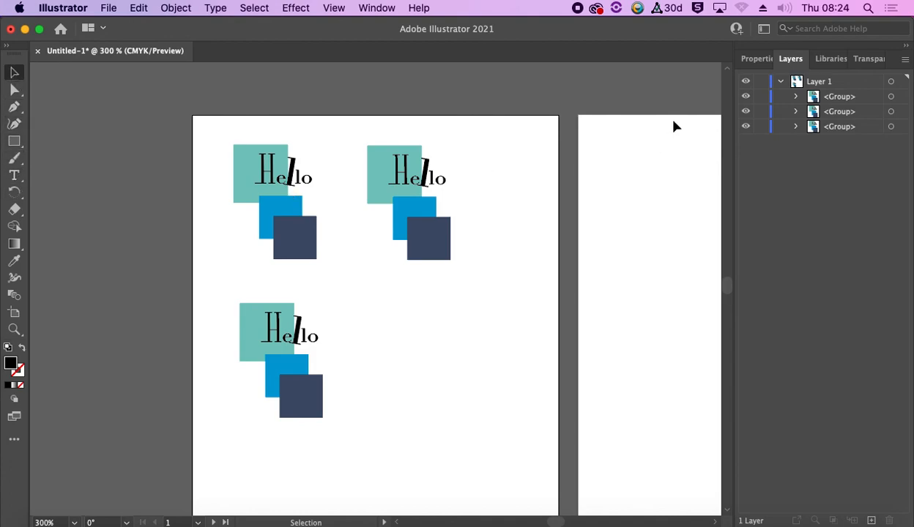
Collapse Layer 1 and examine the properties of the lower copy and of all three groups selected together.
click(782, 82)
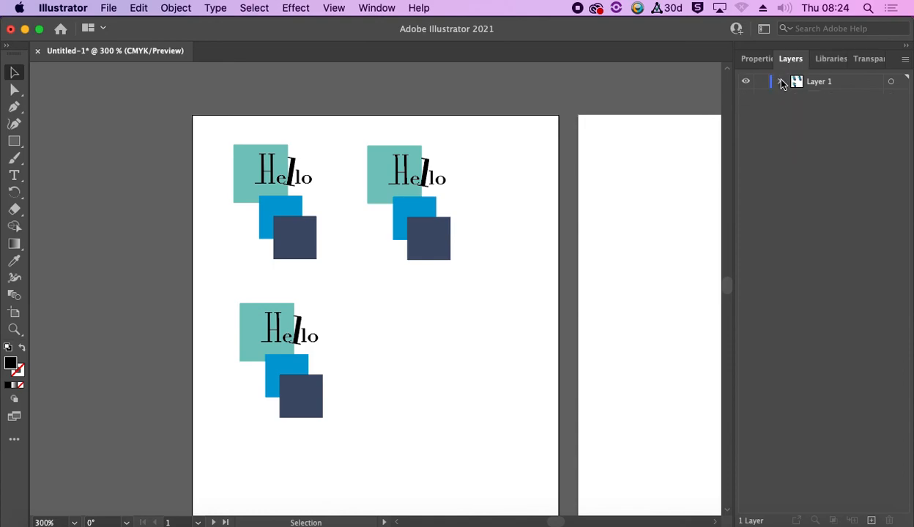
click(740, 58)
click(810, 226)
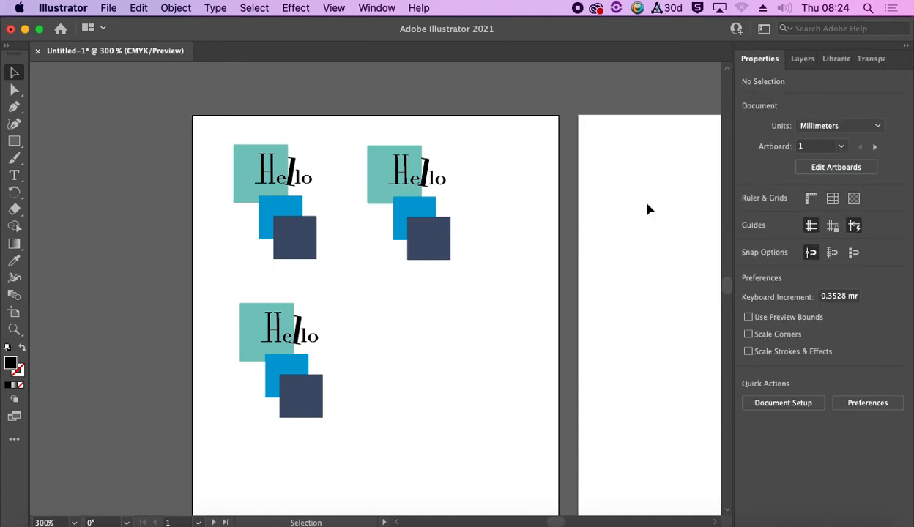
click(306, 344)
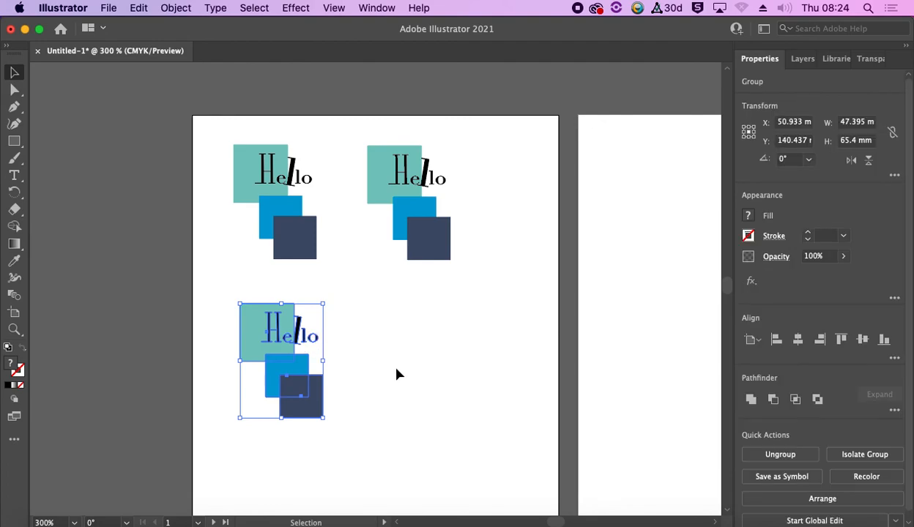
click(353, 321)
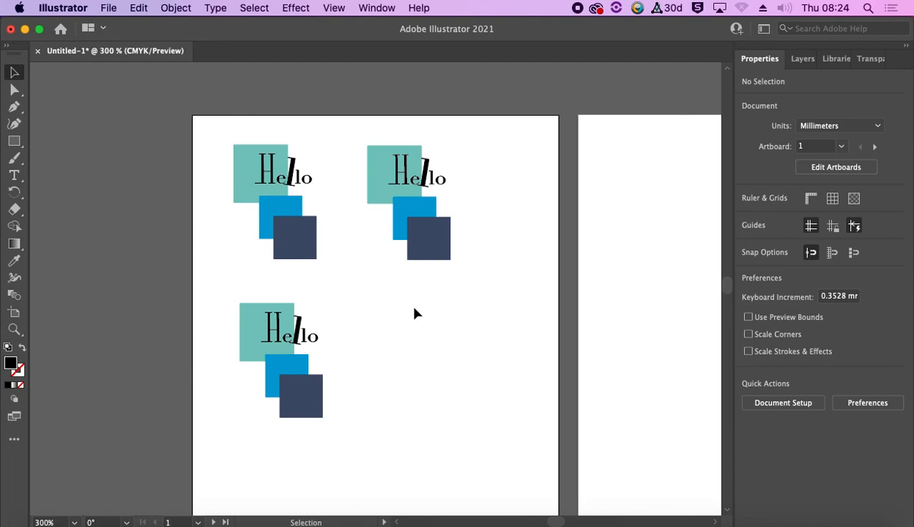
drag(222, 142, 538, 456)
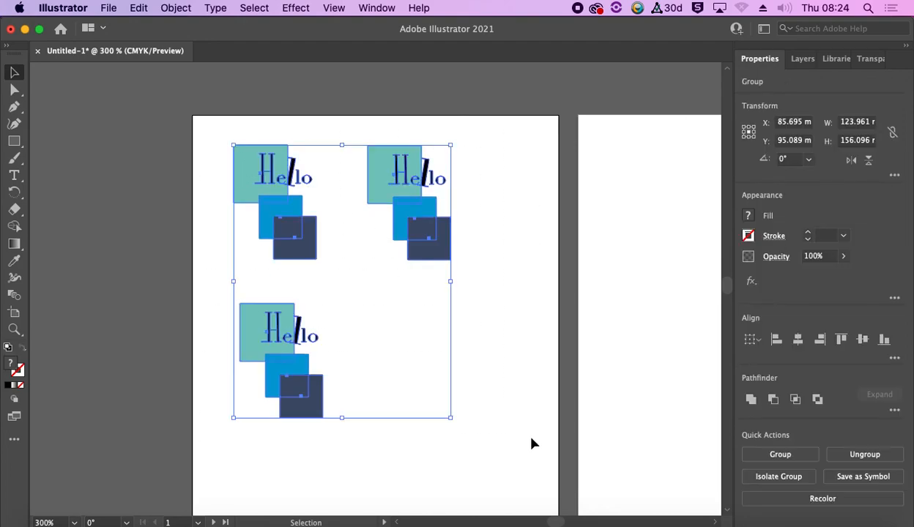
click(533, 444)
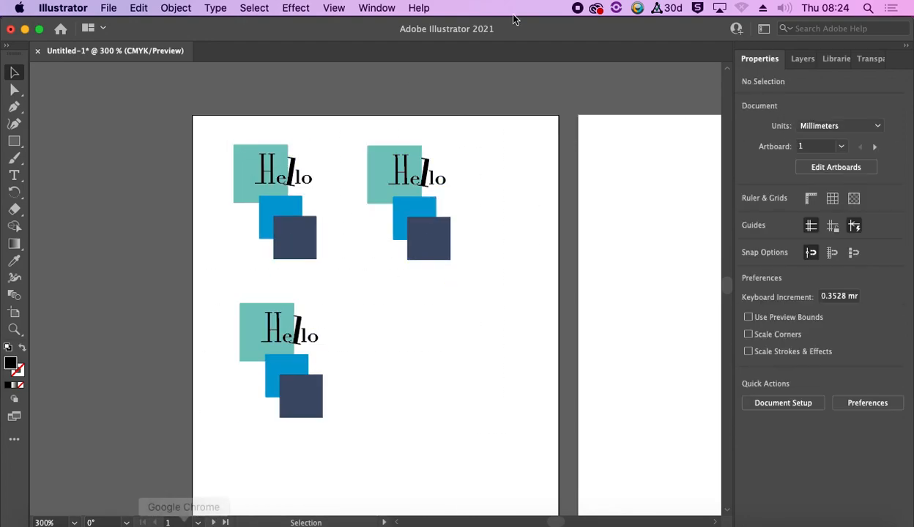